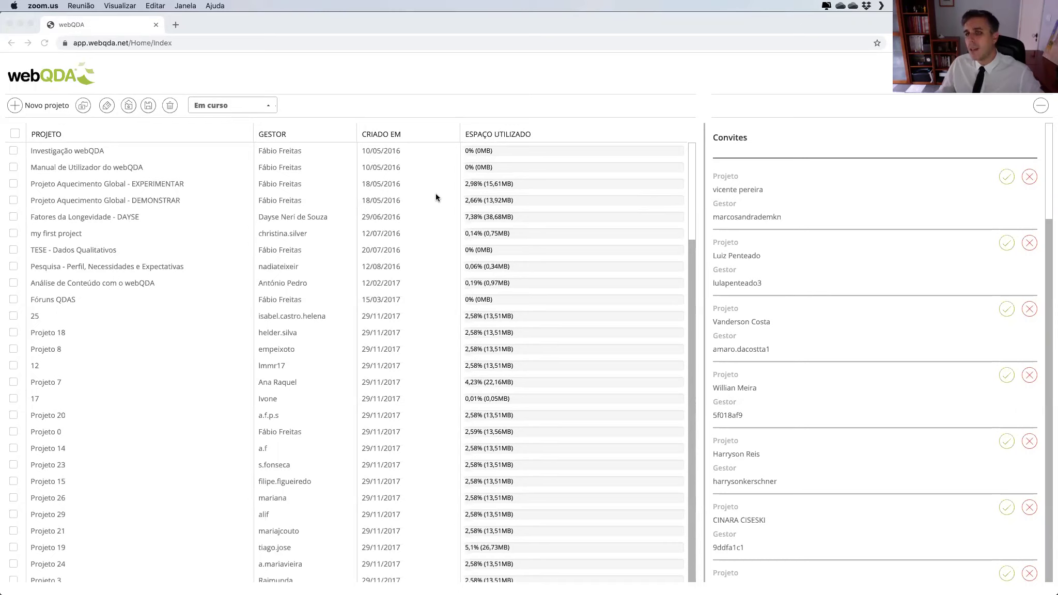
scroll(498, 231, down, 5)
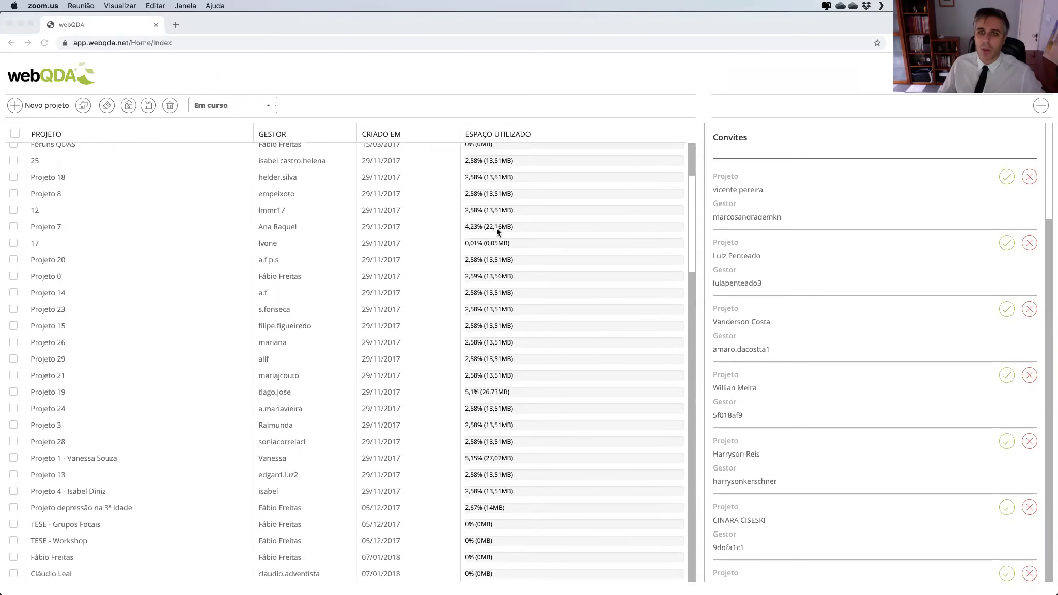
scroll(497, 232, down, 15)
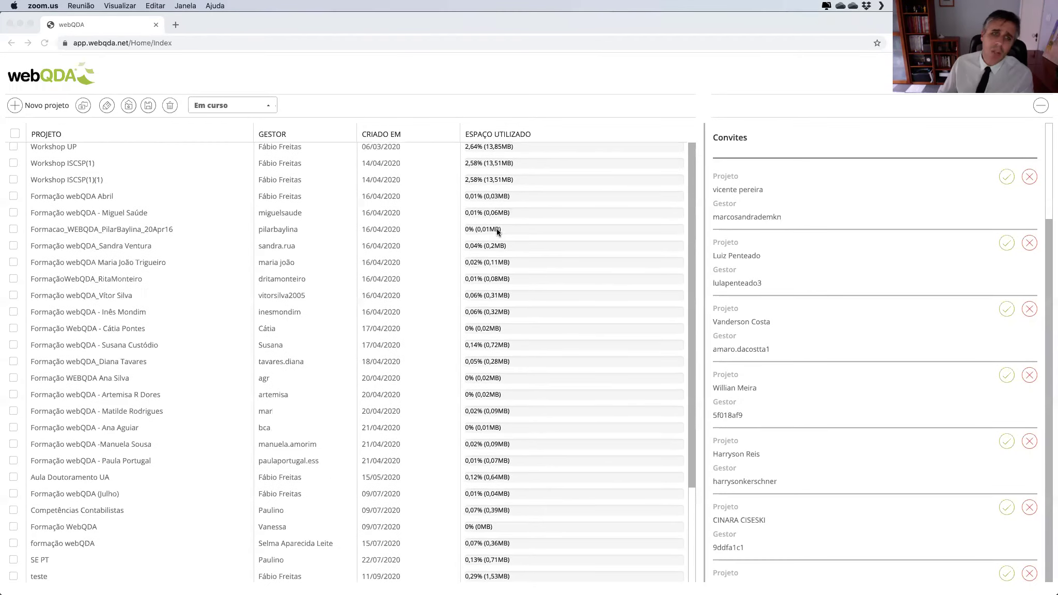
scroll(498, 232, up, 20)
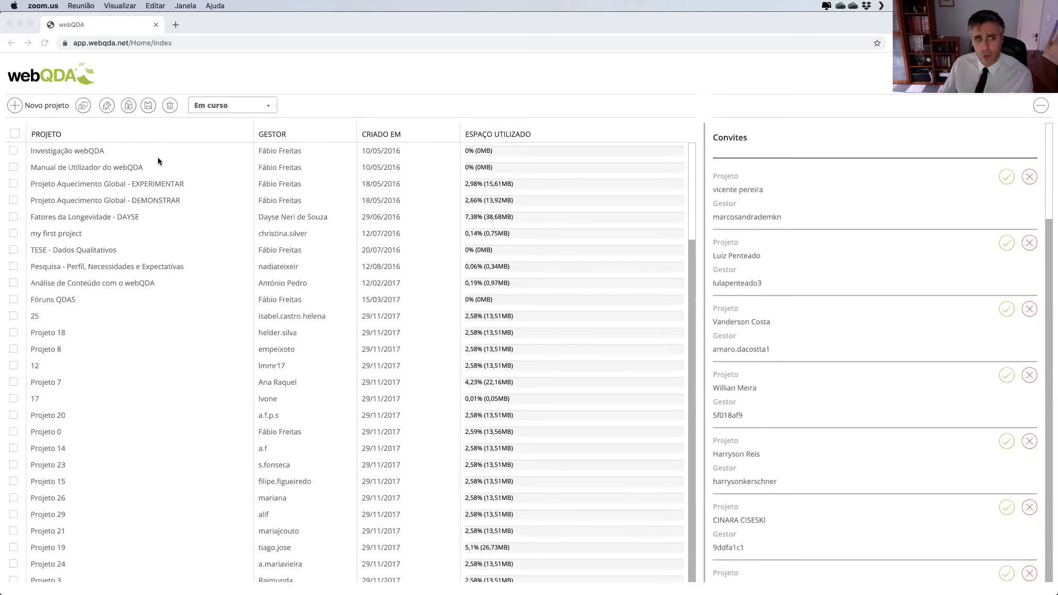
Create a new project named "Webinar 30 de Setembro" with no description
click(12, 105)
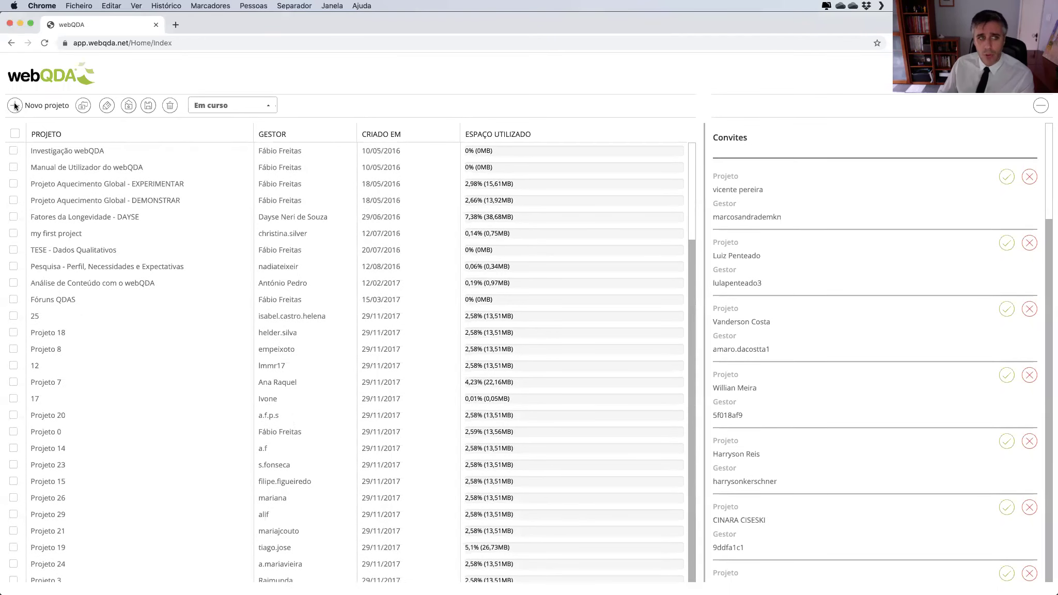
click(15, 106)
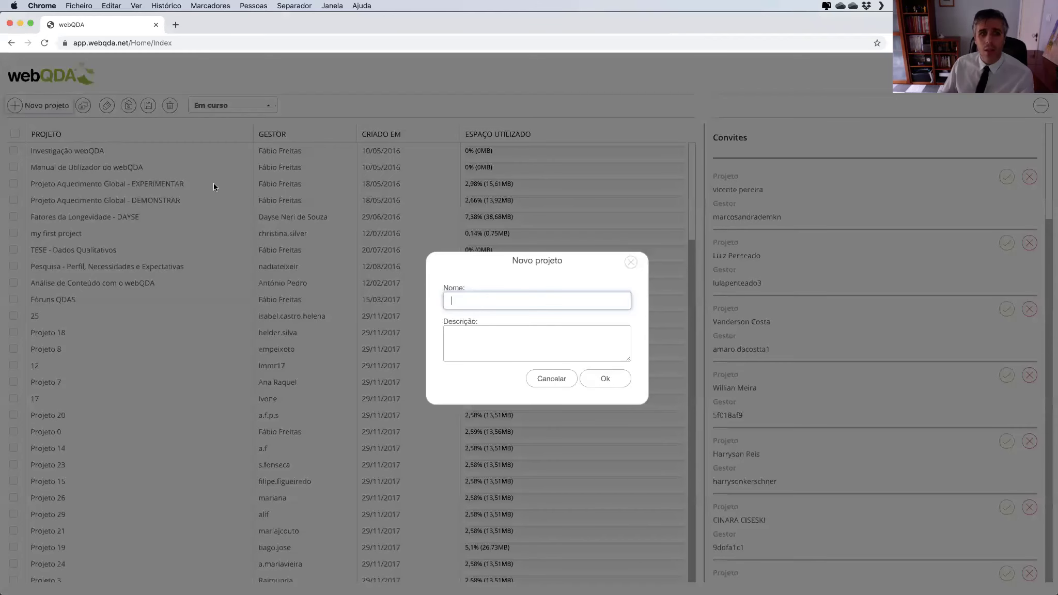
click(492, 300)
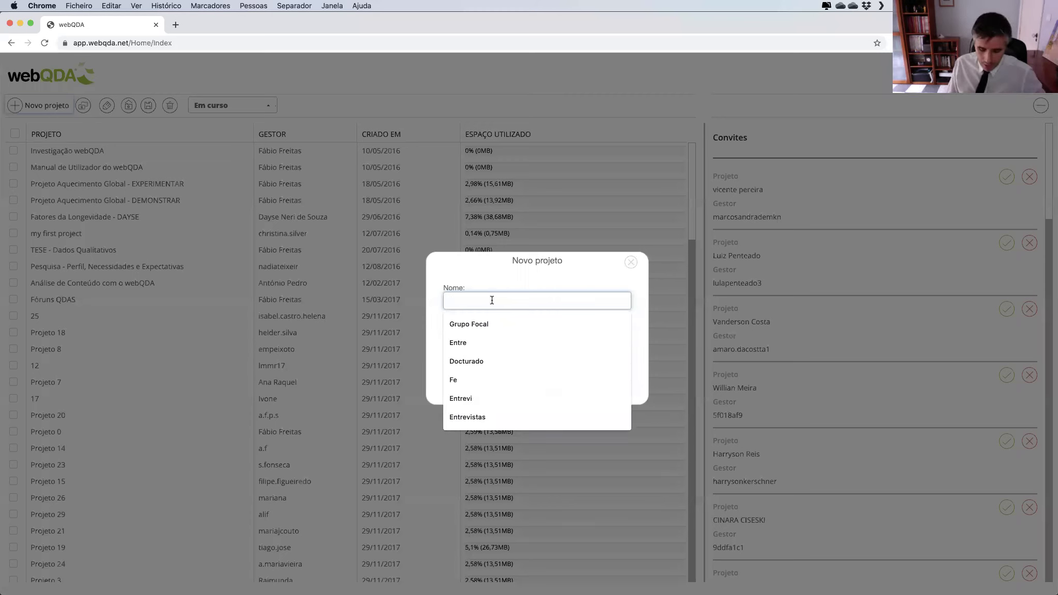
text(Webinar)
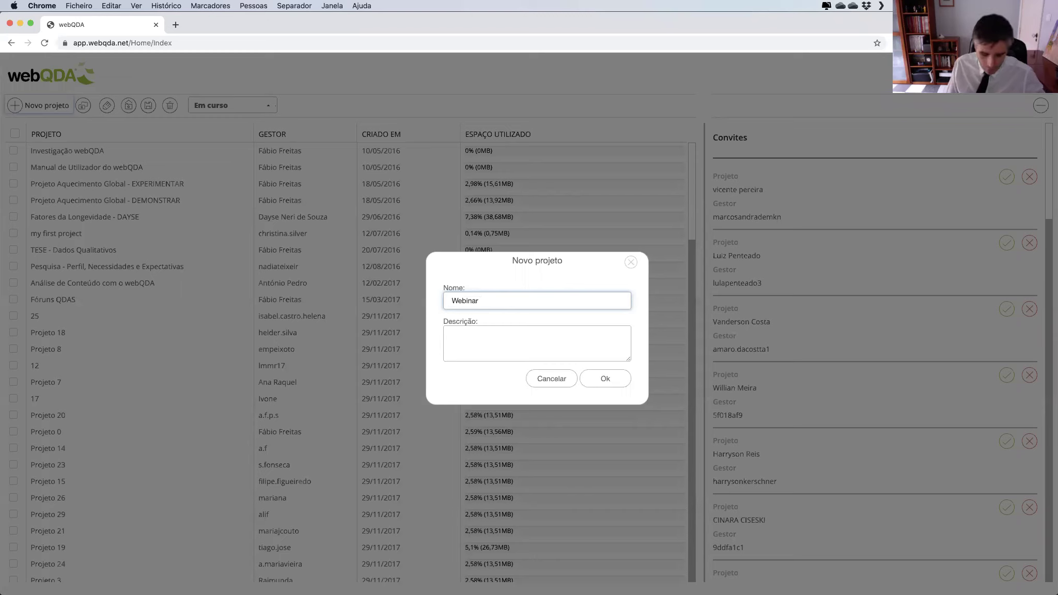
text( 3)
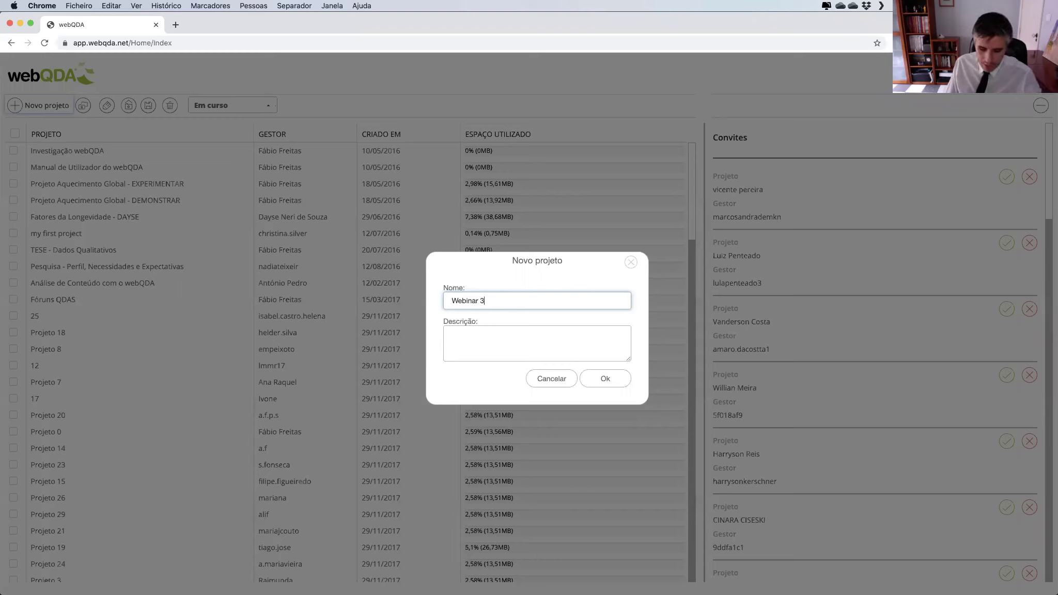
text(0 de Setembro)
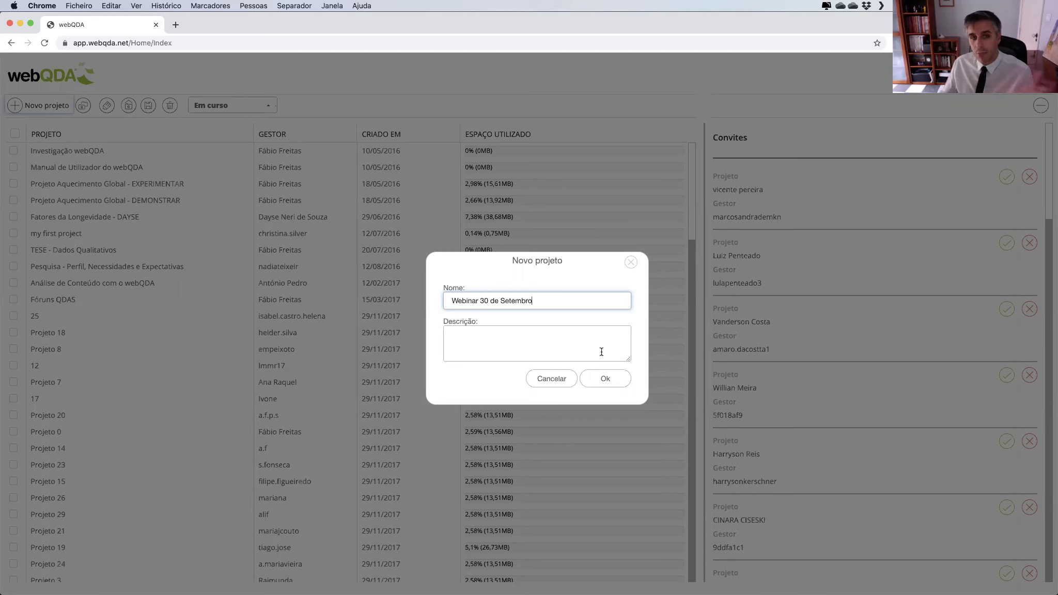
click(608, 379)
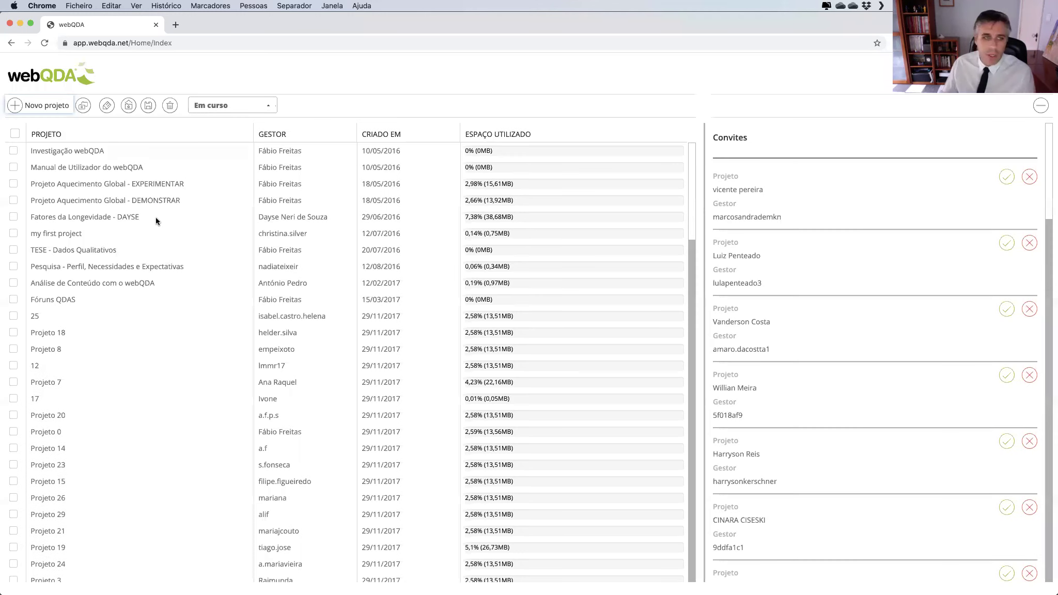
Open the "Webinar 30 de Setembro" project from the project list
scroll(164, 203, down, 20)
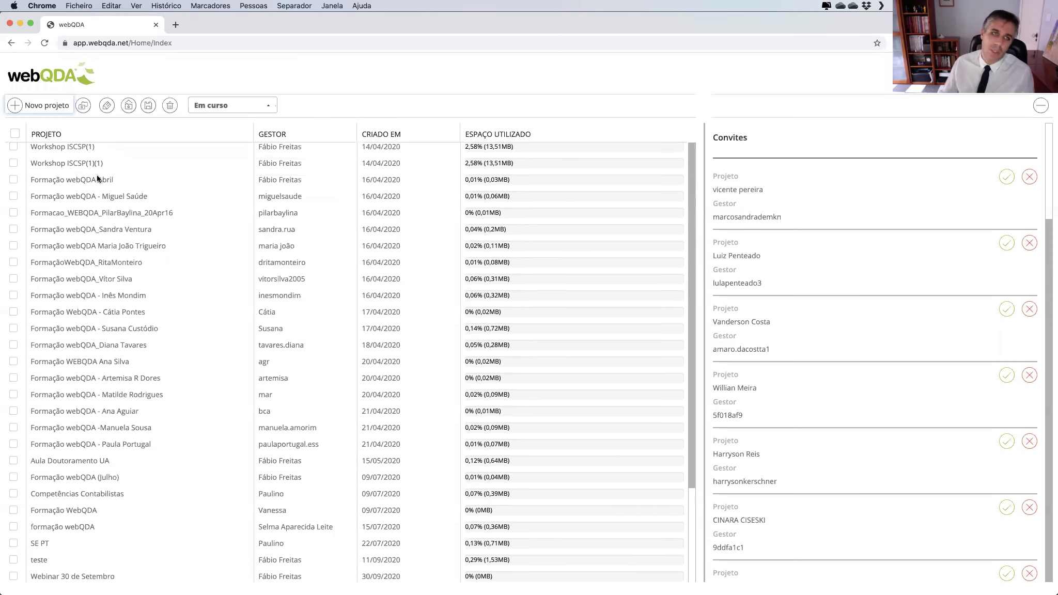
scroll(131, 242, up, 15)
scroll(119, 232, up, 3)
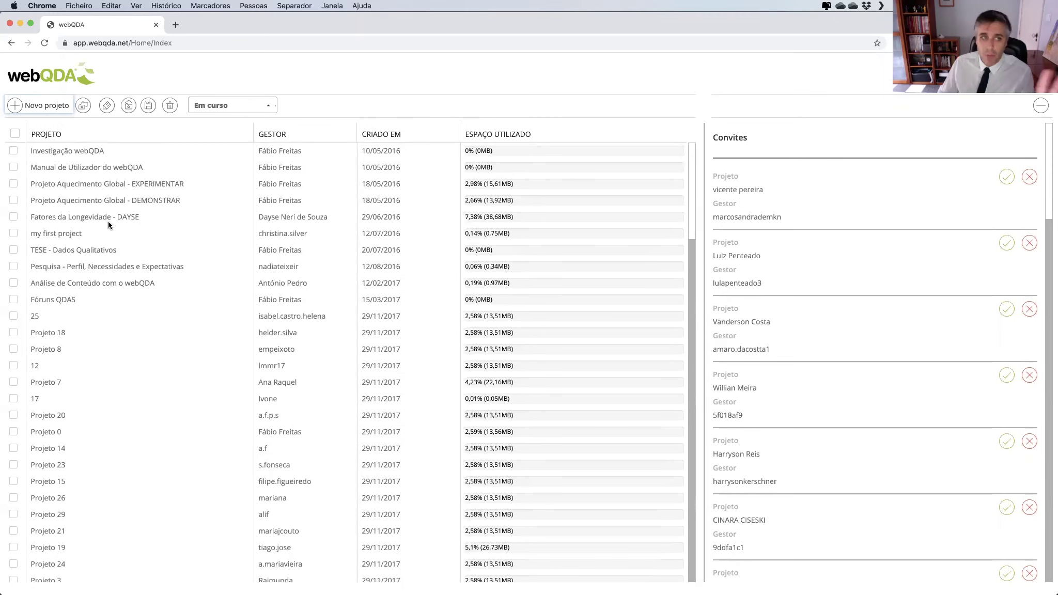
scroll(187, 246, down, 20)
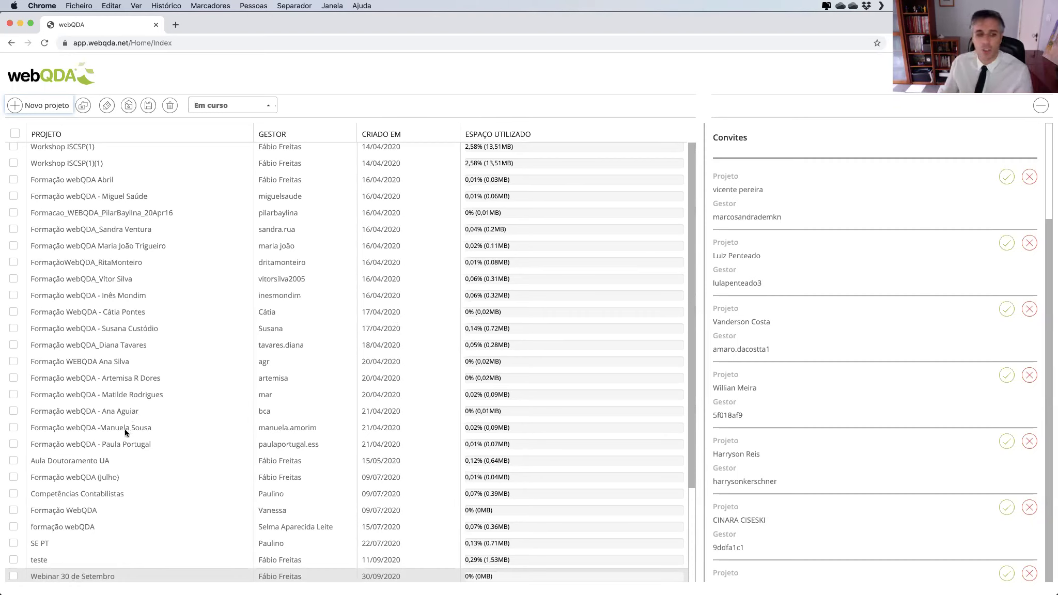
double_click(73, 574)
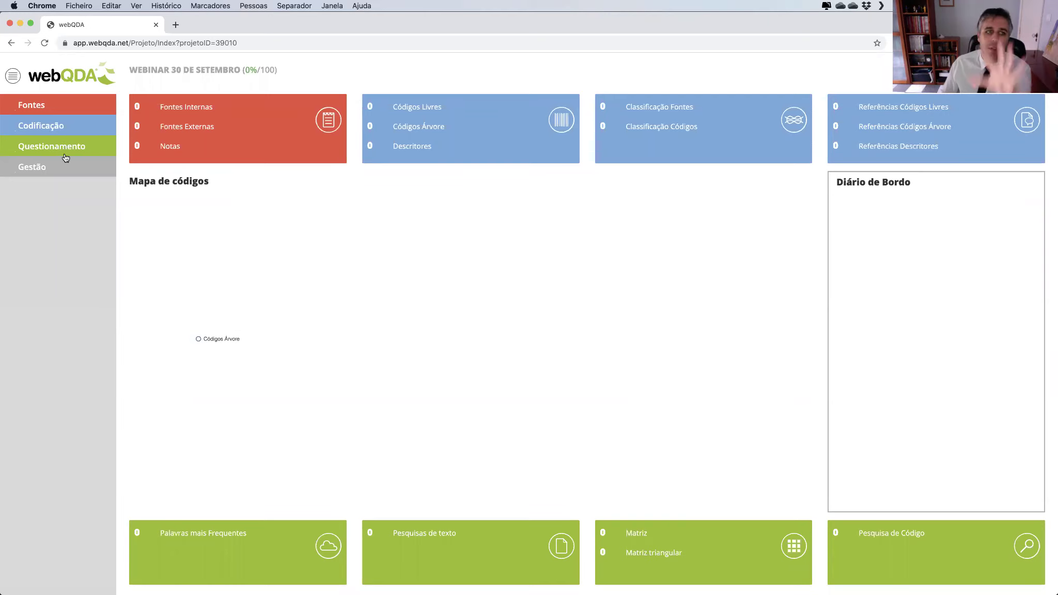
Look over the project's Utilizadores page, including the user invitation form and the Mudar gestor dialog, without changing anything
click(37, 171)
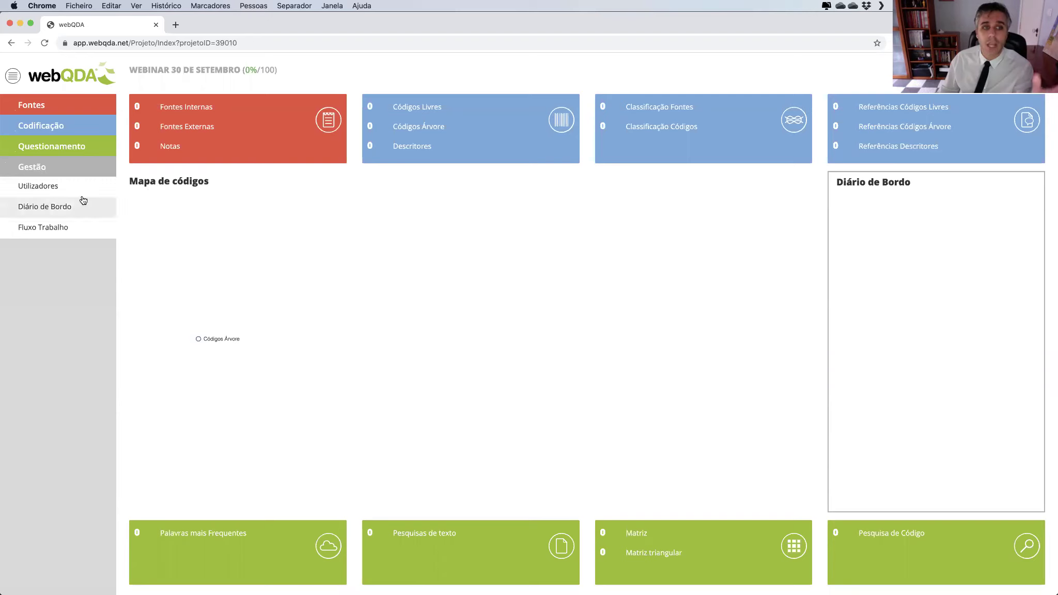
click(41, 189)
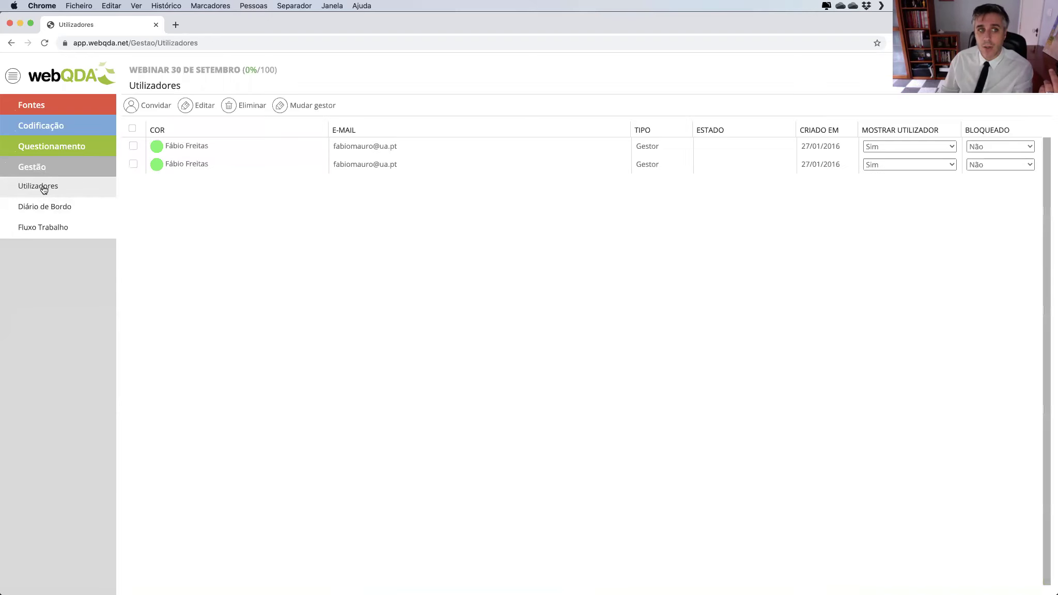
click(146, 104)
click(467, 315)
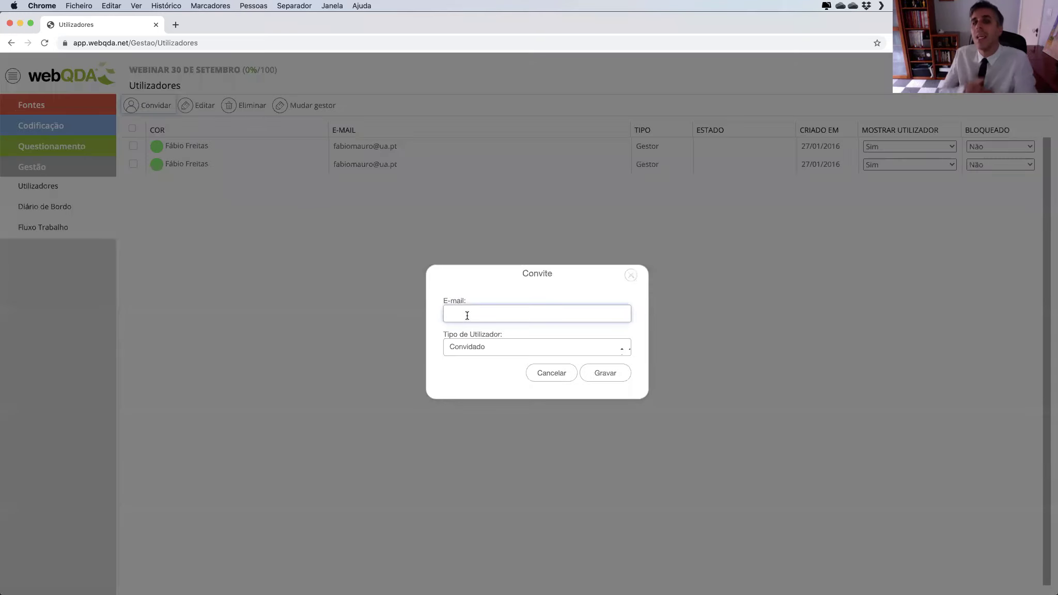
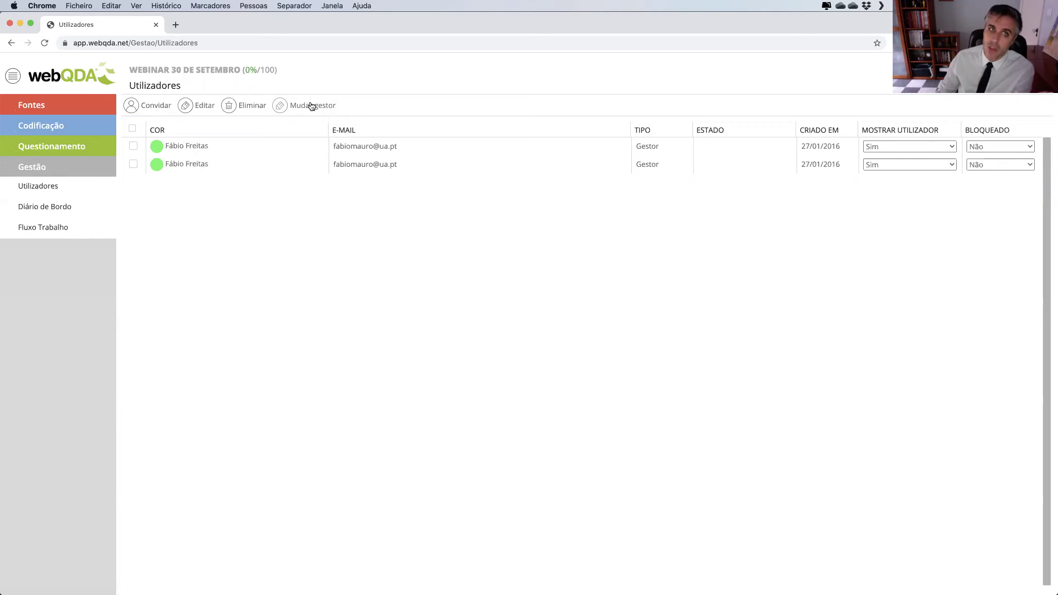
click(312, 106)
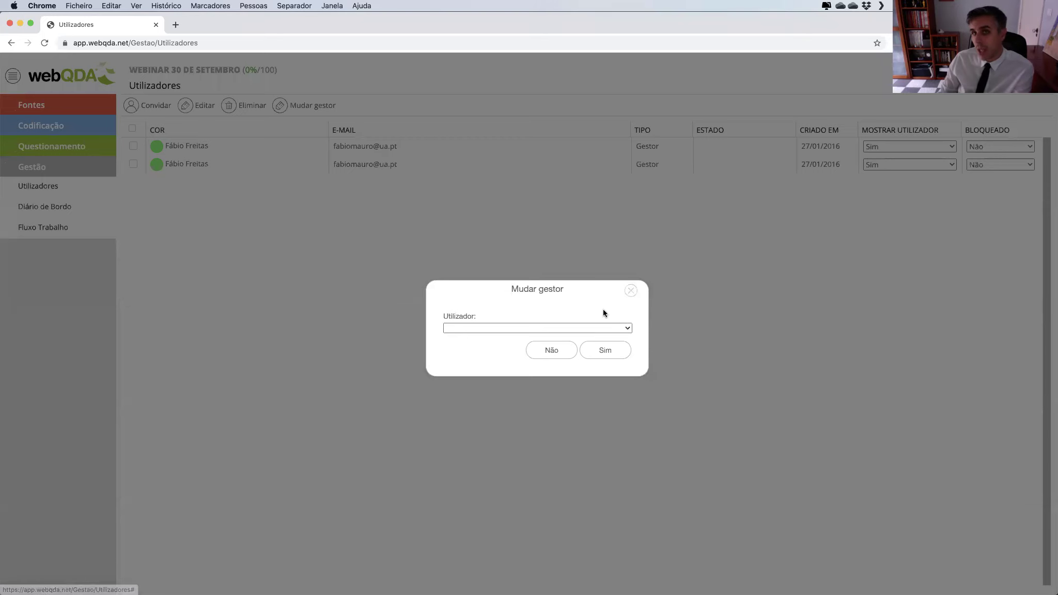
click(631, 291)
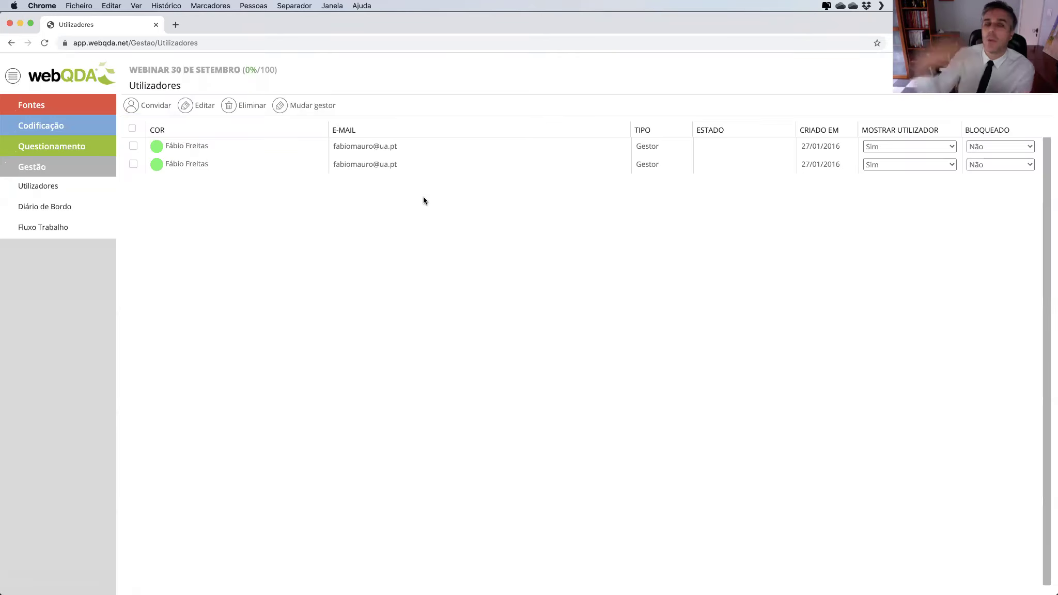
View the project's Diário de Bordo and its Fluxo Trabalho checklist in the Gestão section
click(75, 217)
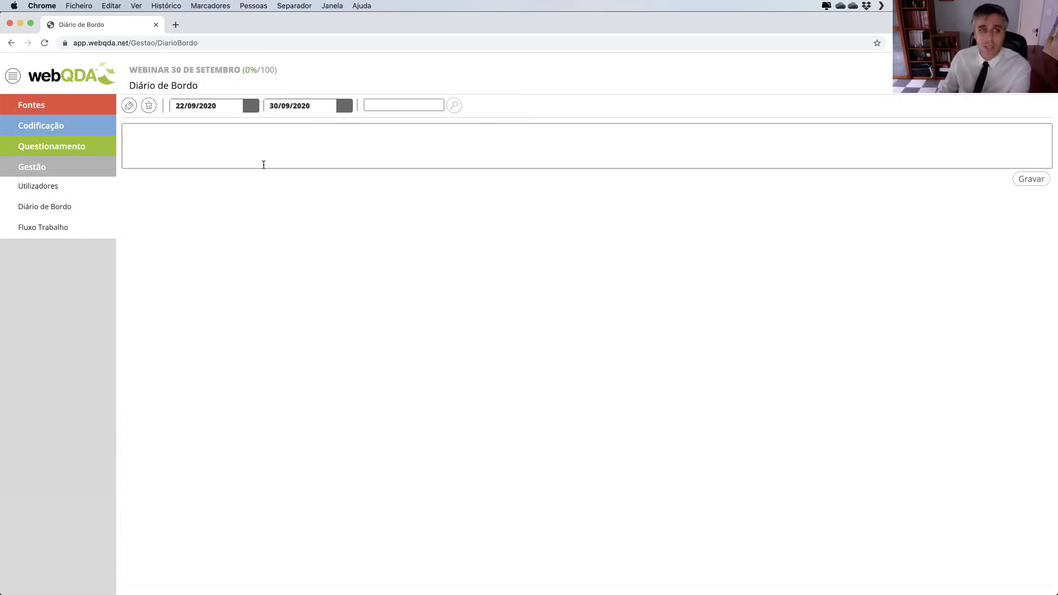
click(213, 151)
click(333, 192)
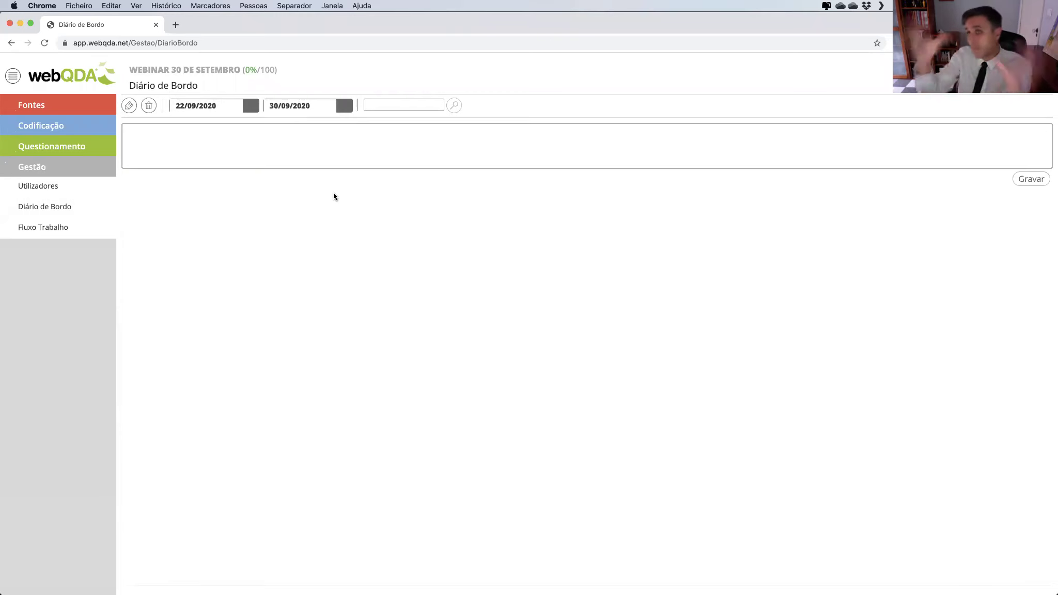
click(50, 233)
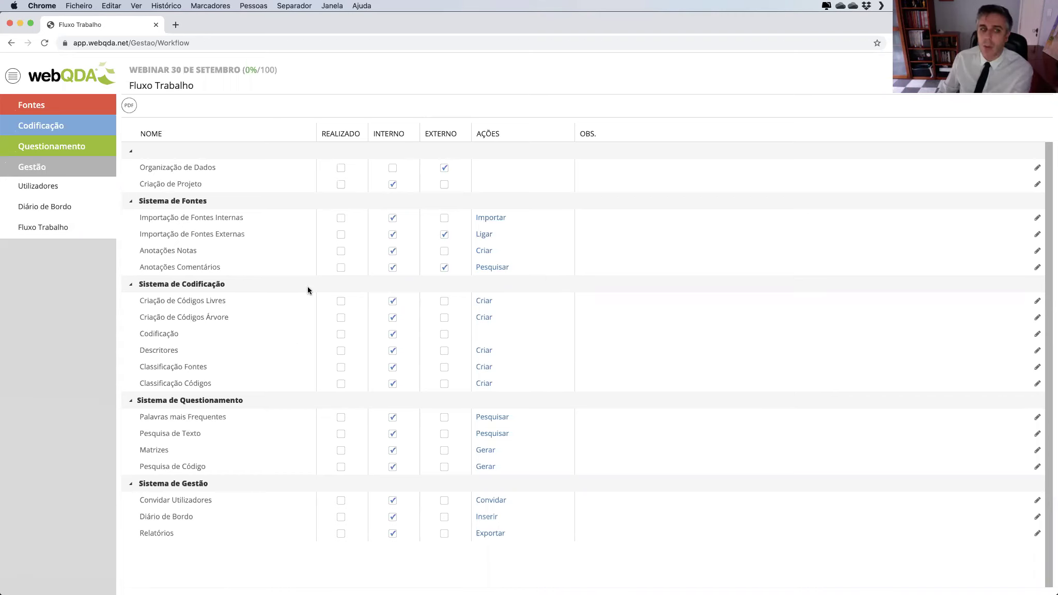
click(45, 169)
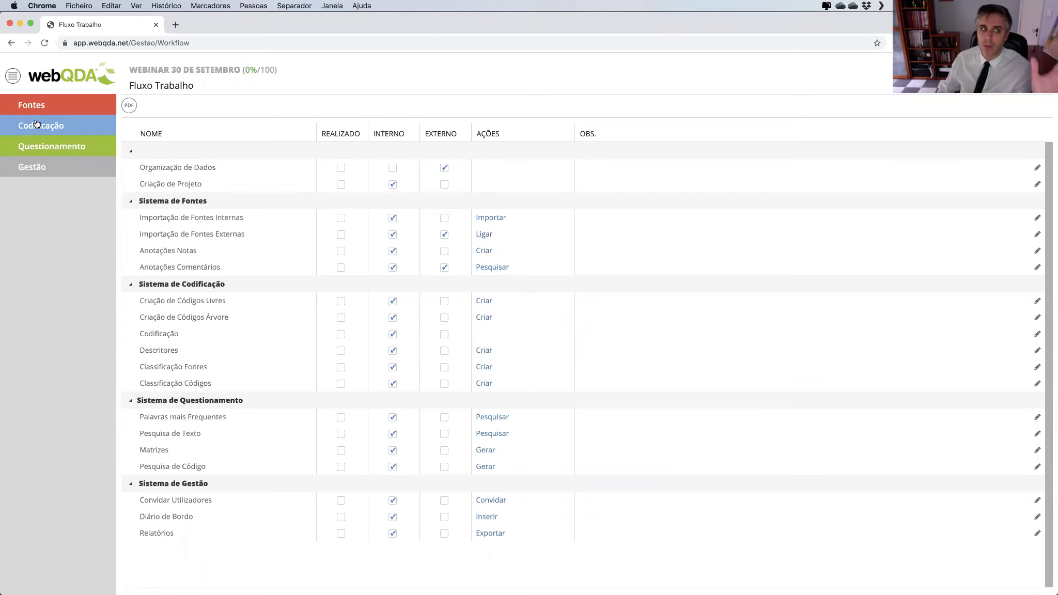
Go to the project's Fontes Internas and begin choosing files to upload as new sources
mouse_move(39, 140)
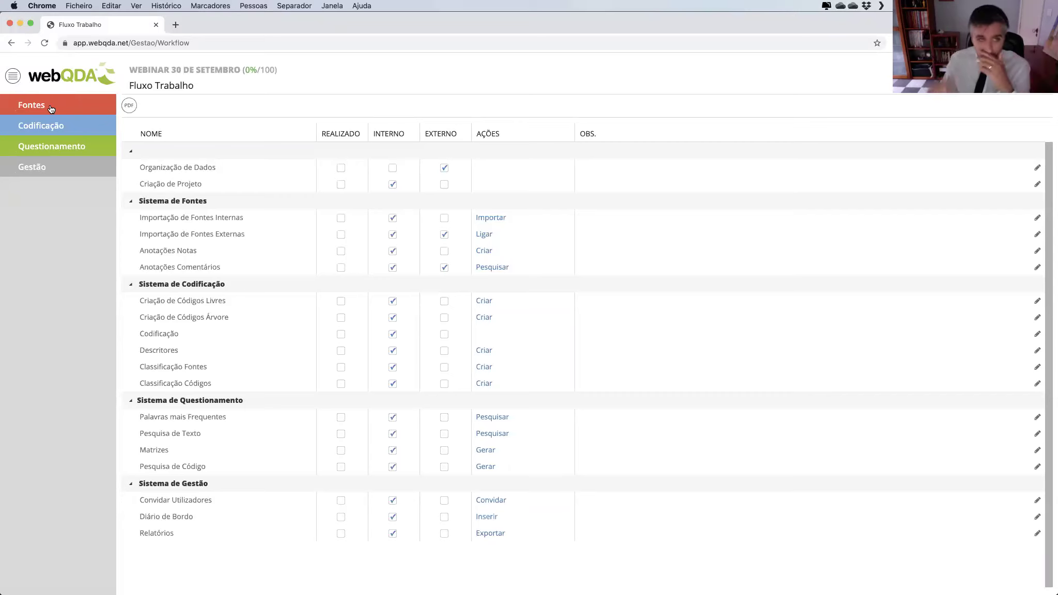
mouse_move(52, 109)
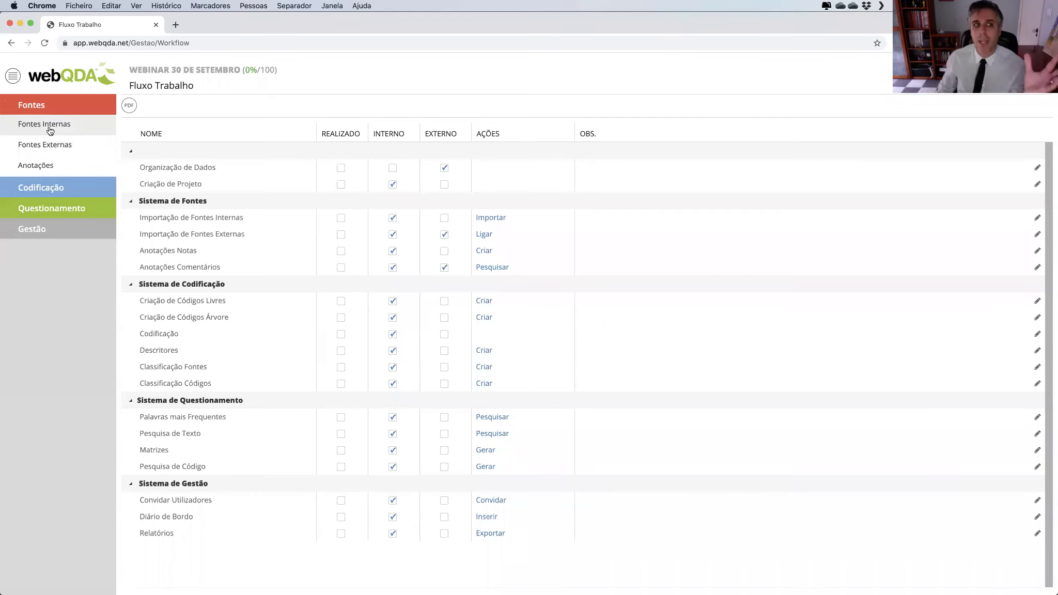
click(46, 129)
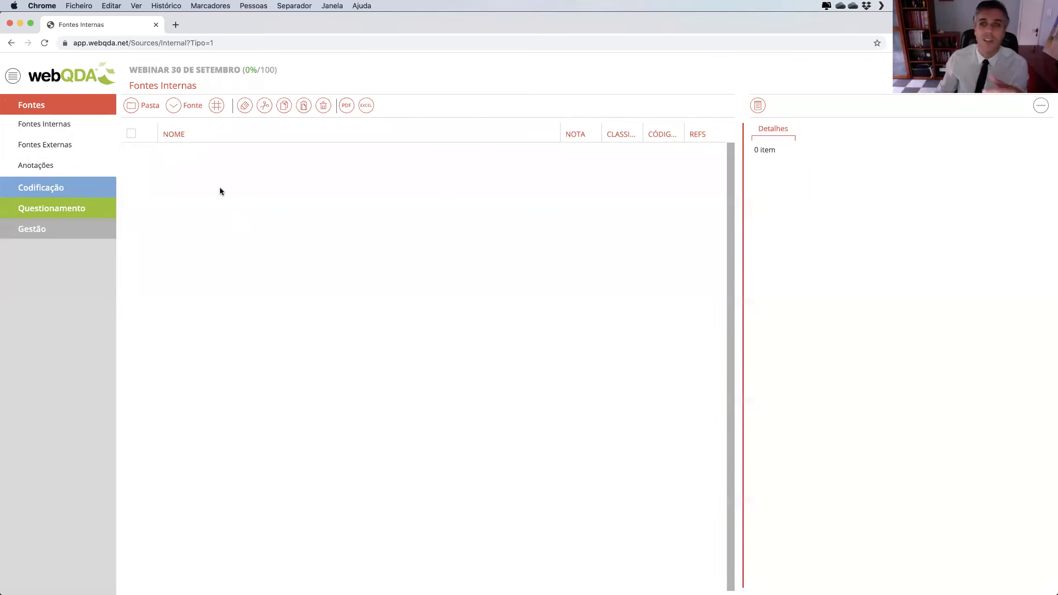
click(188, 109)
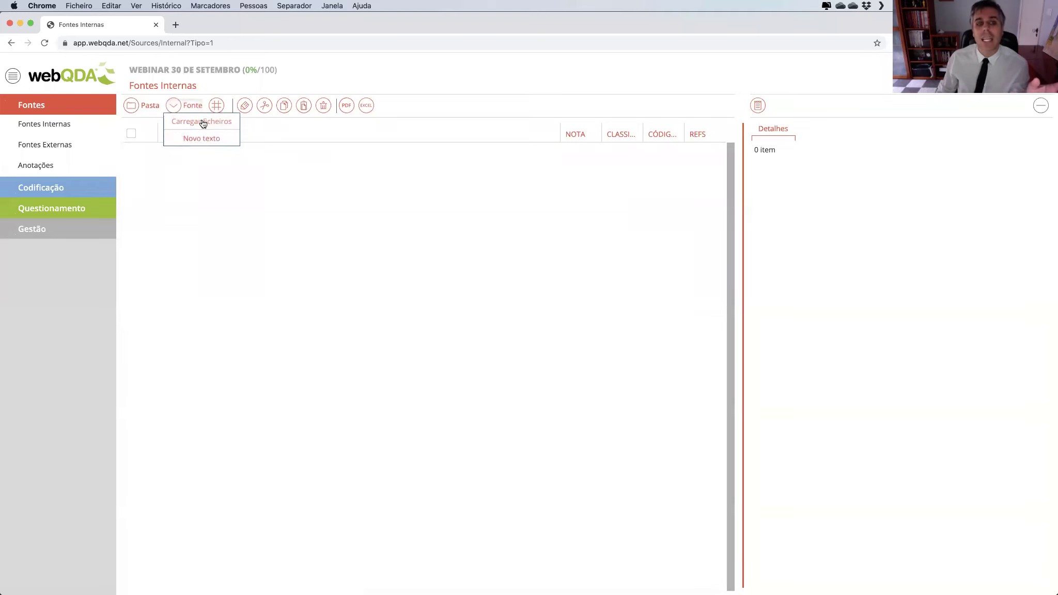
click(198, 122)
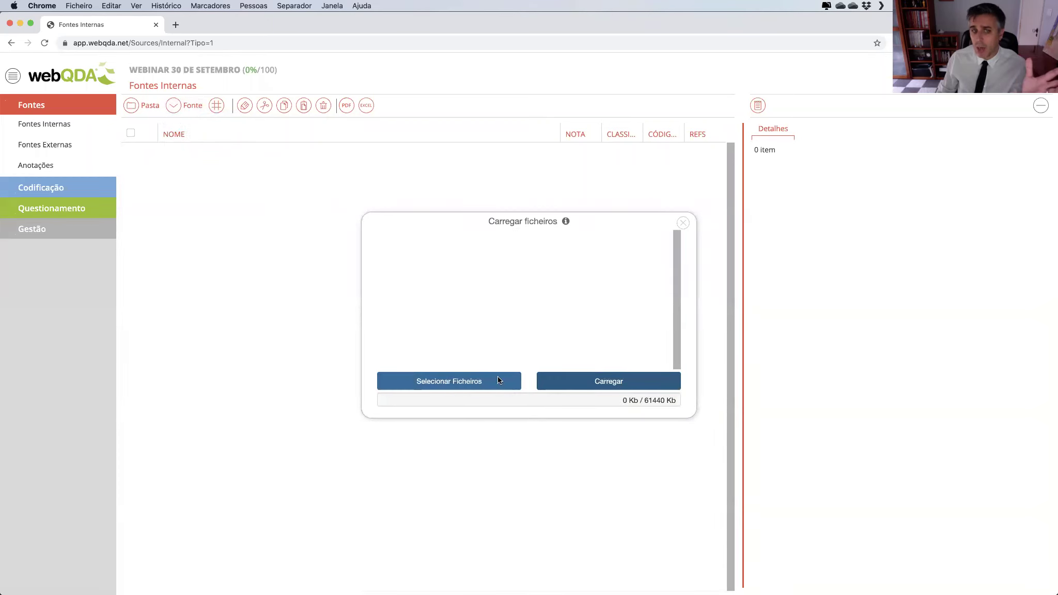
click(453, 383)
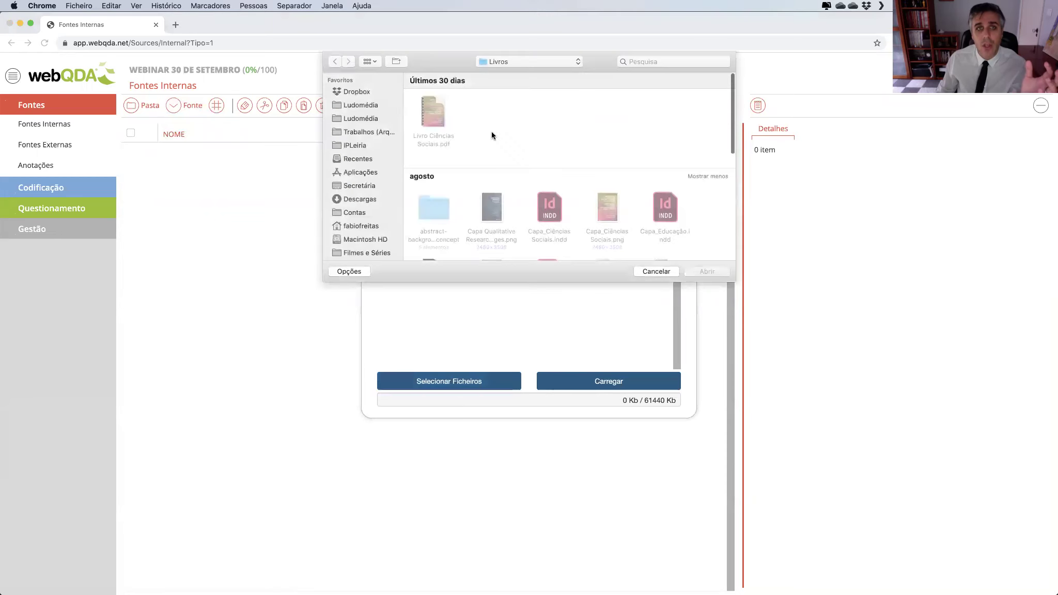
Browse the Dropbox files to the "Dados para trabalhar" folder for the upload
click(355, 92)
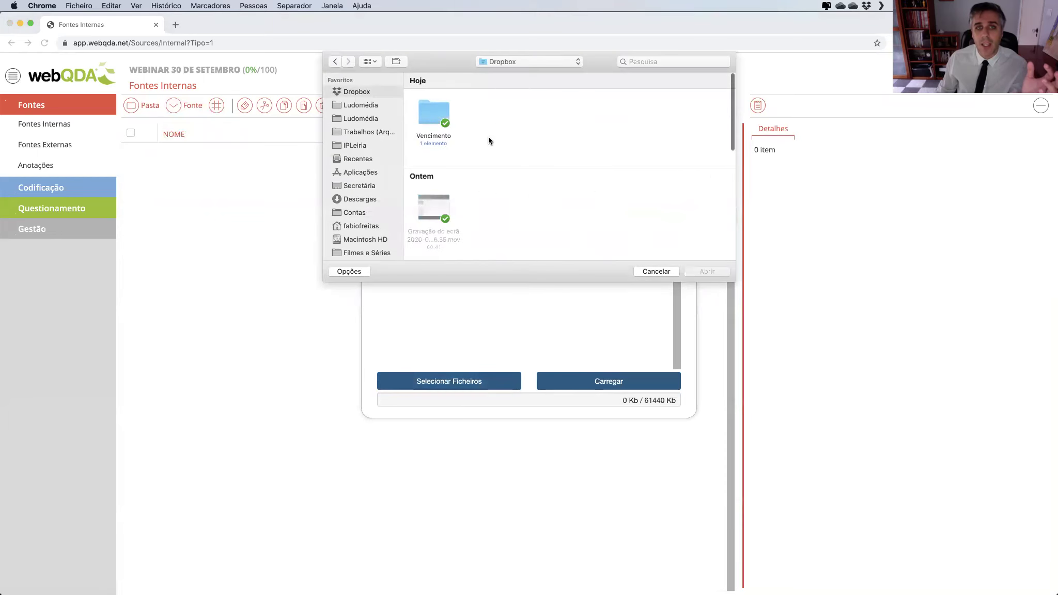
scroll(489, 136, down, 5)
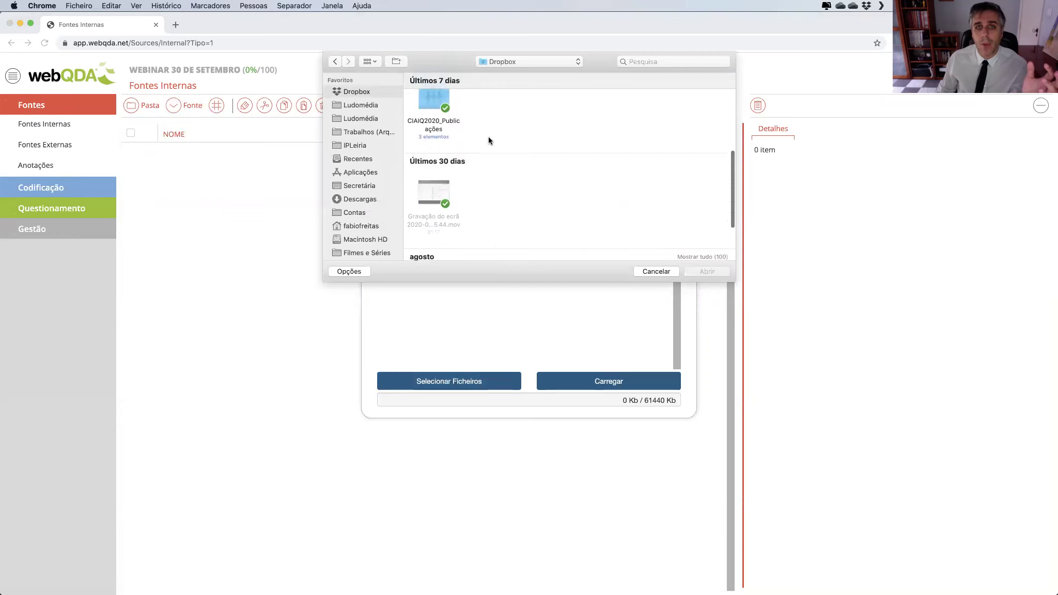
scroll(488, 137, up, 5)
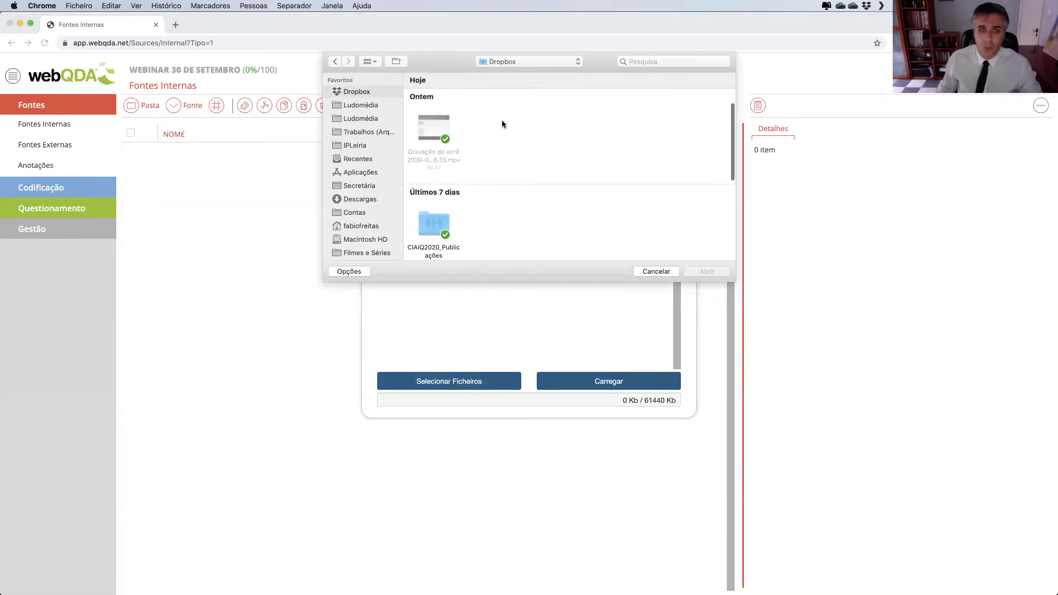
scroll(501, 122, down, 5)
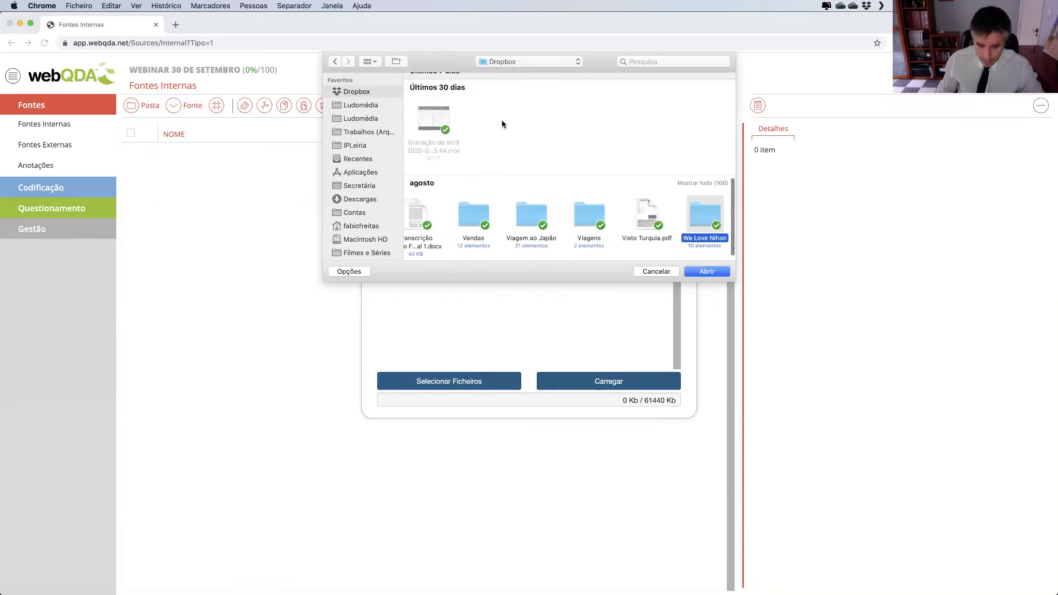
key(Right)
double_click(708, 210)
double_click(448, 122)
Upload the four ENTREVISTA .docx interview files from the "Dados para trabalhar" folder as internal sources
click(490, 111)
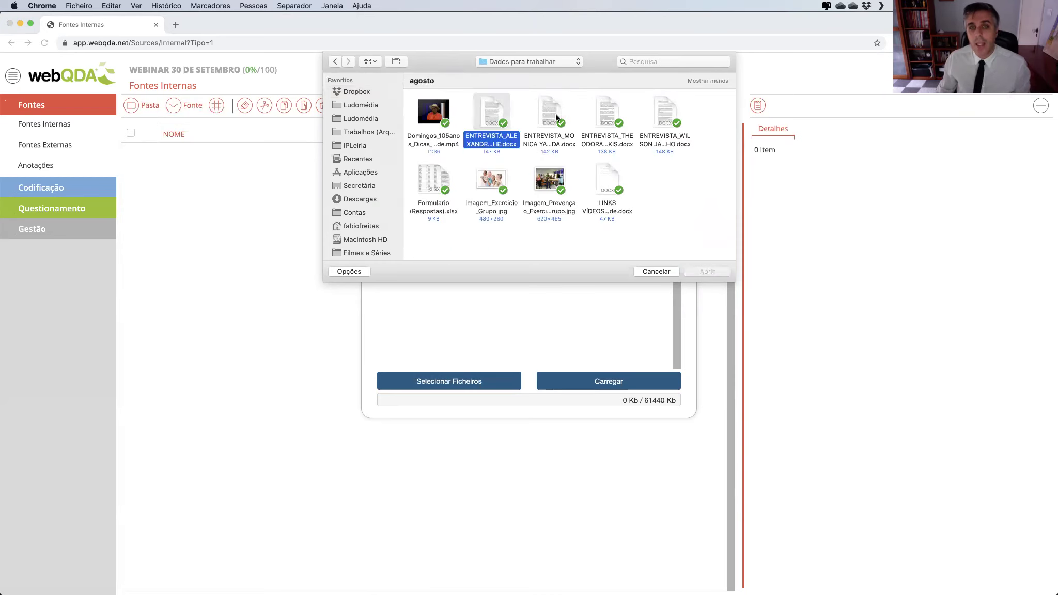
super+click(670, 114)
super+click(545, 108)
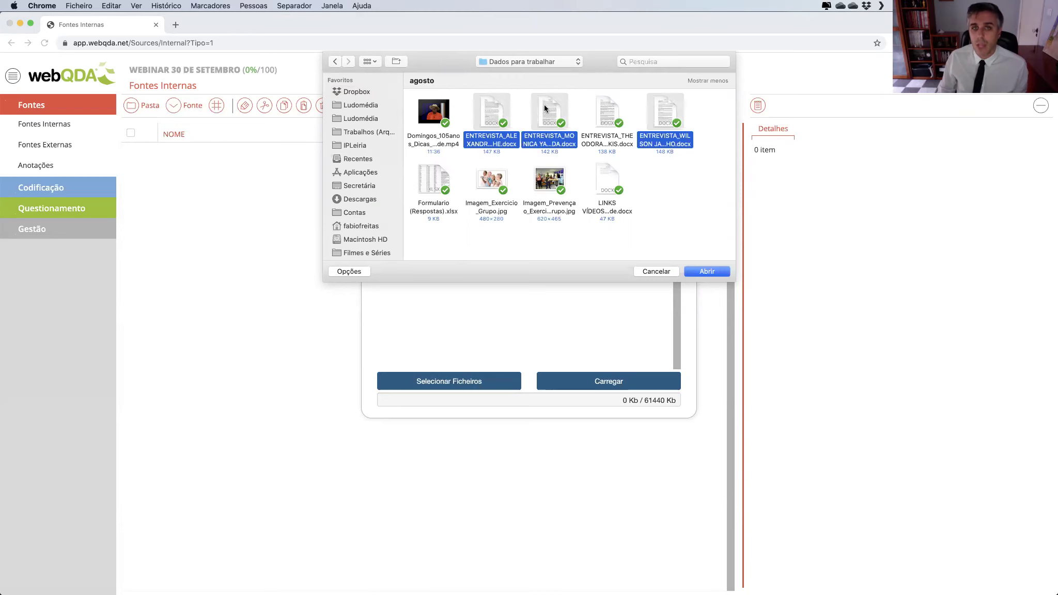
super+click(600, 110)
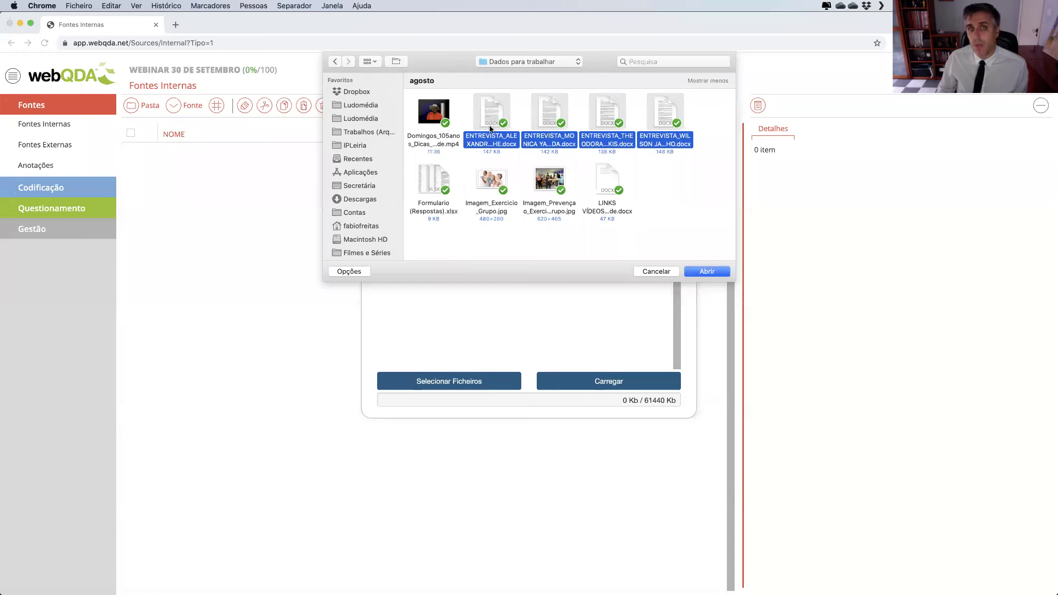
click(707, 271)
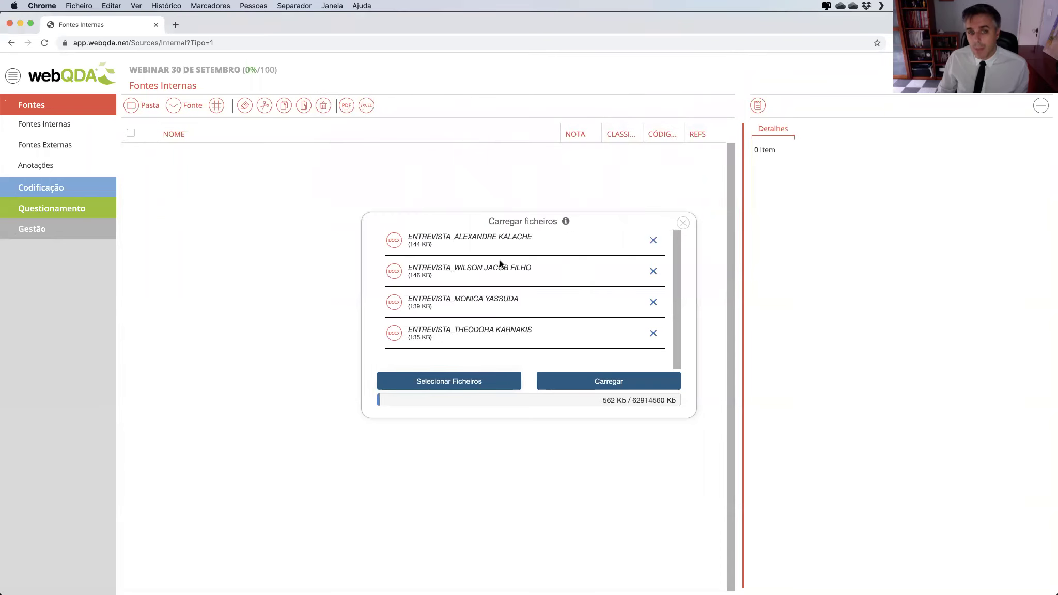
click(599, 382)
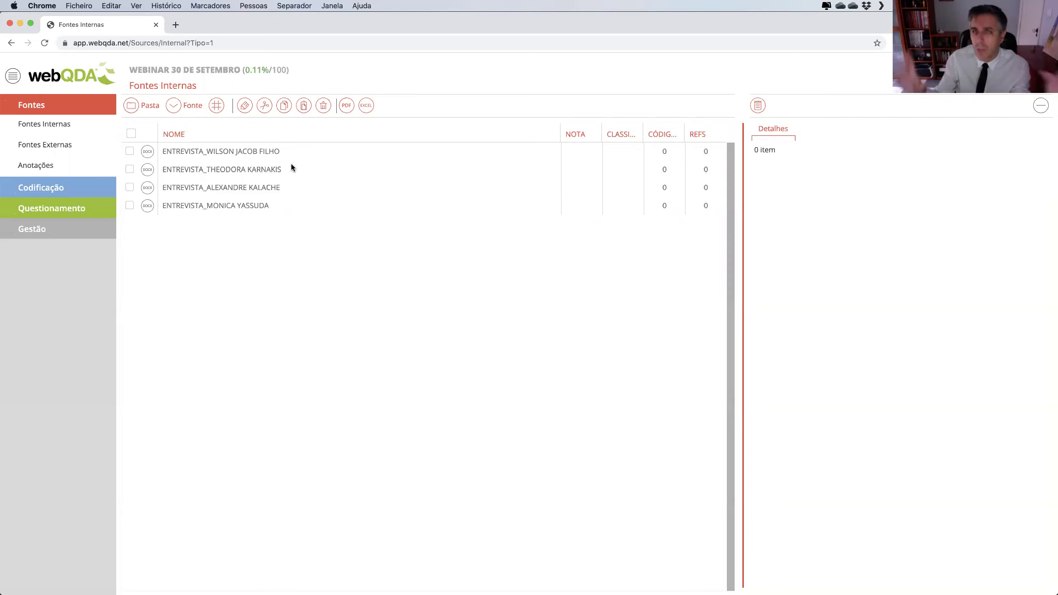
Upload the "Dicas_Longevidade" MP4 video from the same folder as another internal source
click(193, 108)
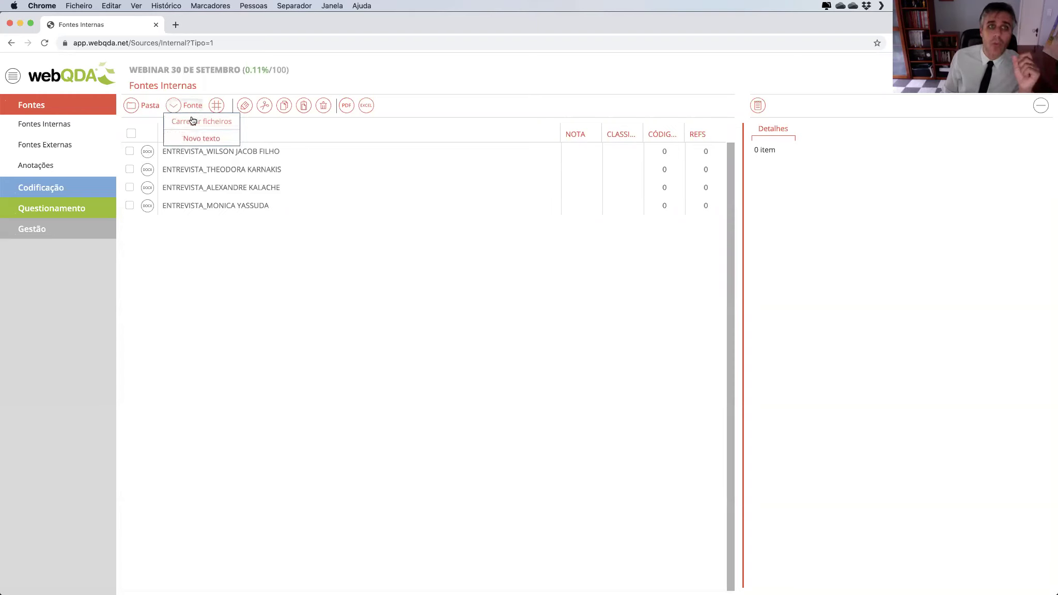
click(197, 122)
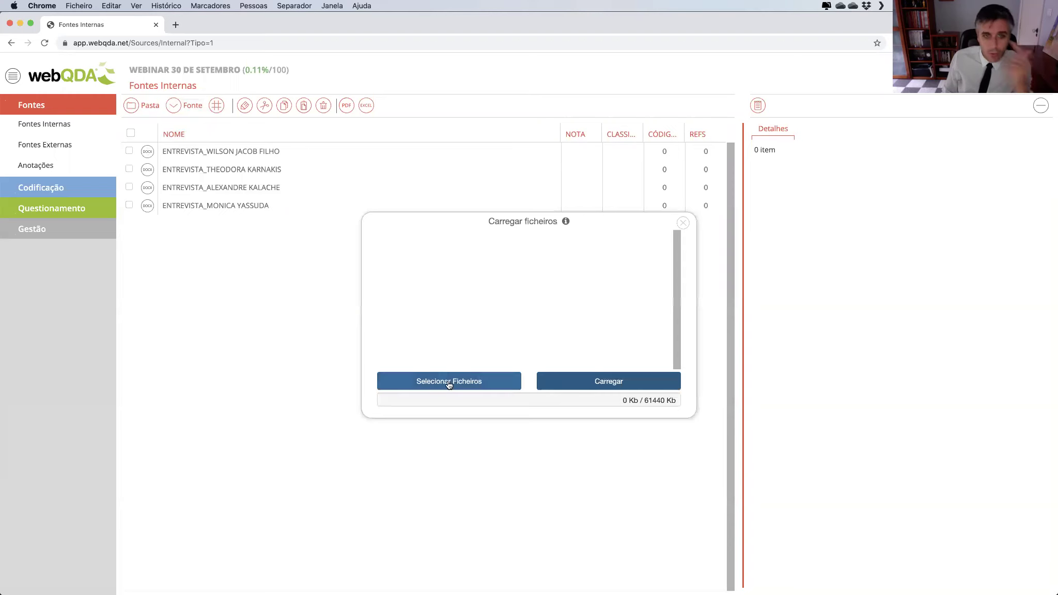
click(447, 384)
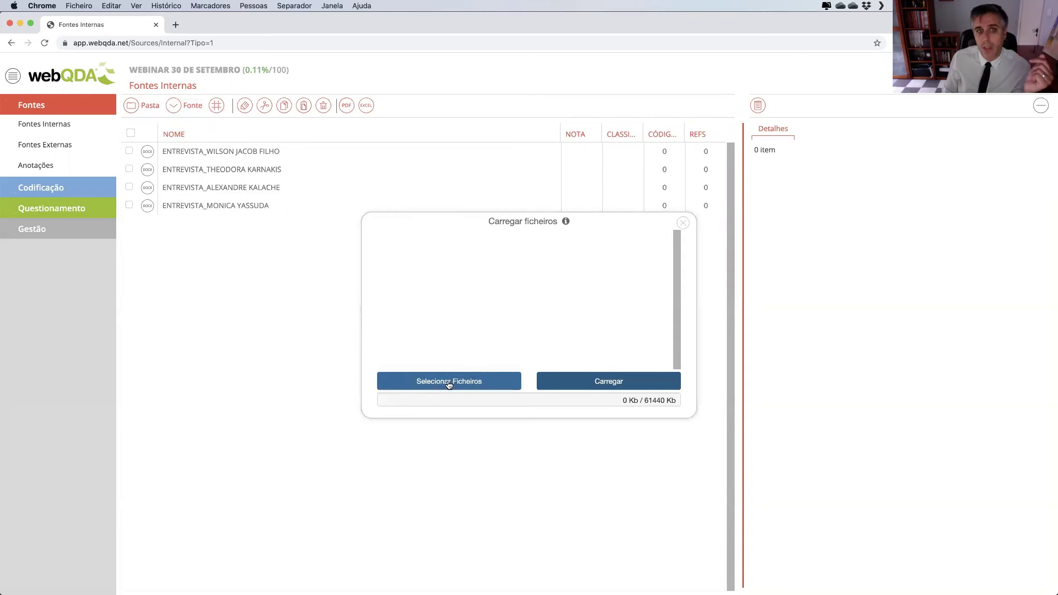
click(446, 111)
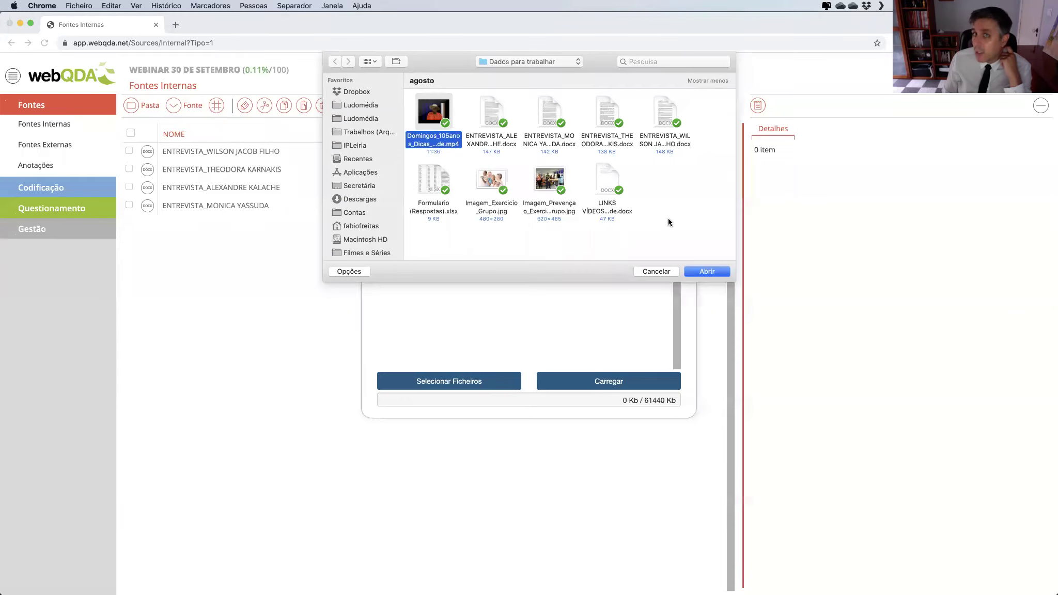
click(708, 272)
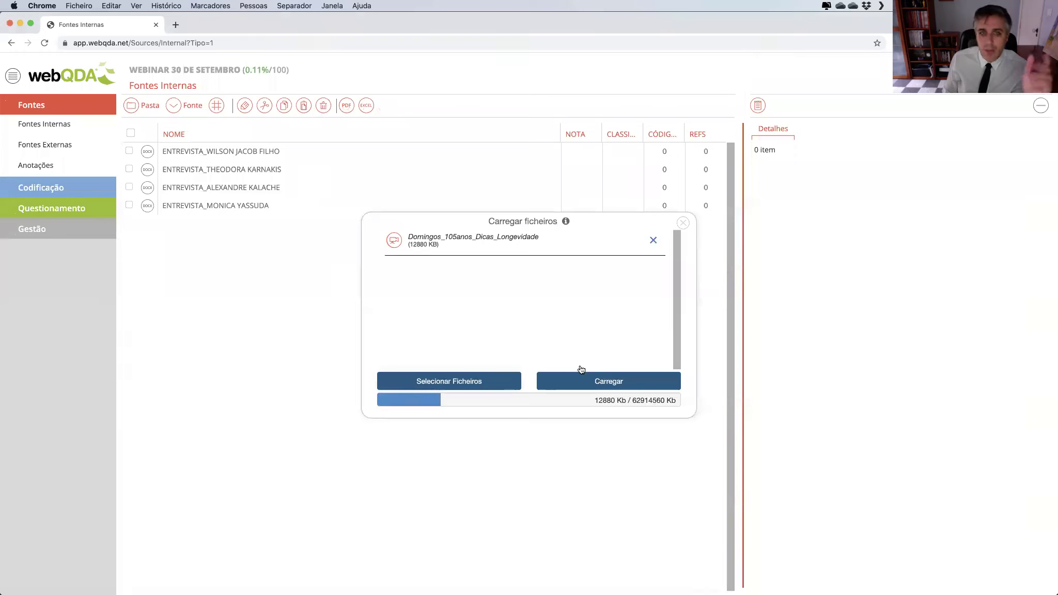
click(619, 382)
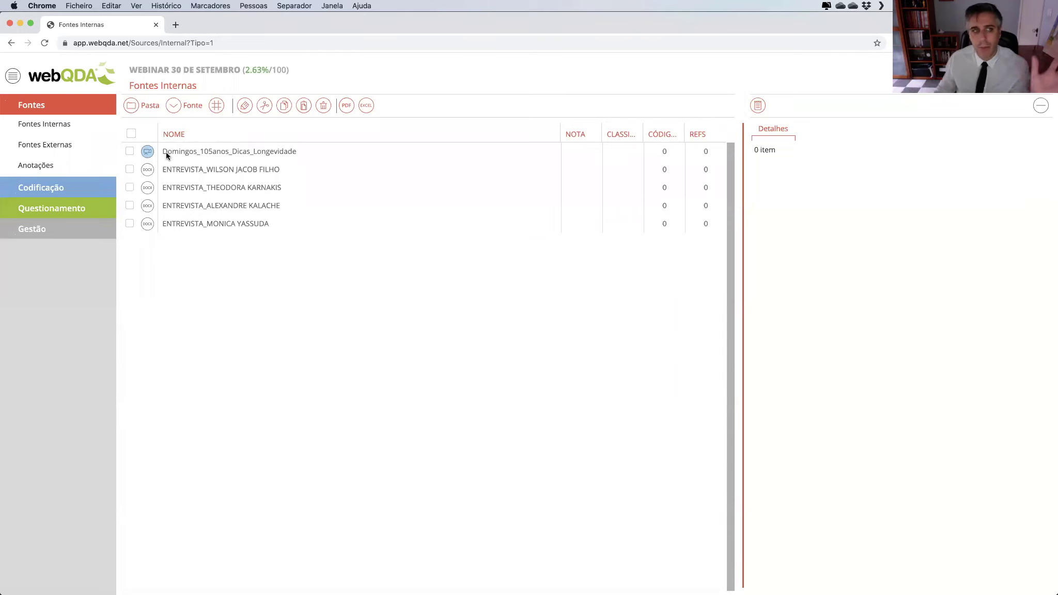
Upload the image Imagem_Exercicio_Grupo.jpg as an internal source
click(194, 112)
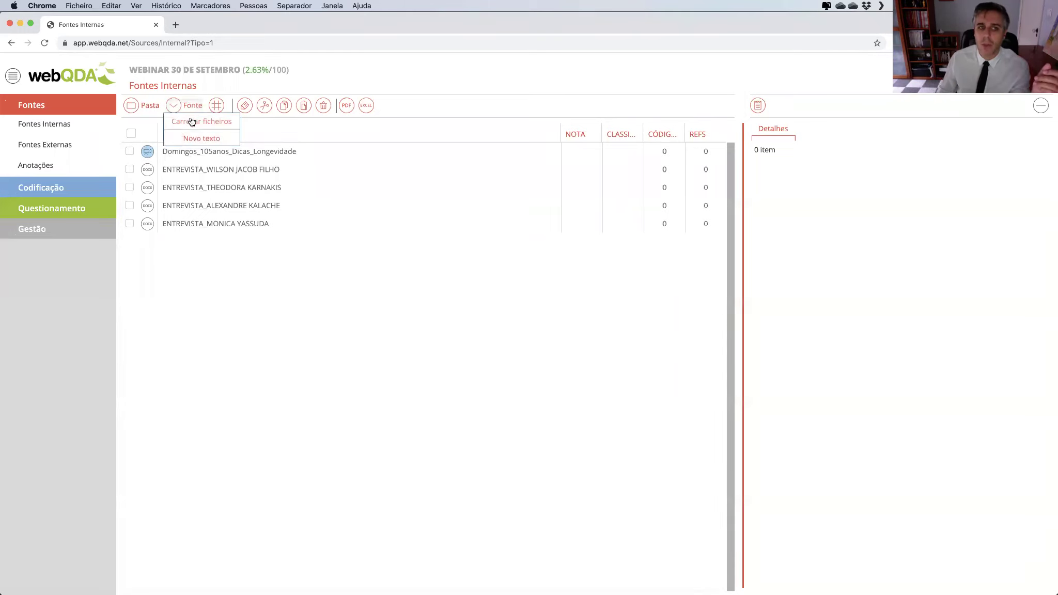
click(192, 122)
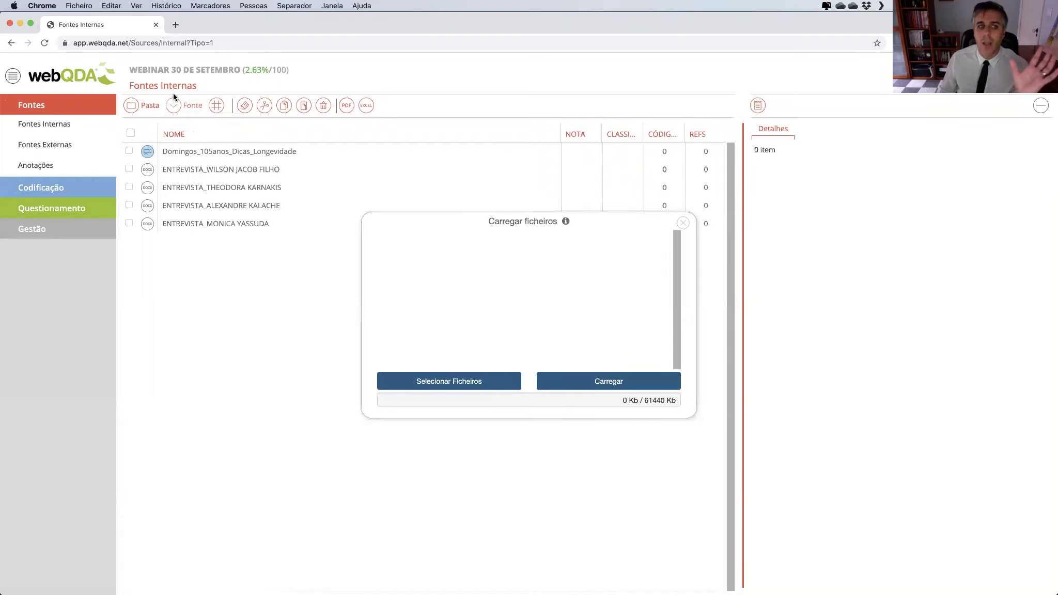
click(456, 389)
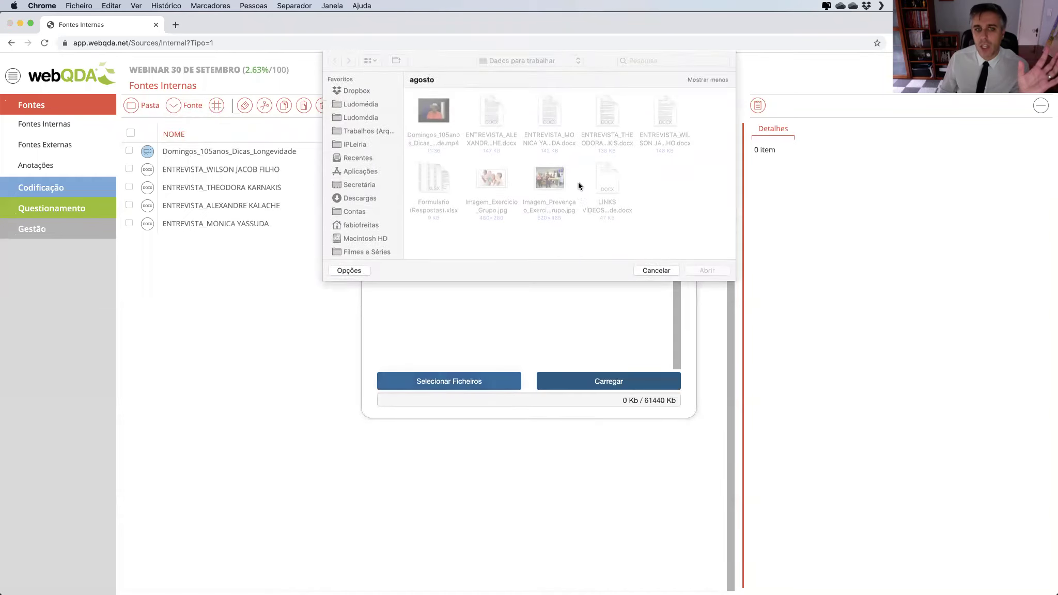
click(548, 178)
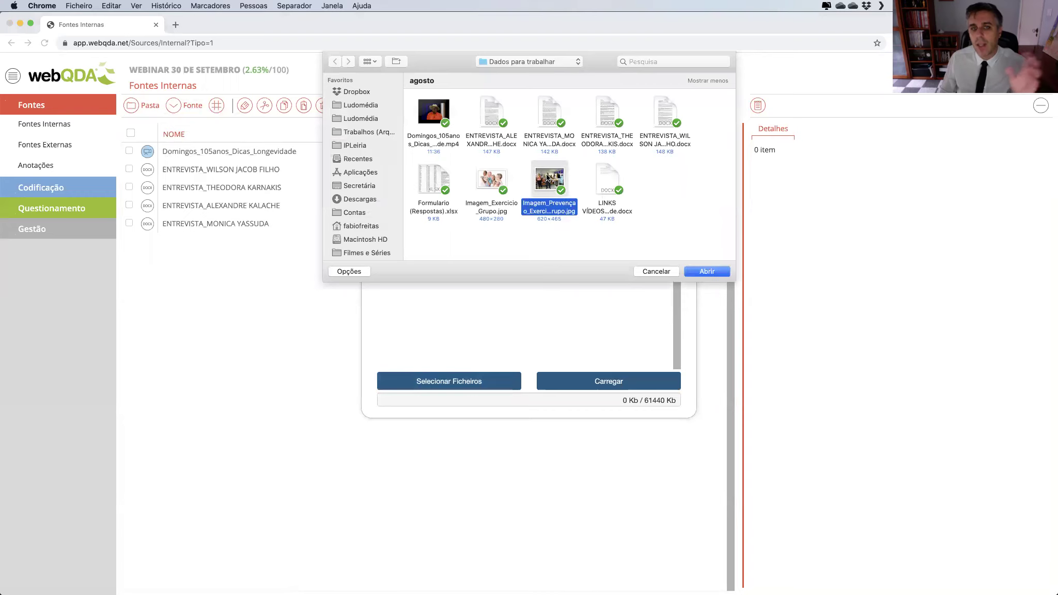
click(492, 181)
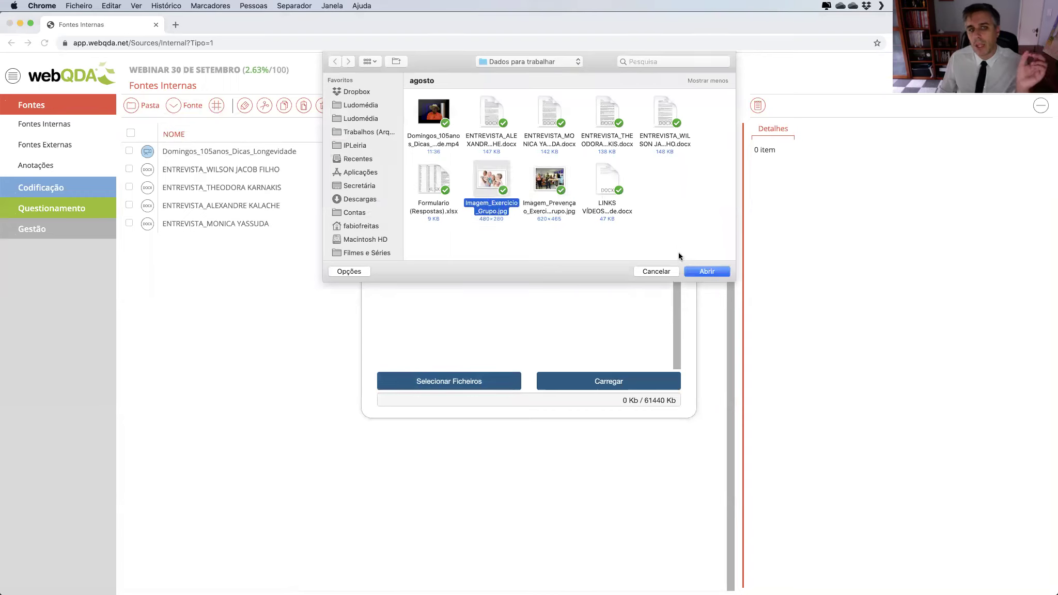
click(706, 272)
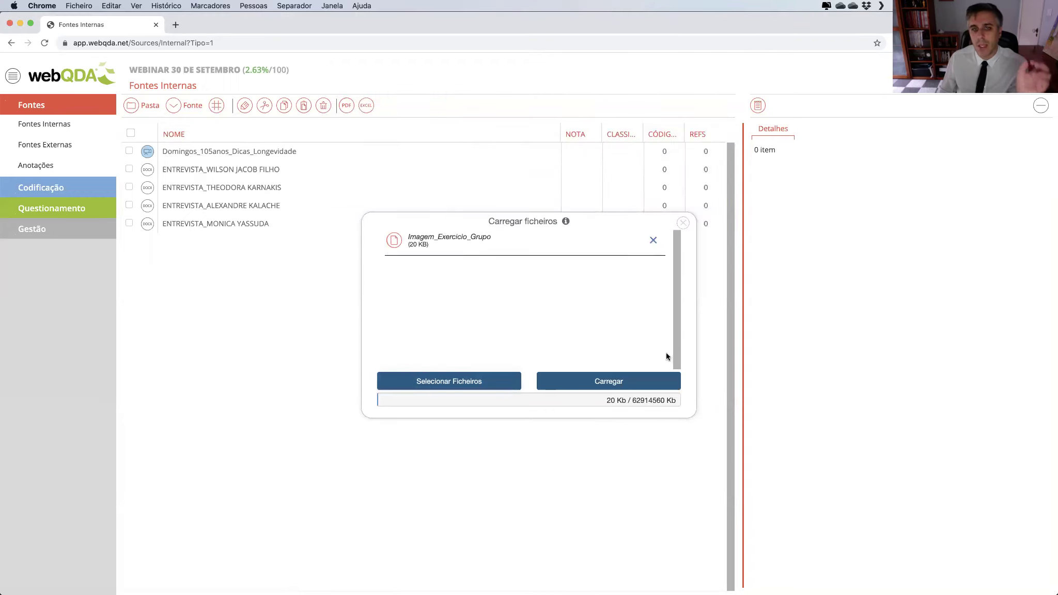
click(599, 383)
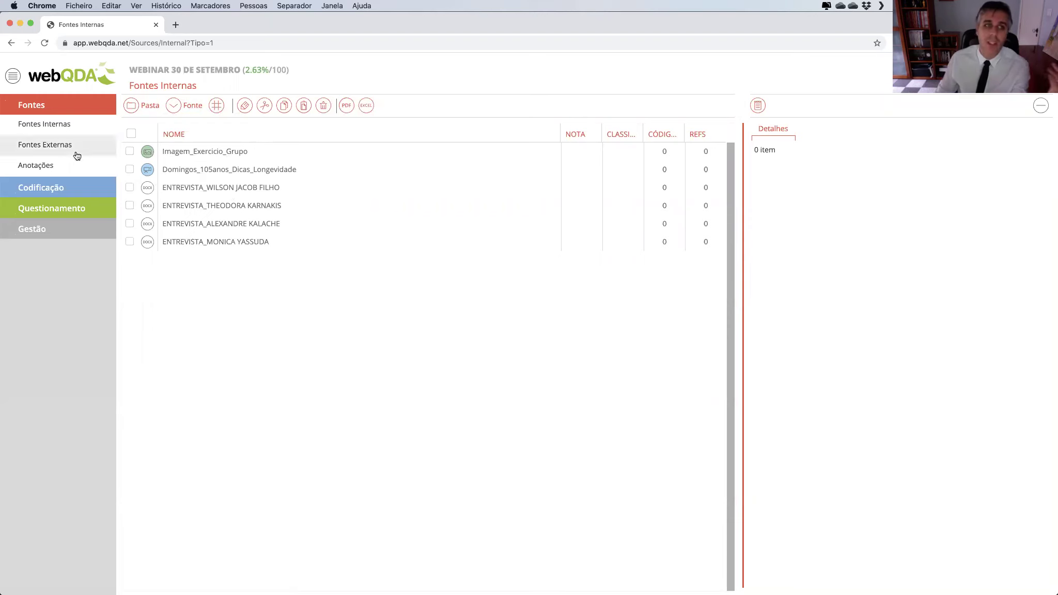
Go to Fontes Externas and look over the link types for external images, videos and audio without adding any
click(56, 147)
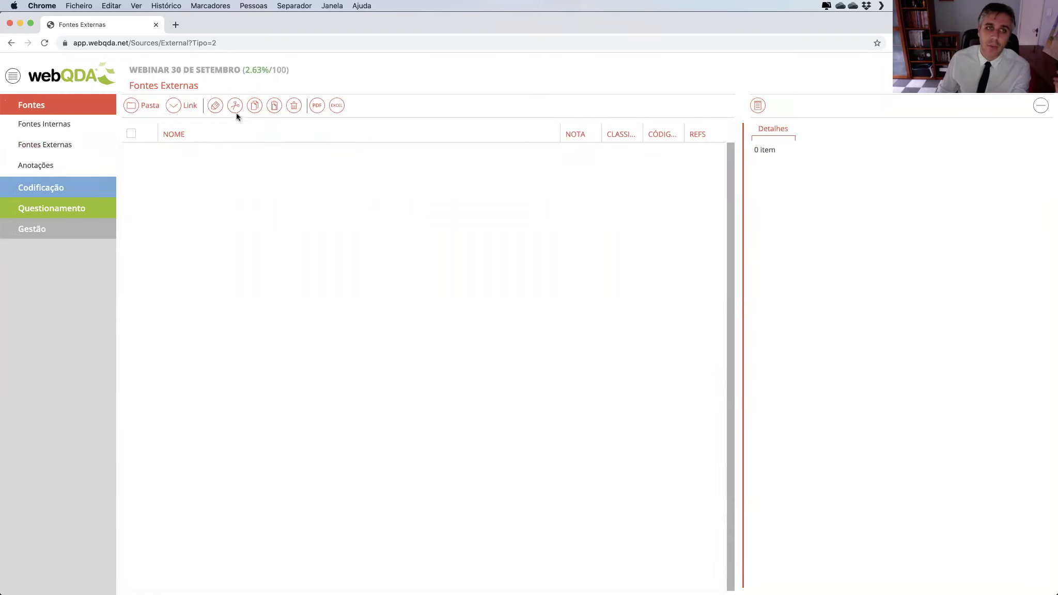
click(189, 105)
click(175, 107)
click(176, 107)
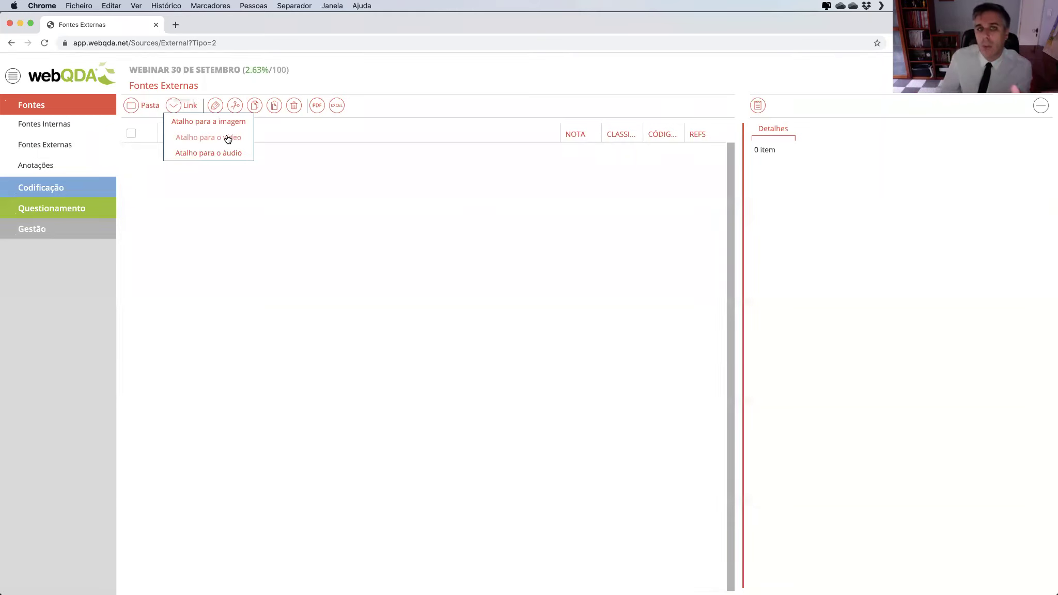
click(267, 209)
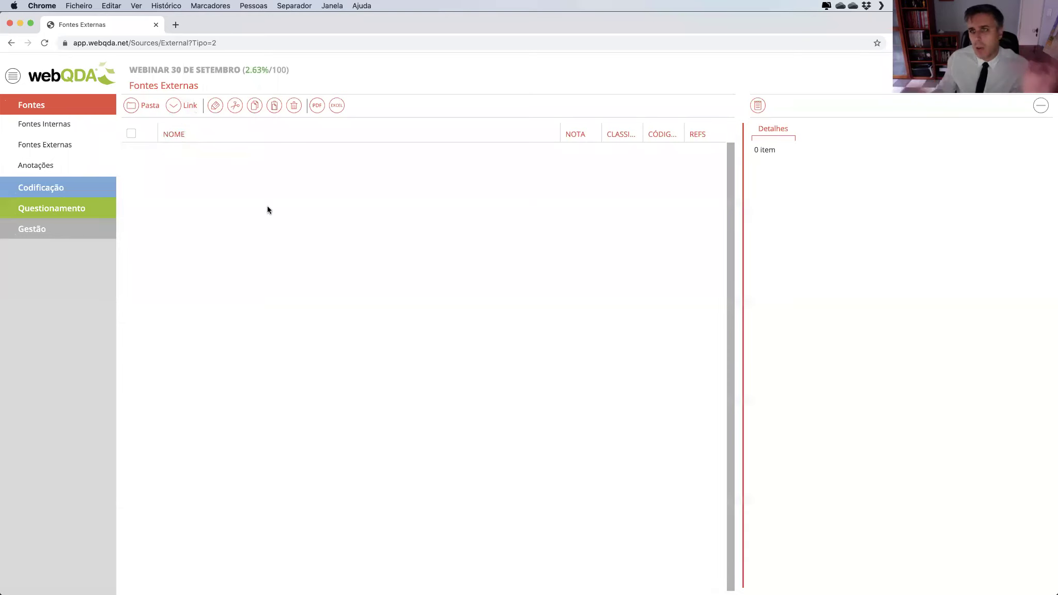
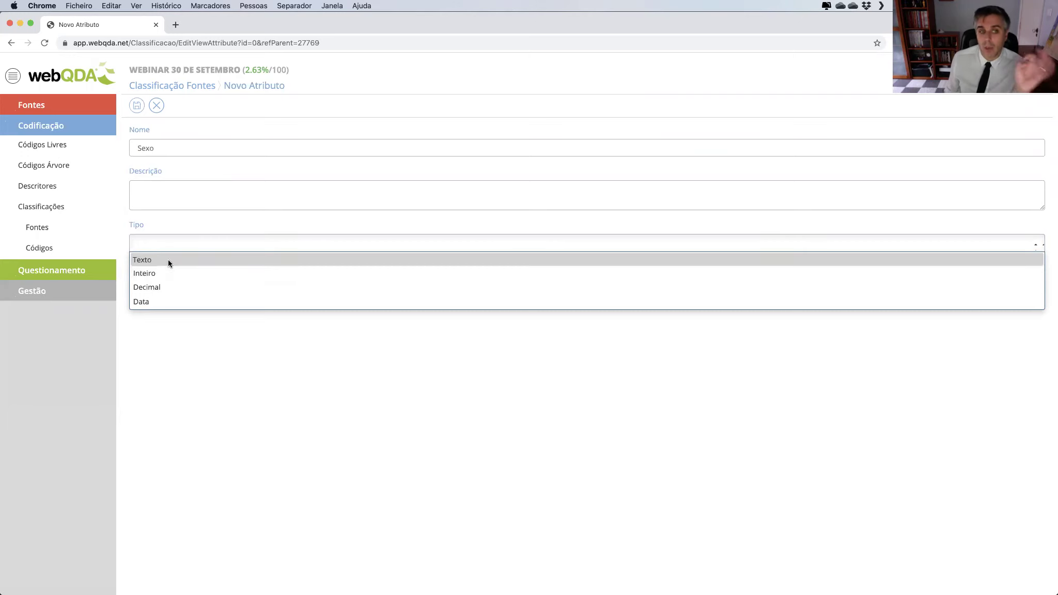
Set the type of the new Sexo attribute to Texto and add the value Masculino to its properties
click(168, 260)
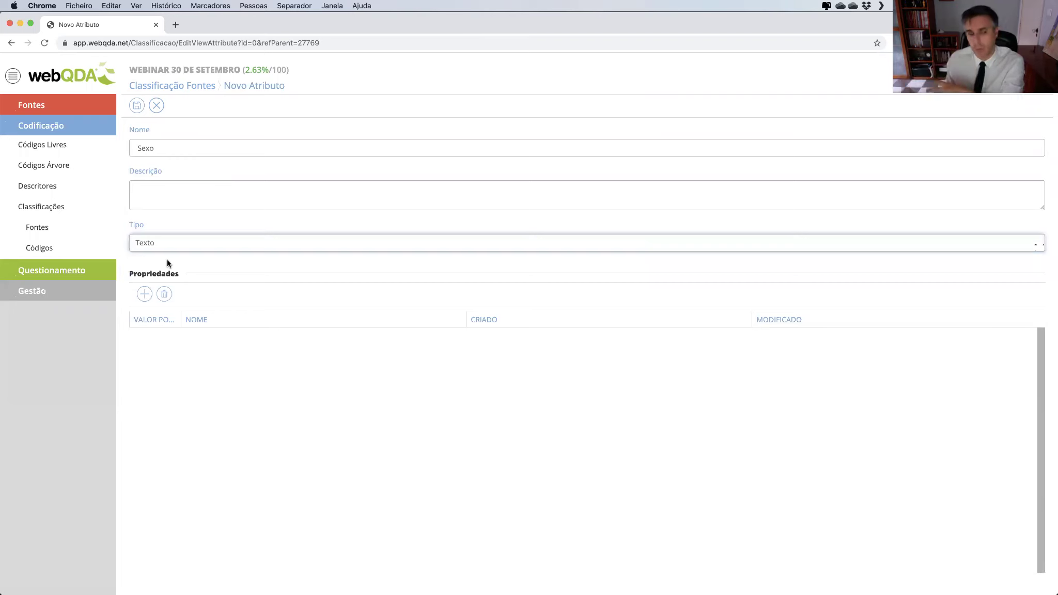
click(151, 293)
text(Masculino)
click(470, 350)
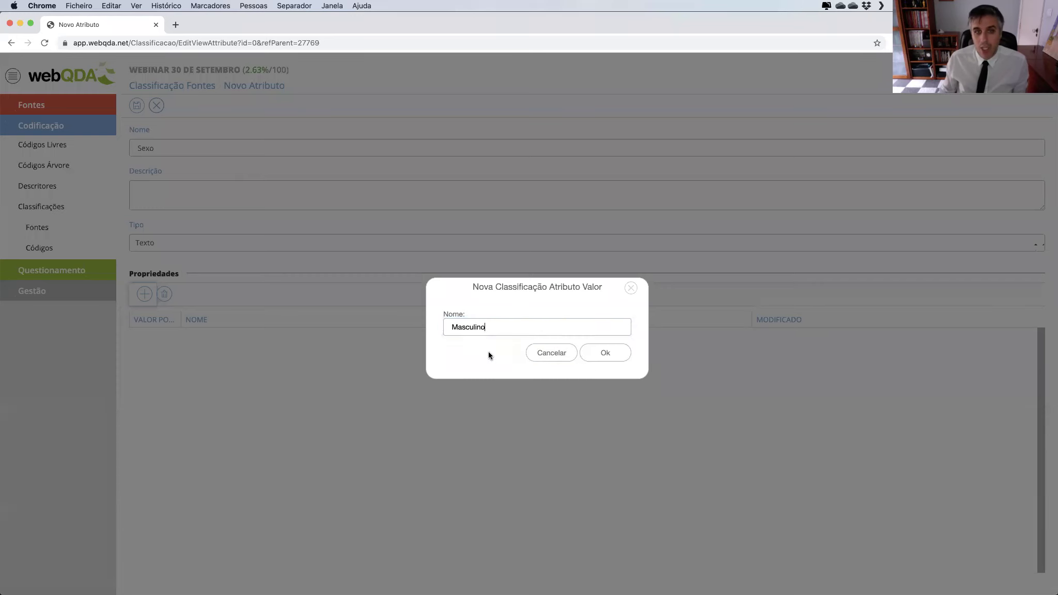
click(609, 355)
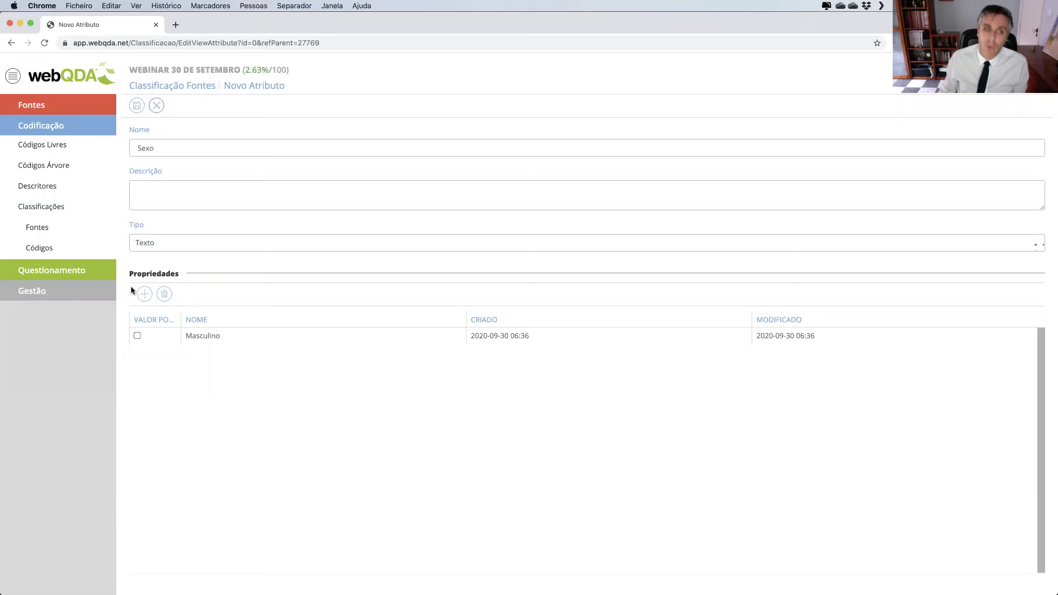
Add the value Feminino to the Sexo attribute and save the attribute in the source classification
click(147, 296)
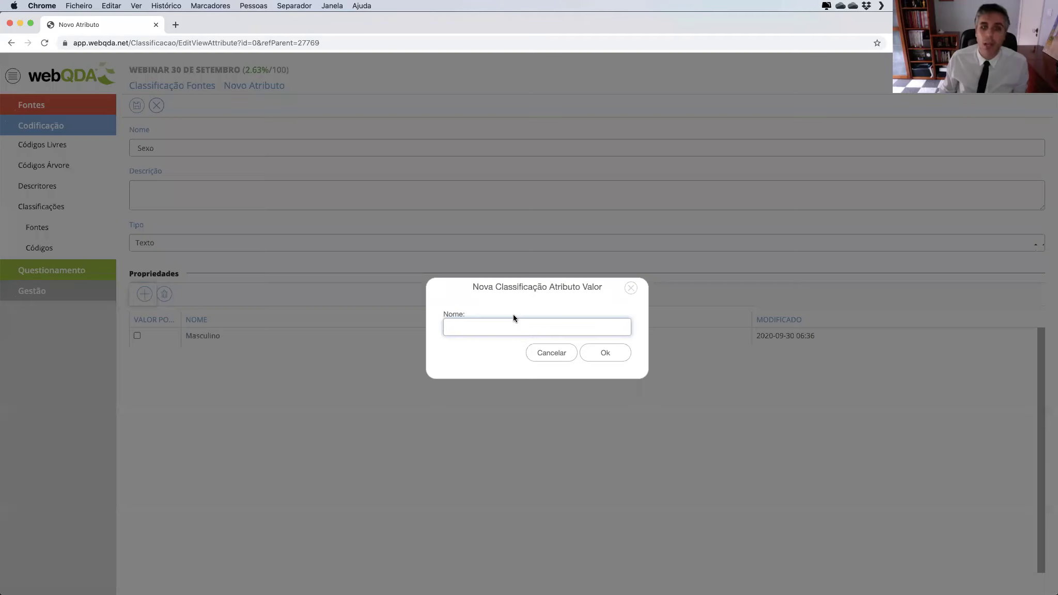
text(Femin)
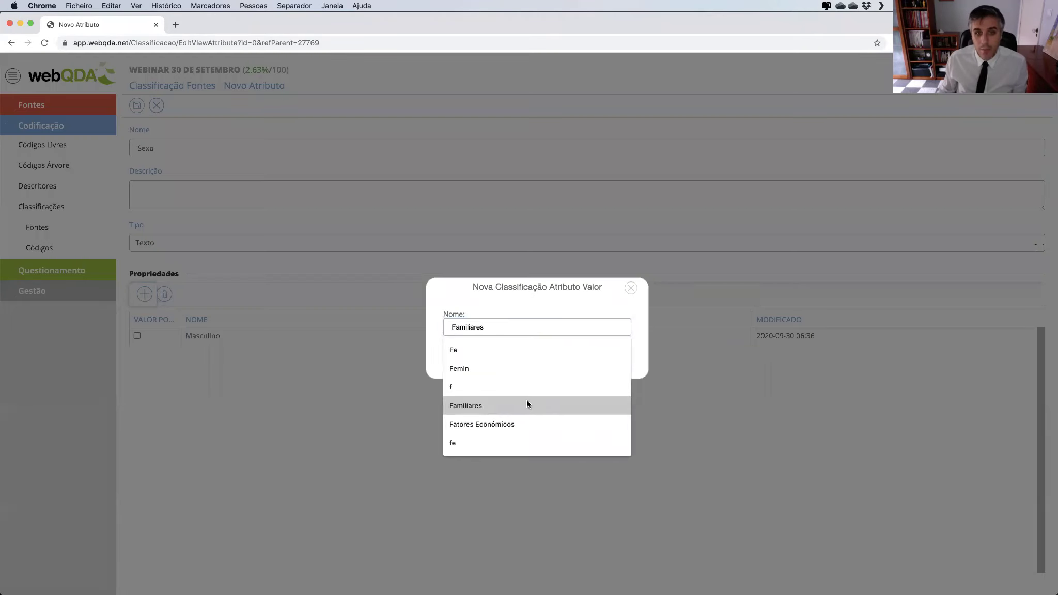
click(538, 370)
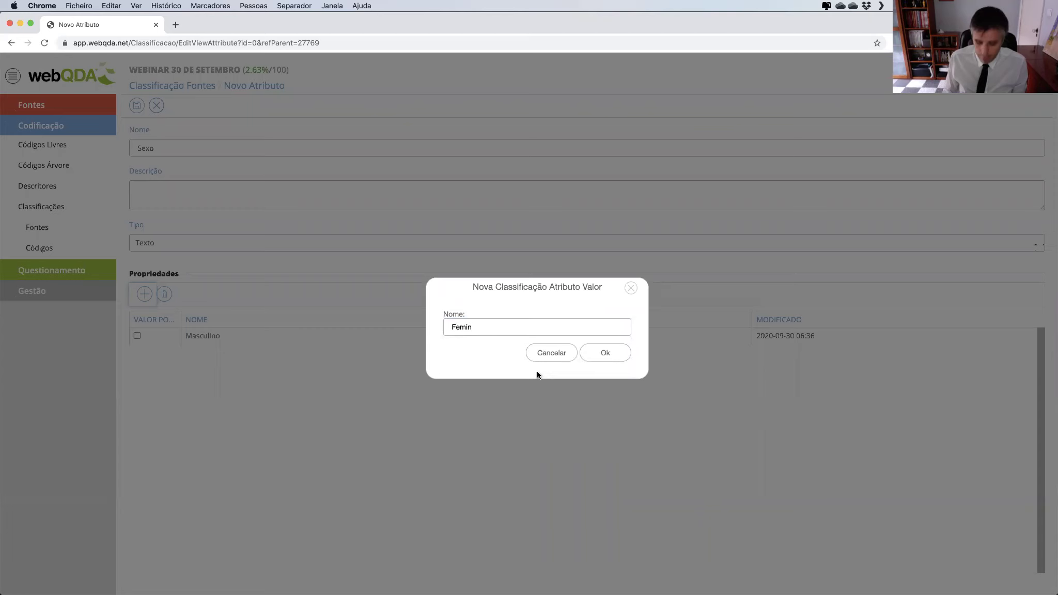
text(ino)
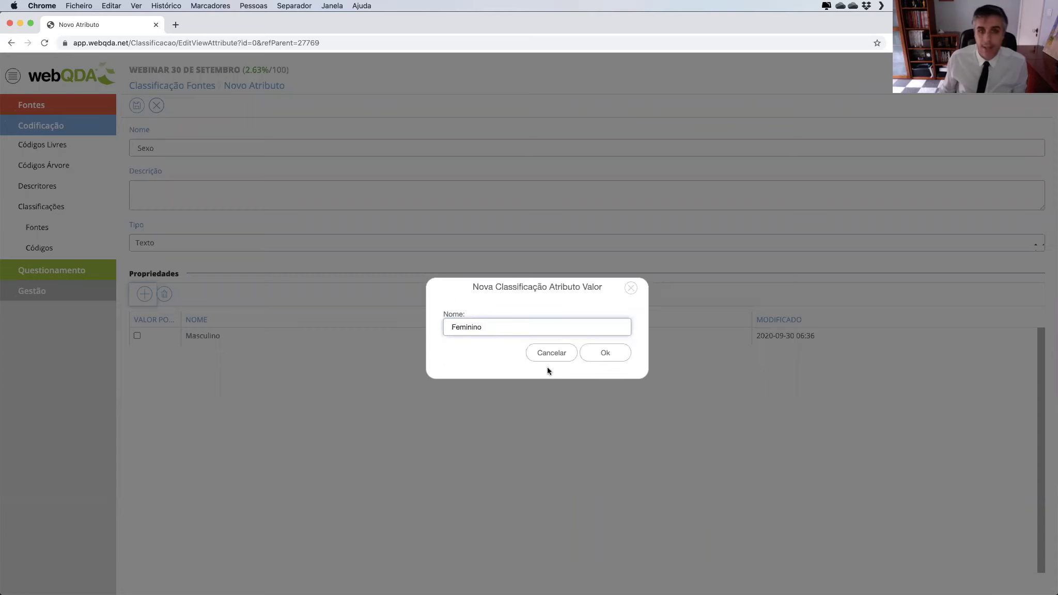
click(605, 353)
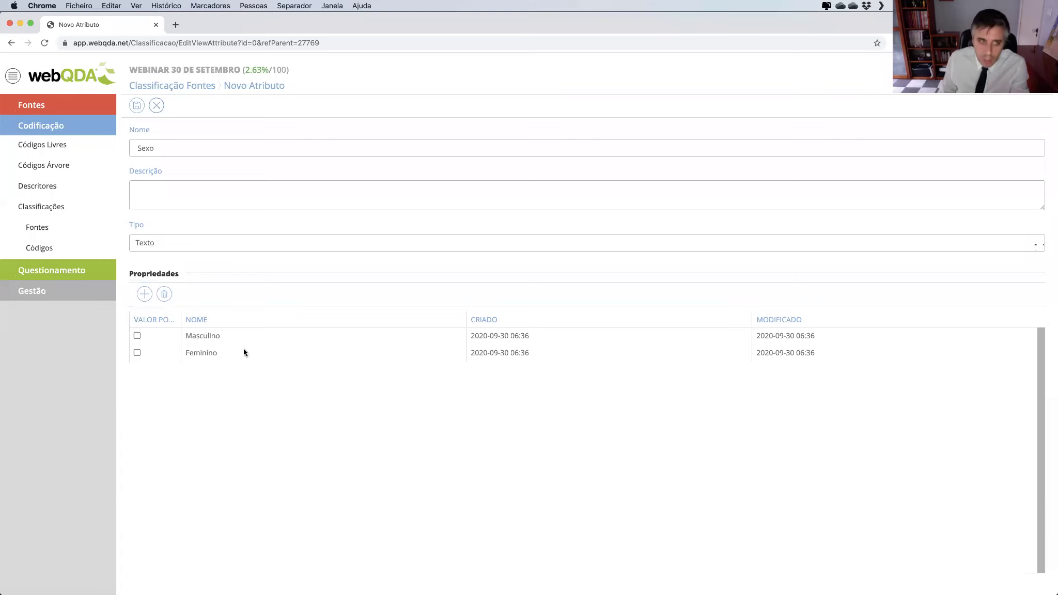
click(137, 109)
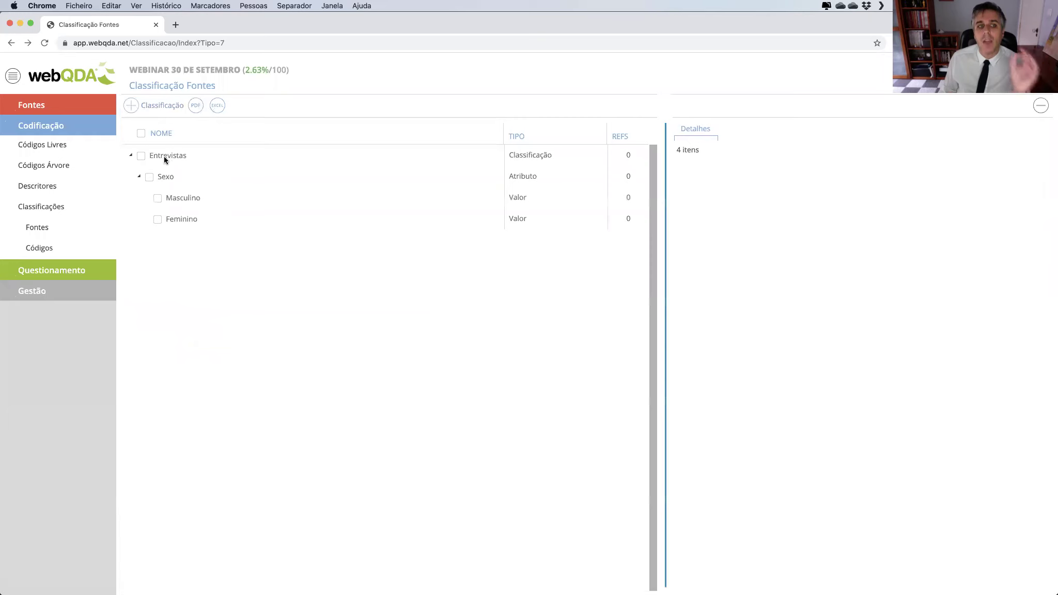
Add an attribute named Idade with type Inteiro to the Entrevistas source classification and save it
click(139, 176)
click(139, 177)
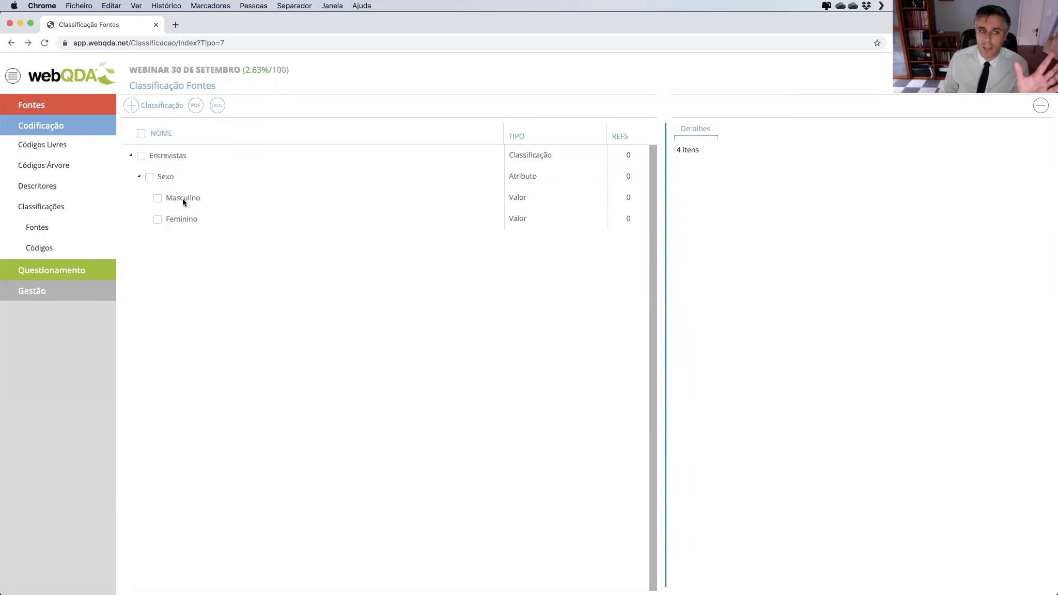
click(199, 156)
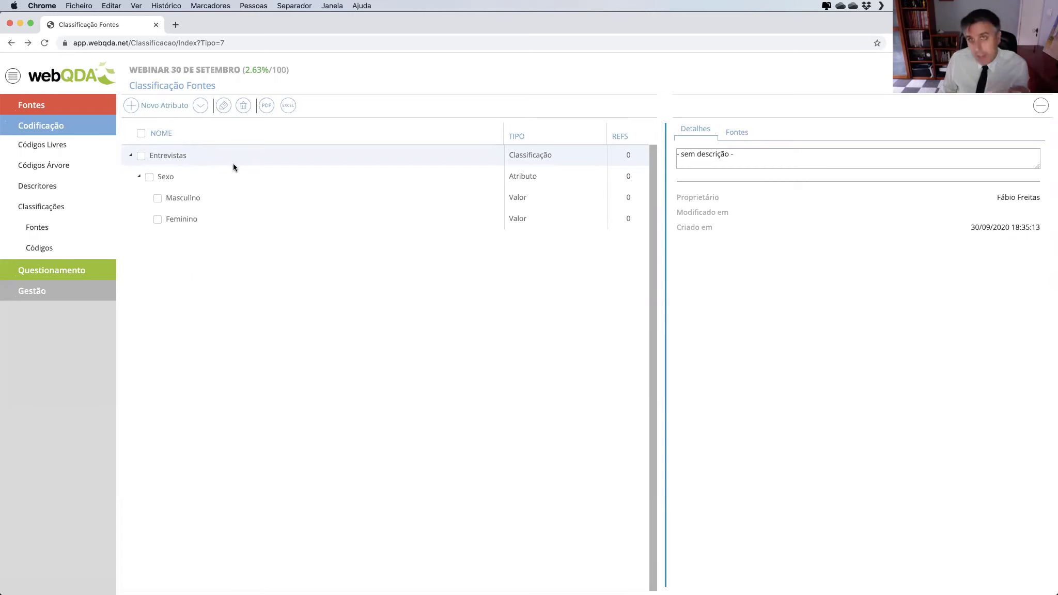
click(162, 107)
click(161, 149)
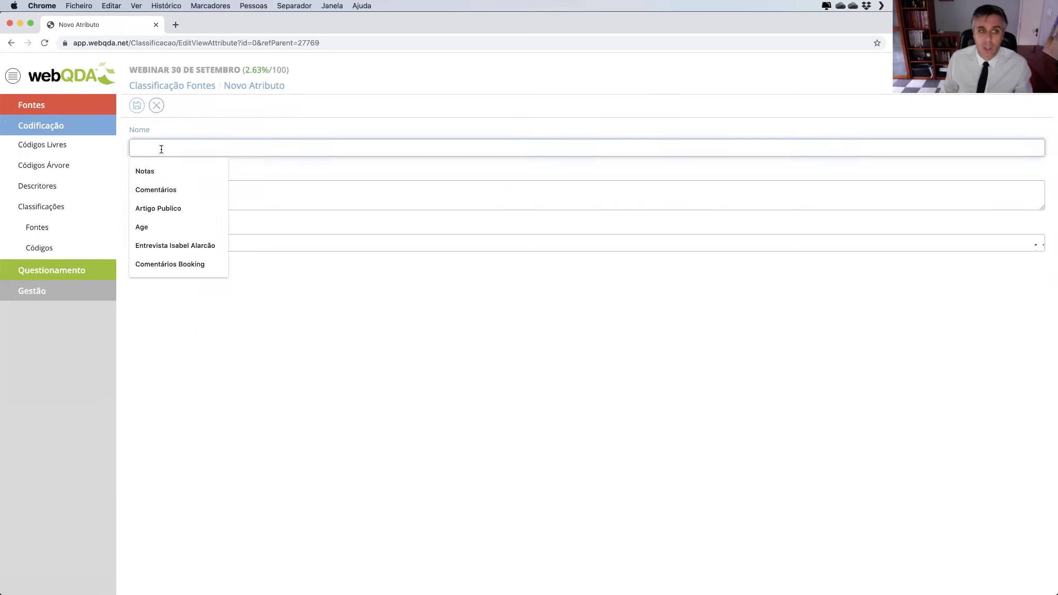
text(Idade)
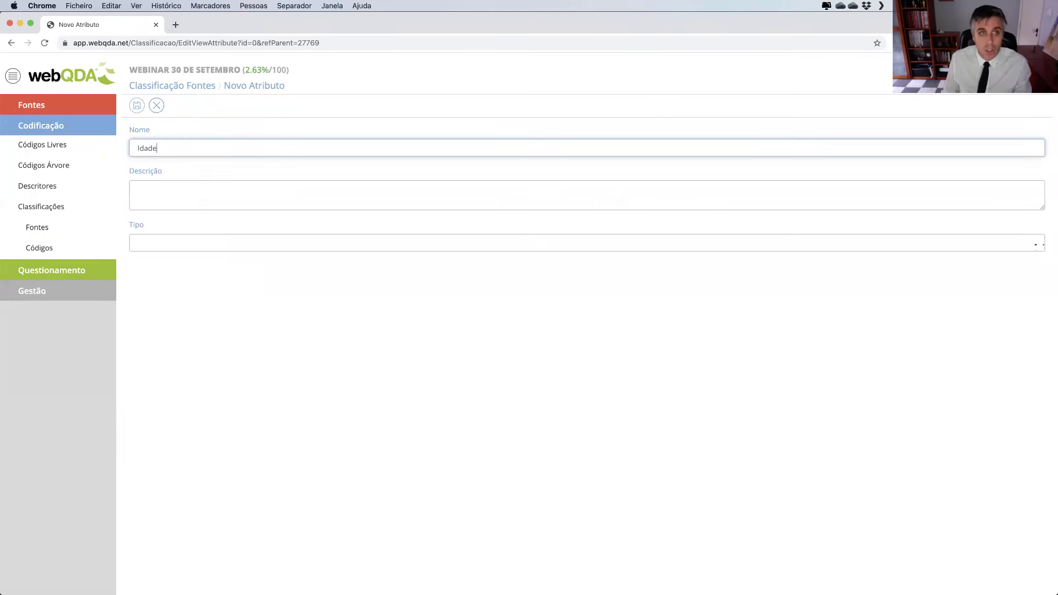
click(160, 246)
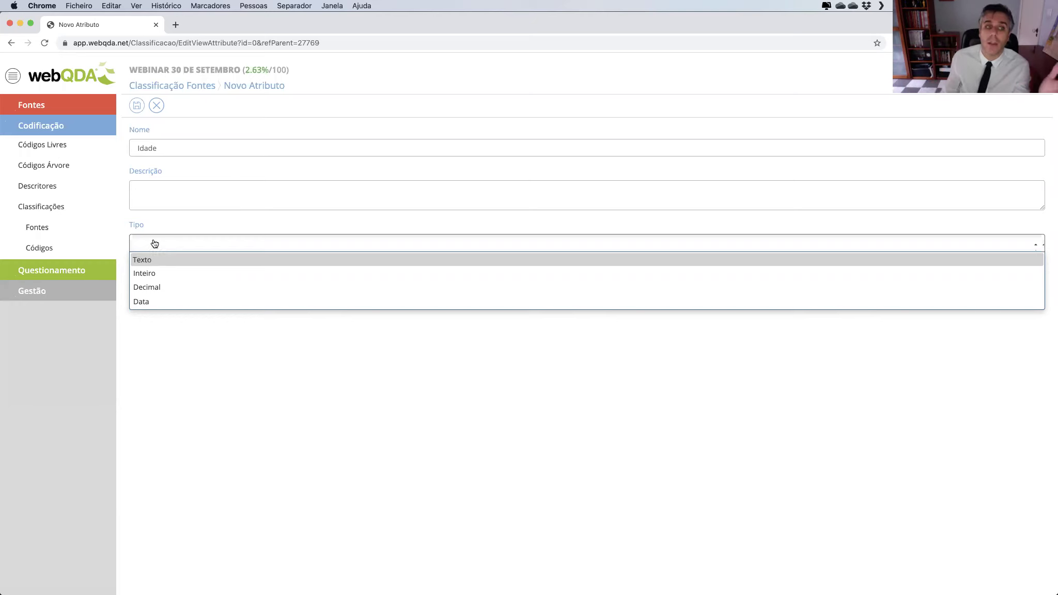
click(147, 274)
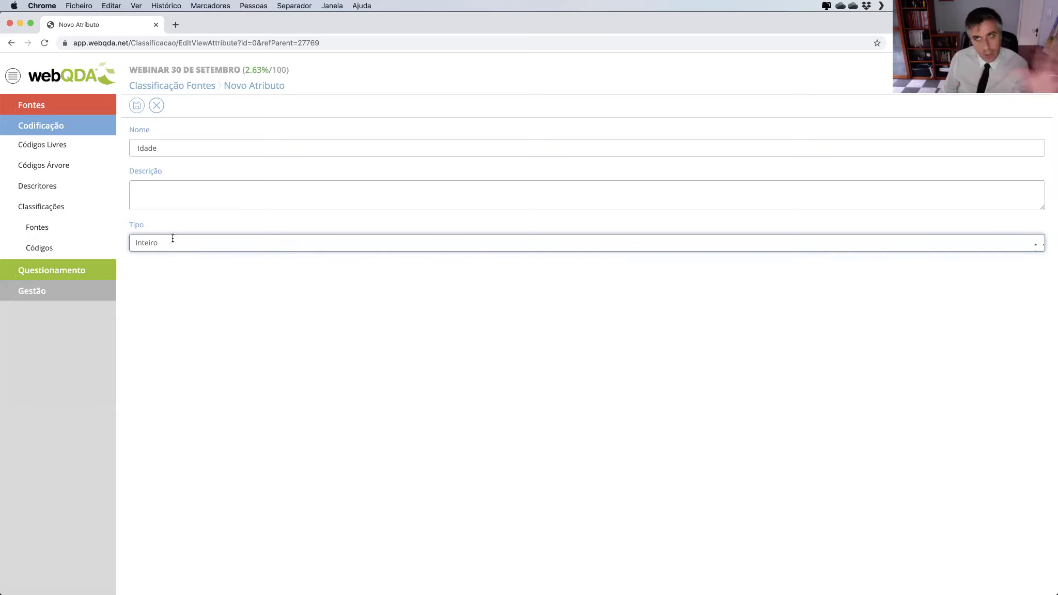
click(137, 106)
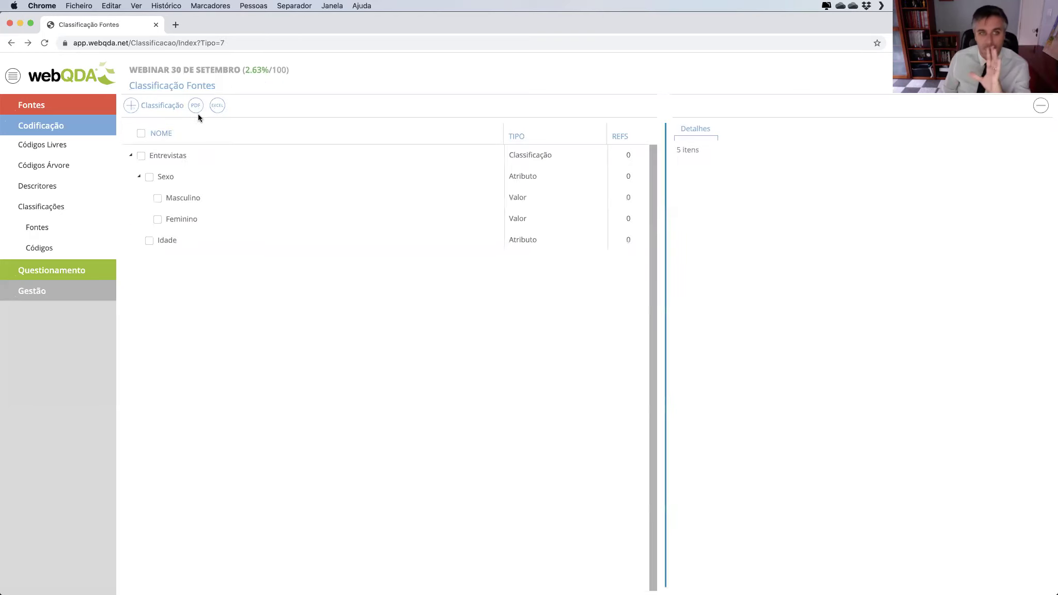
Create a new source classification named Nacionalidade
click(158, 106)
click(471, 300)
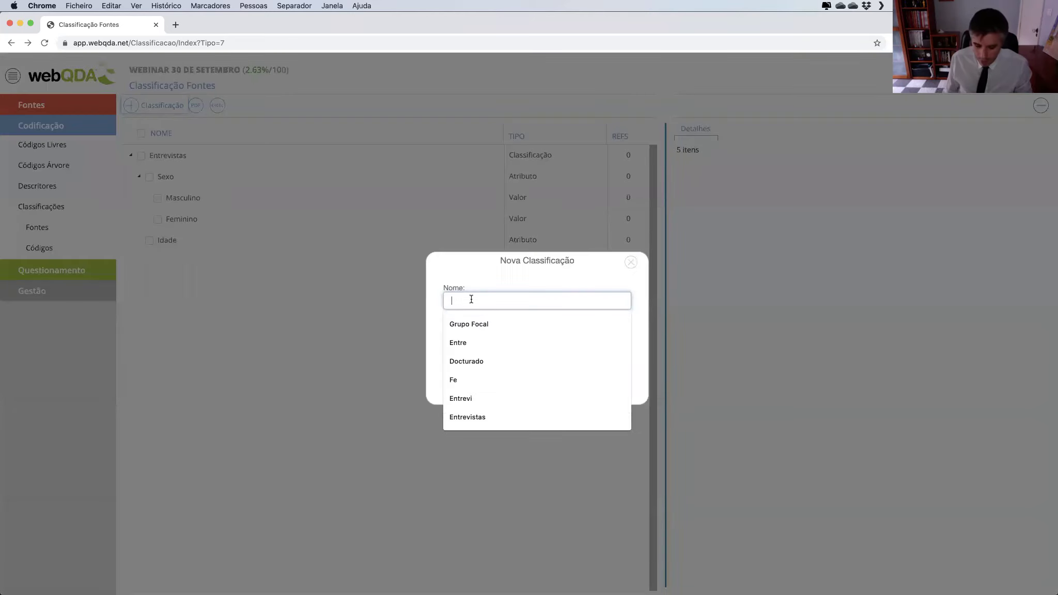
text(Na)
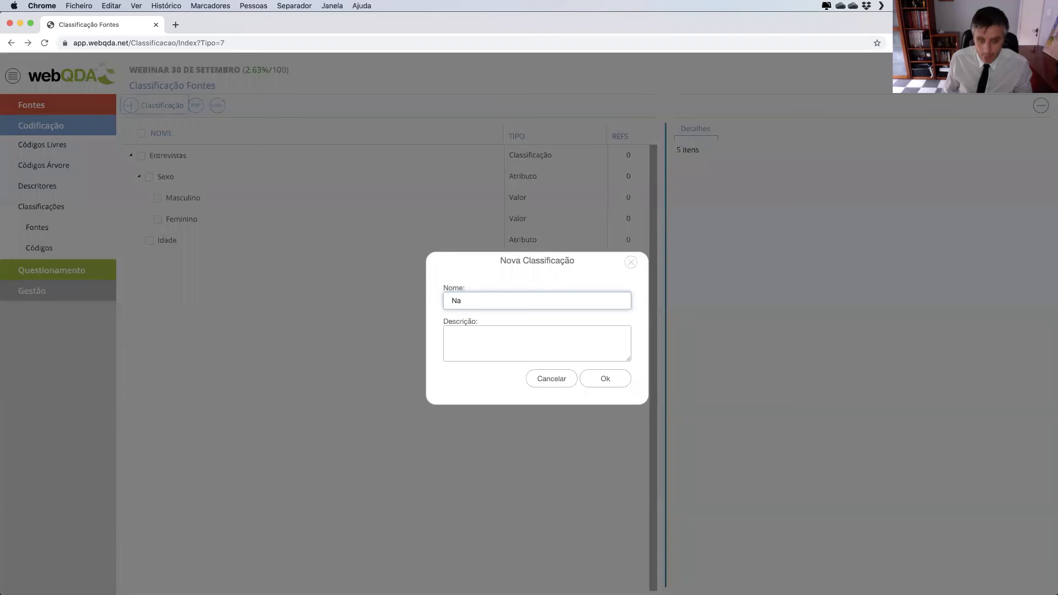
text(cionalidader)
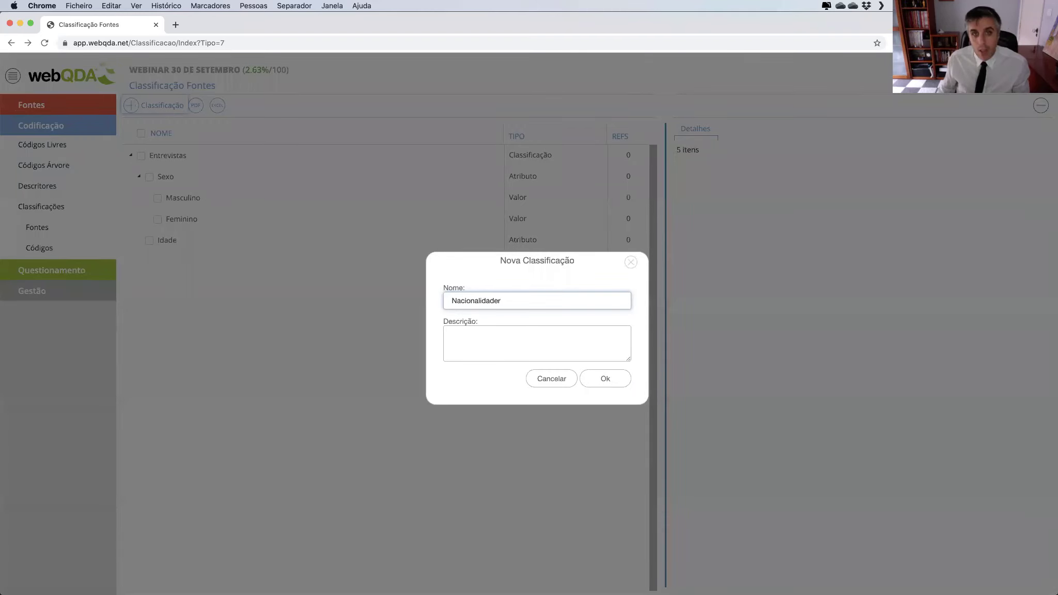
key(BackSpace)
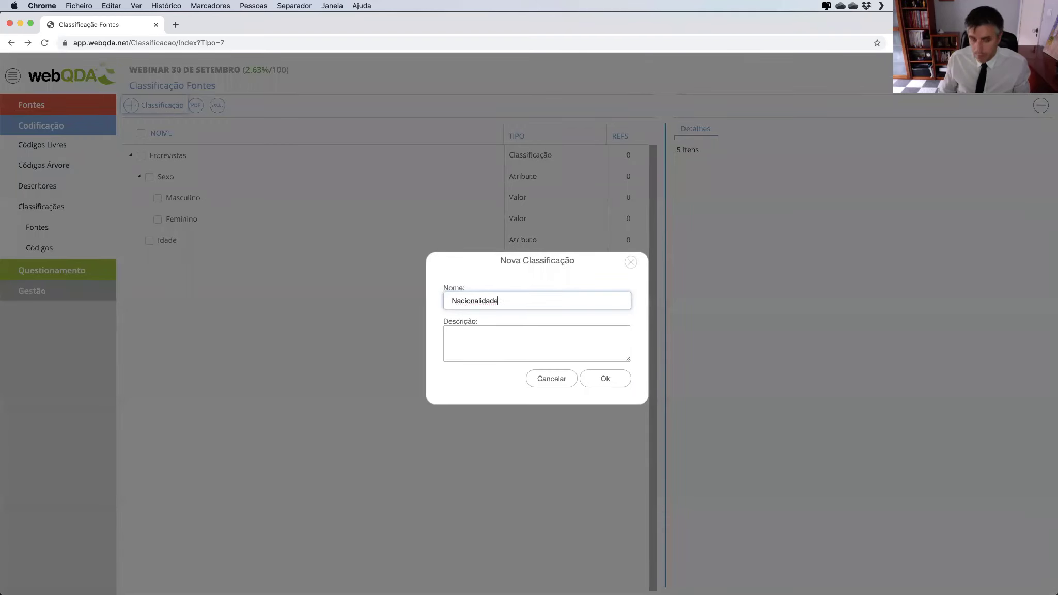
click(622, 387)
Delete the Nacionalidade classification from the source classifications
click(197, 260)
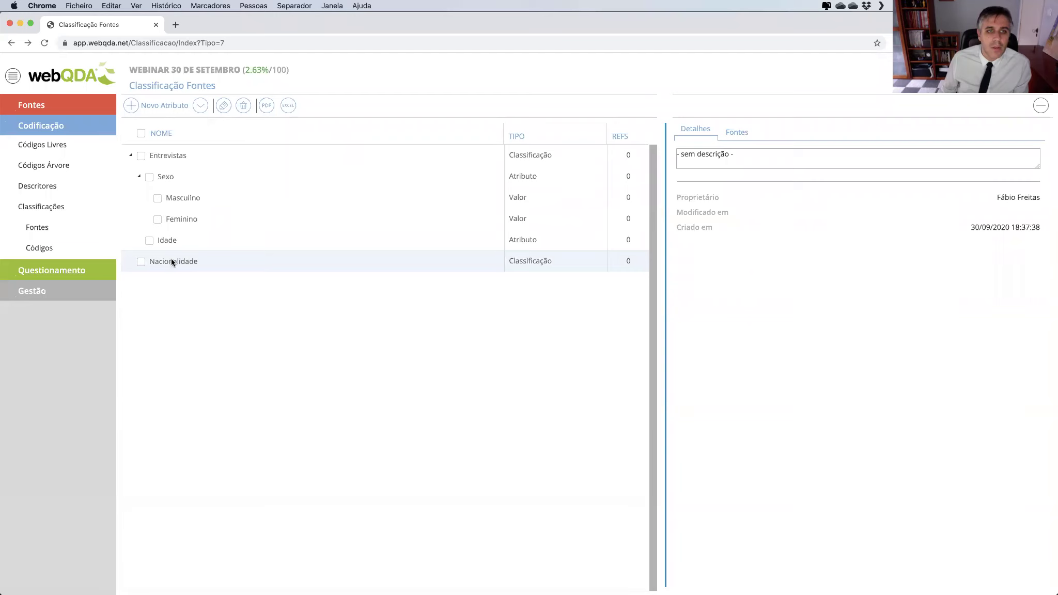
click(141, 261)
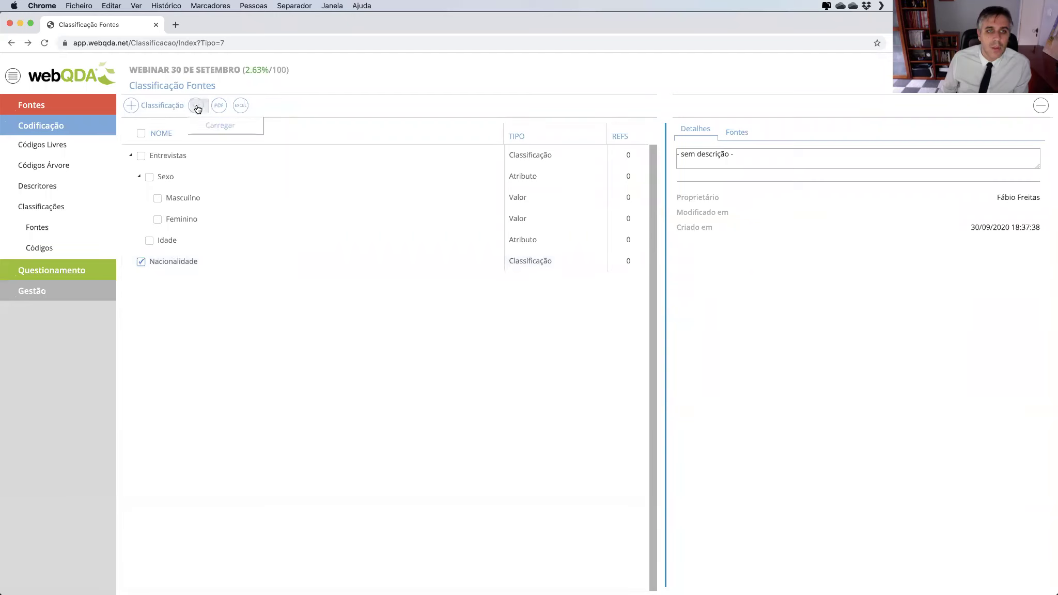
click(141, 261)
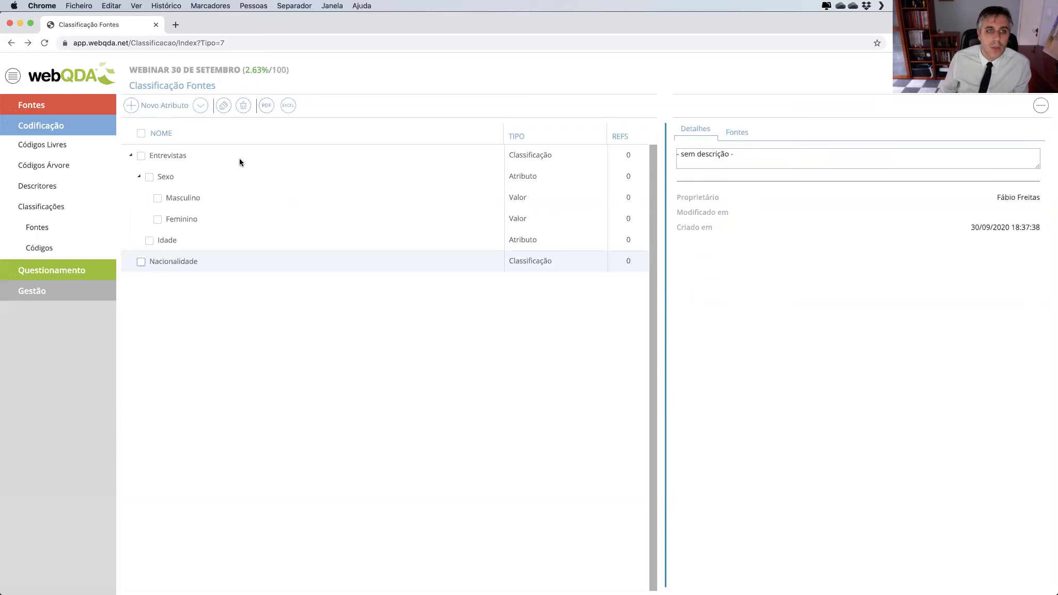
click(243, 106)
click(610, 346)
Start a new attribute in the Entrevistas classification, naming it Nacionalidade and setting its type to Texto
click(170, 155)
click(160, 106)
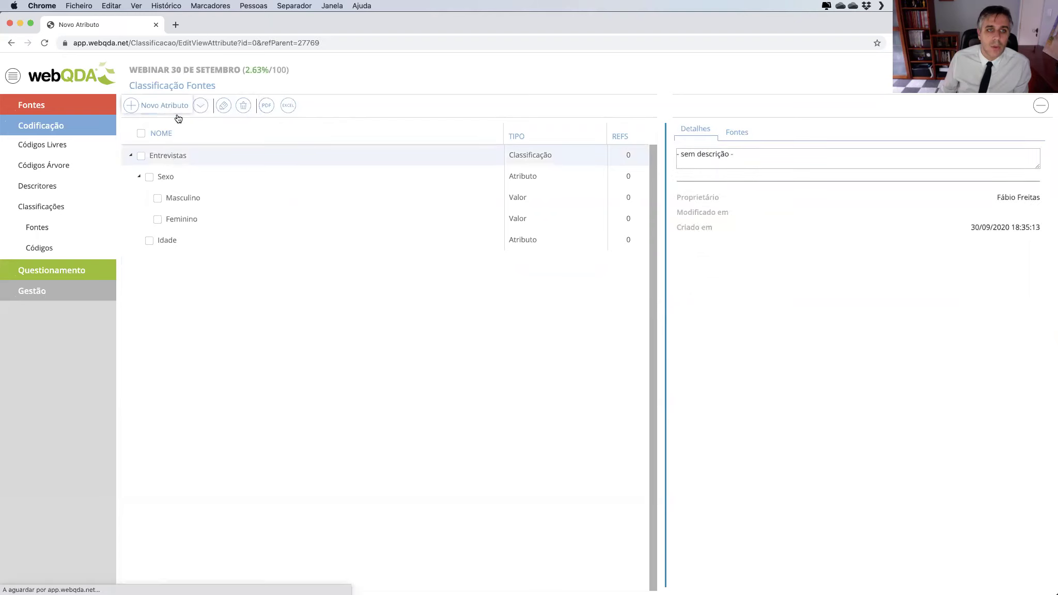
click(151, 147)
text(N)
text(cionalidade)
click(140, 148)
text(a)
click(158, 243)
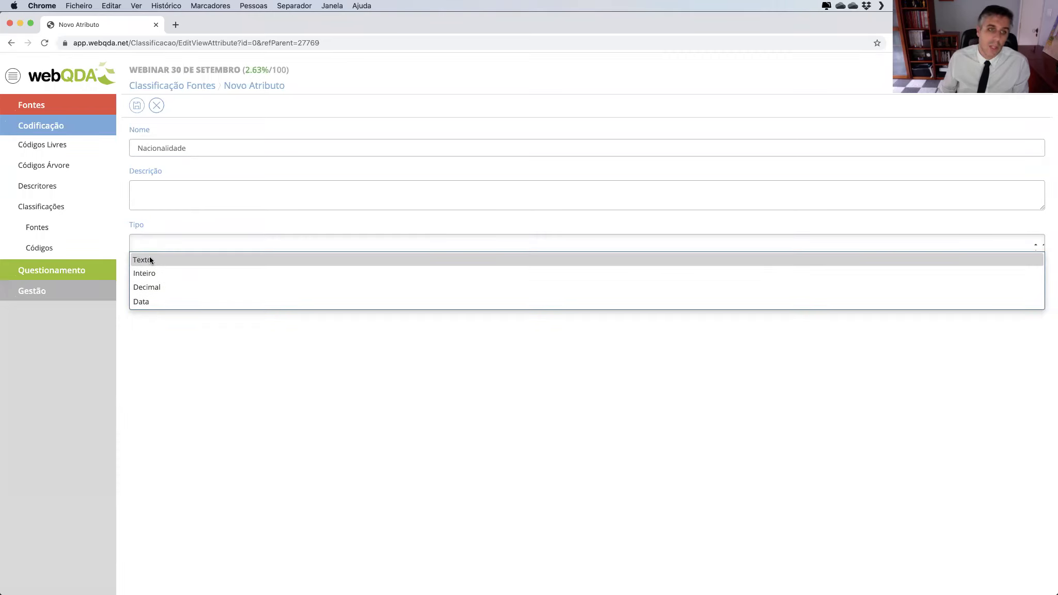
click(150, 257)
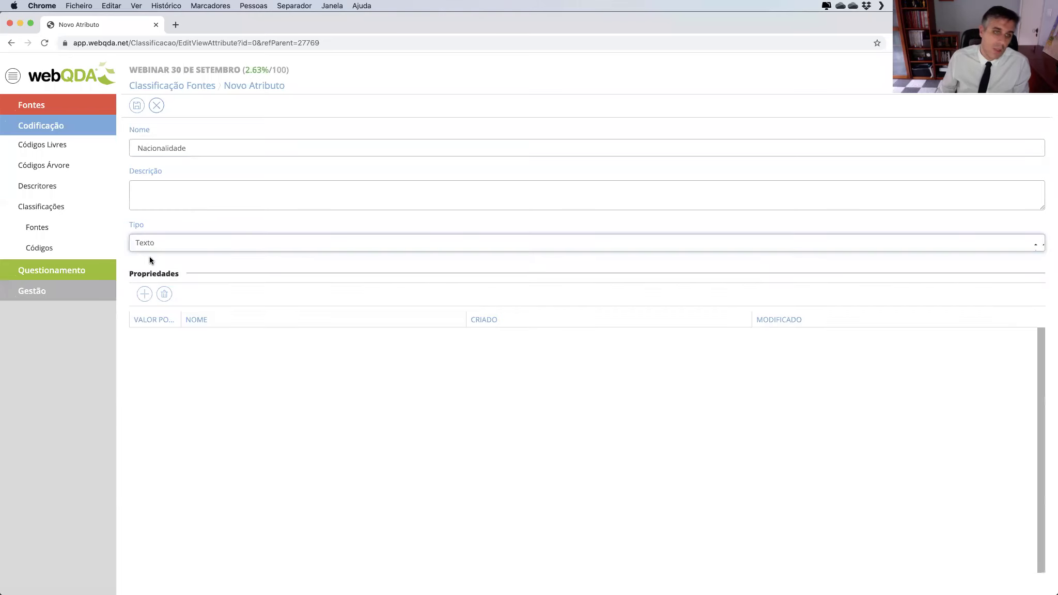
Add the values PT and BR to the Nacionalidade attribute's properties and save the attribute
click(143, 294)
text(PT)
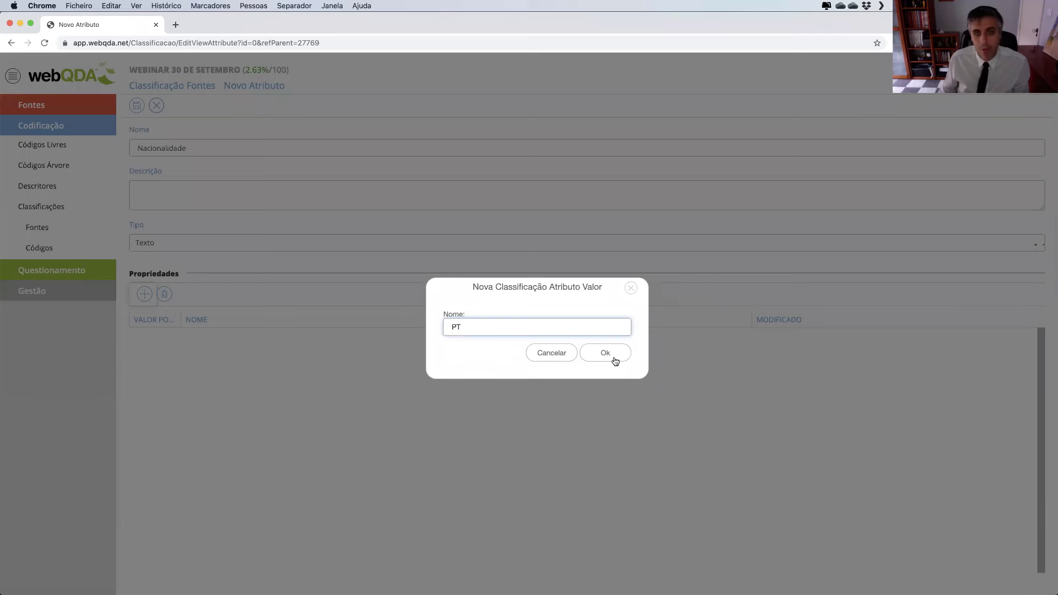
click(615, 360)
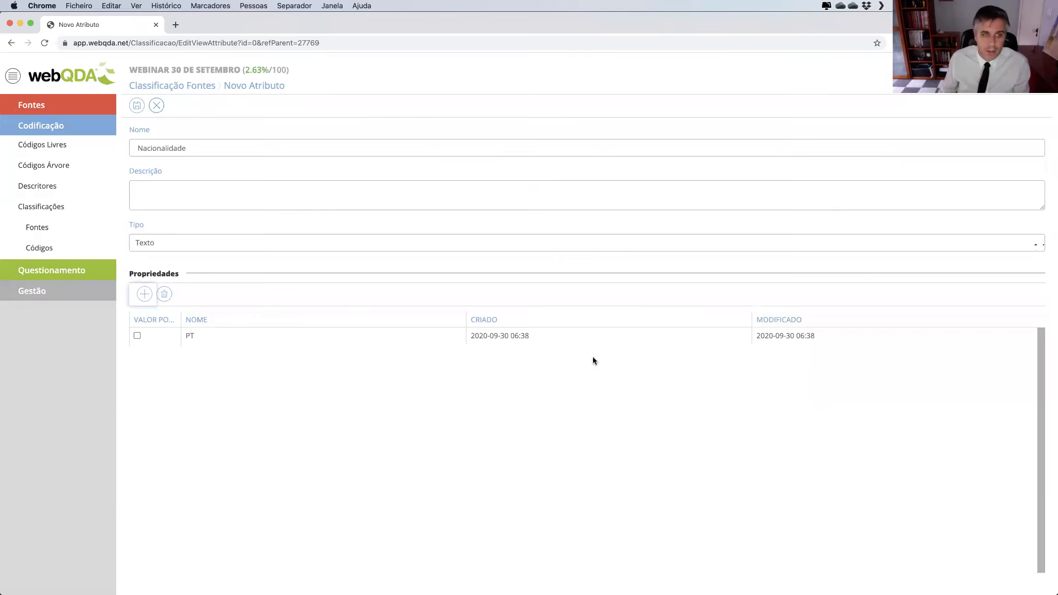
click(144, 295)
text(BR)
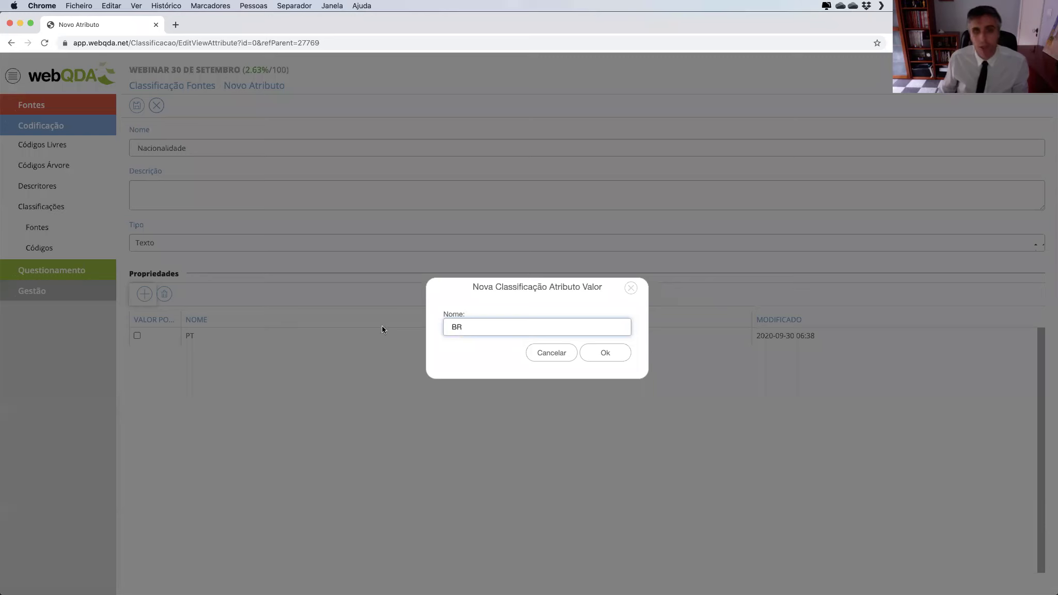
click(594, 354)
click(137, 106)
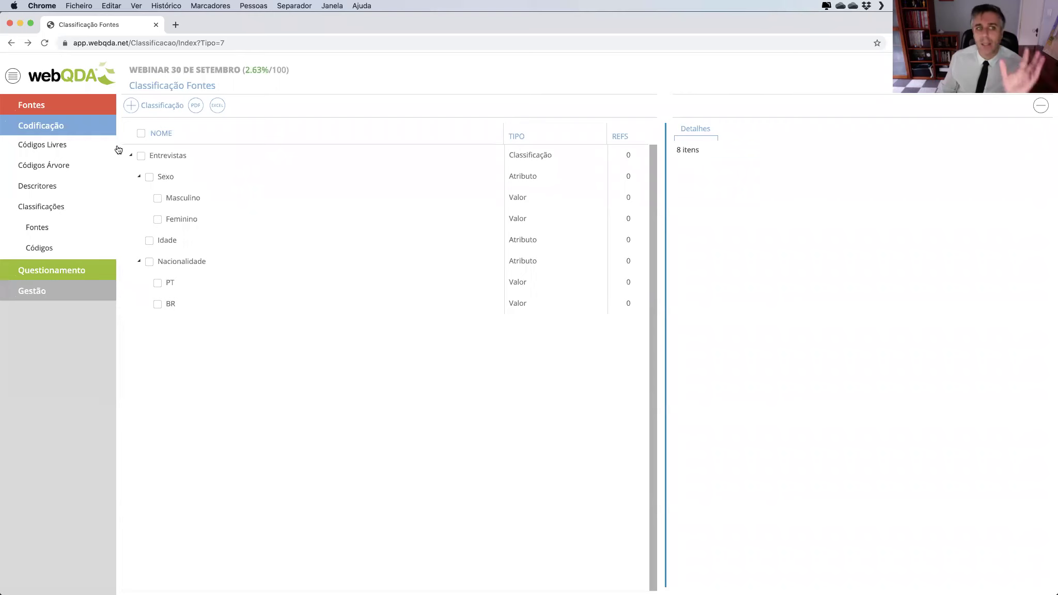
Go to Fontes Internas and choose the Entrevistas classification for the first interview document in the list
click(33, 105)
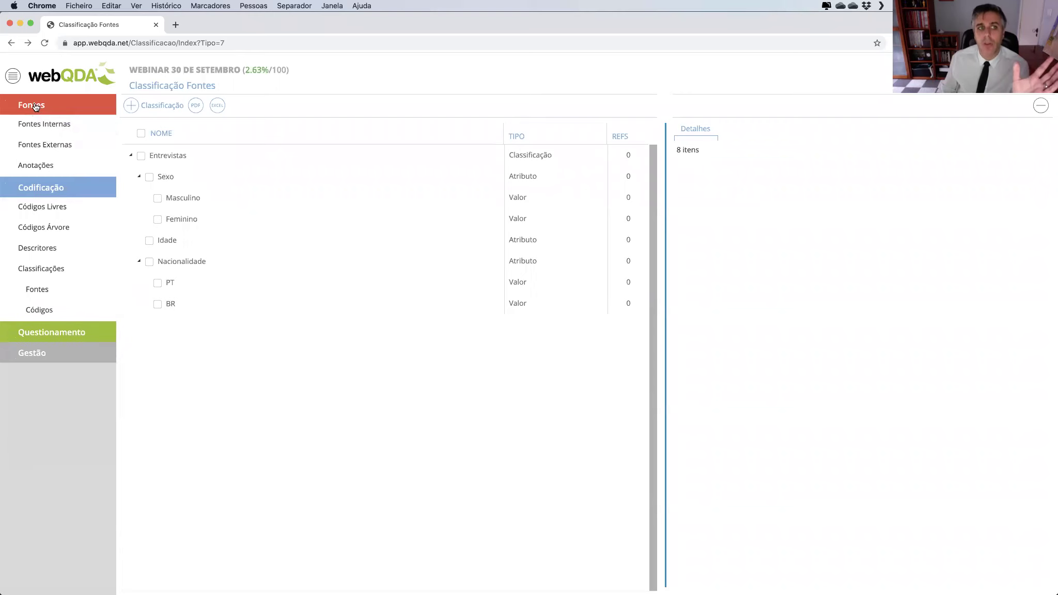
click(75, 187)
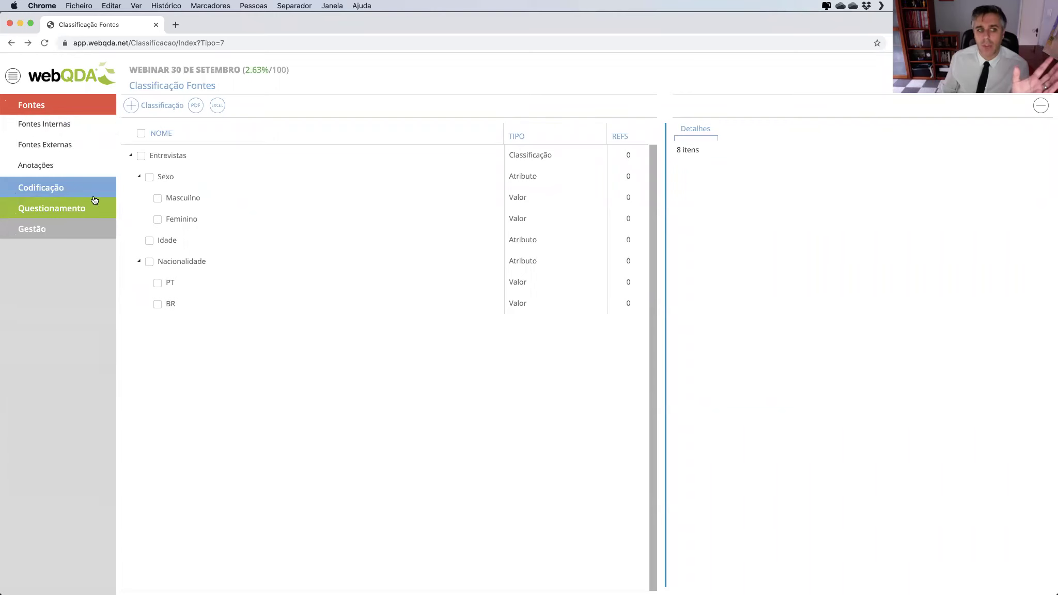
click(42, 125)
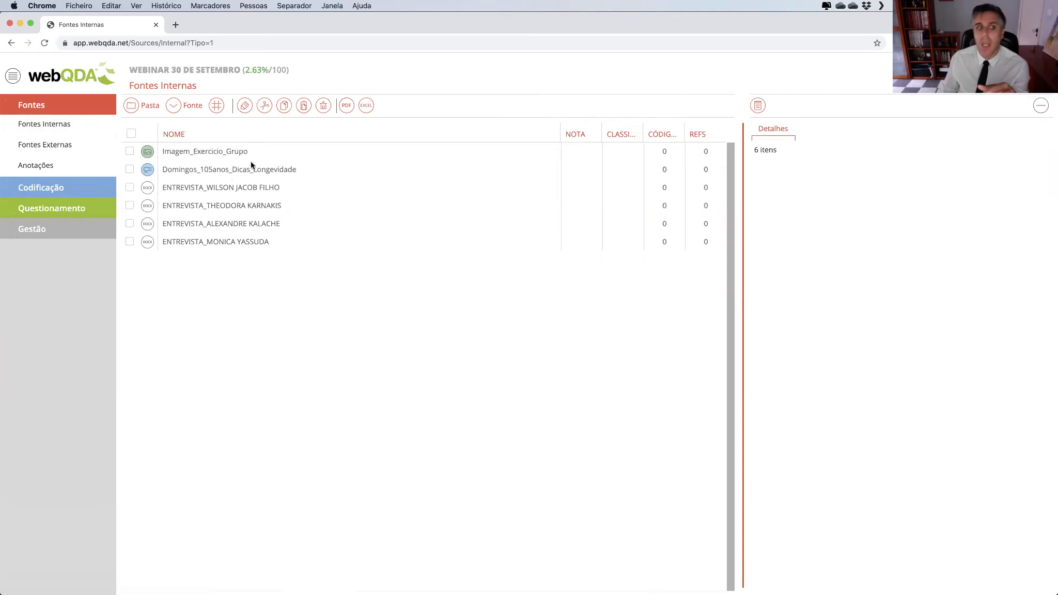
click(191, 186)
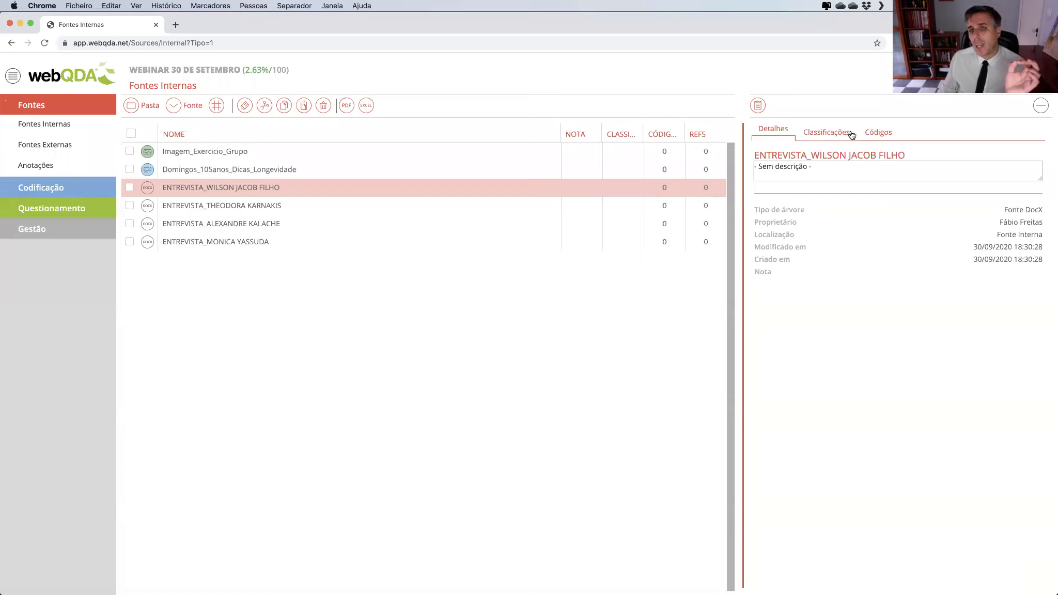
click(826, 135)
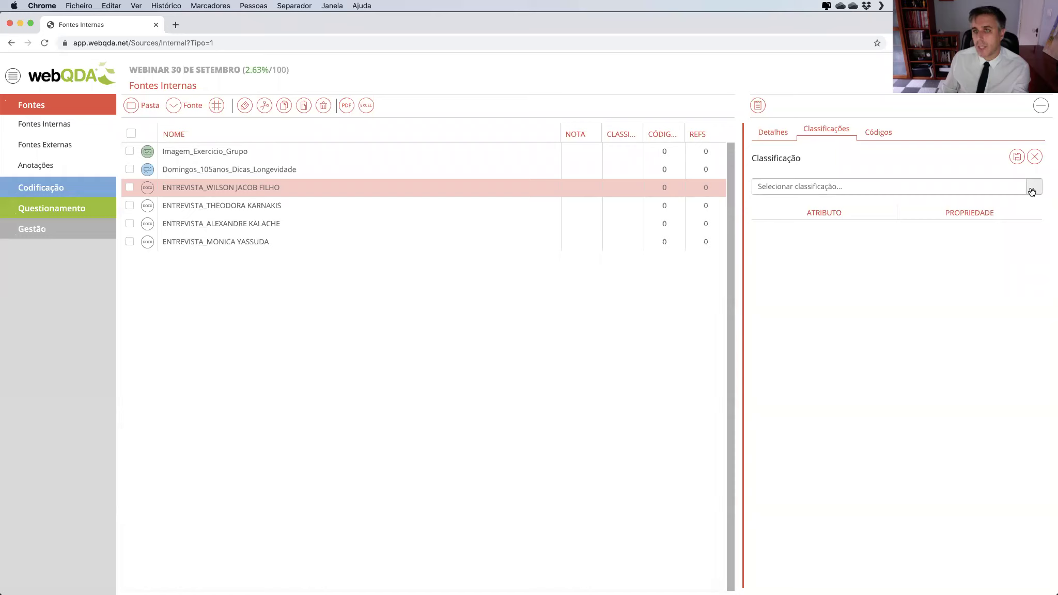
click(1030, 189)
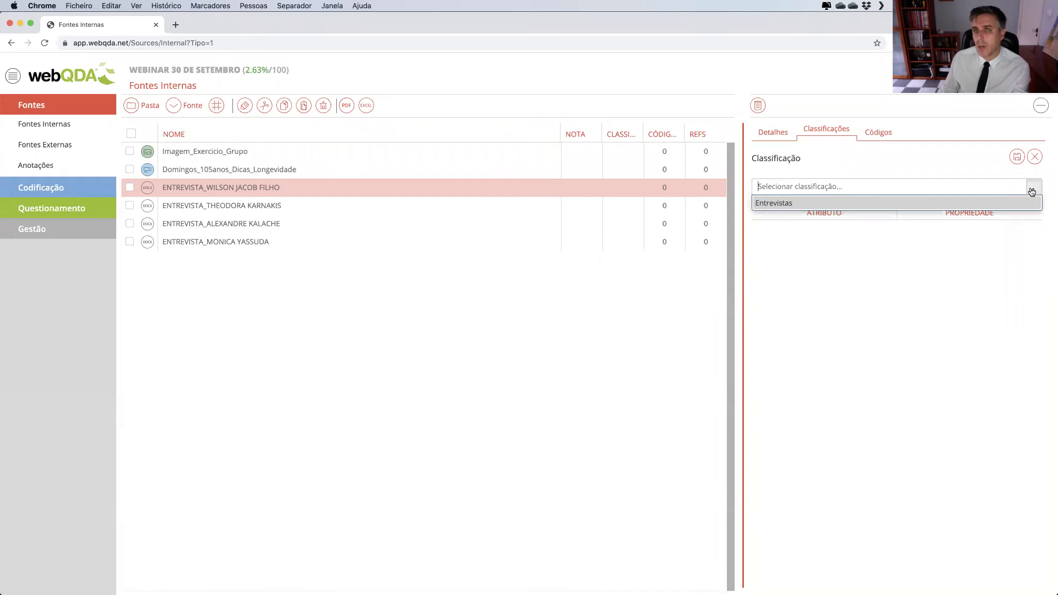
click(761, 203)
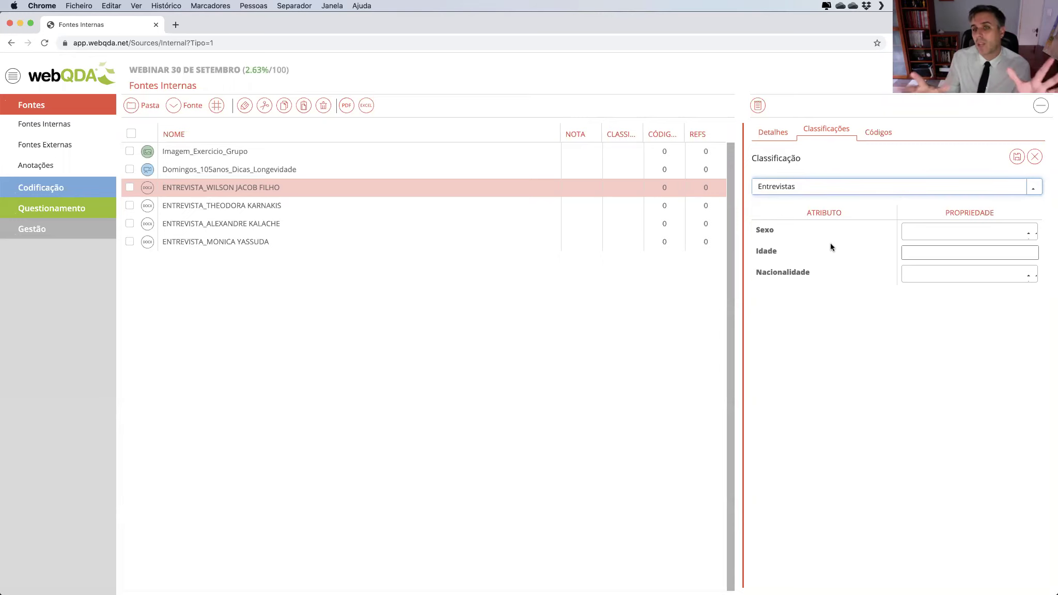
Set the interview's Sexo to Masculino, Idade to 78 and Nacionalidade to BR, and save its classification
click(1016, 233)
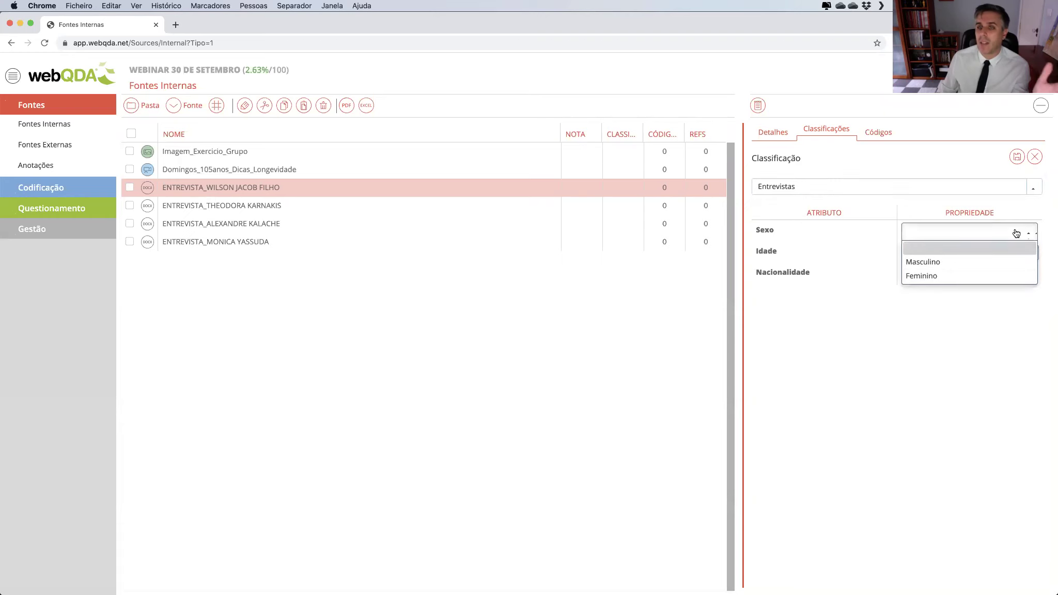
click(956, 263)
click(991, 252)
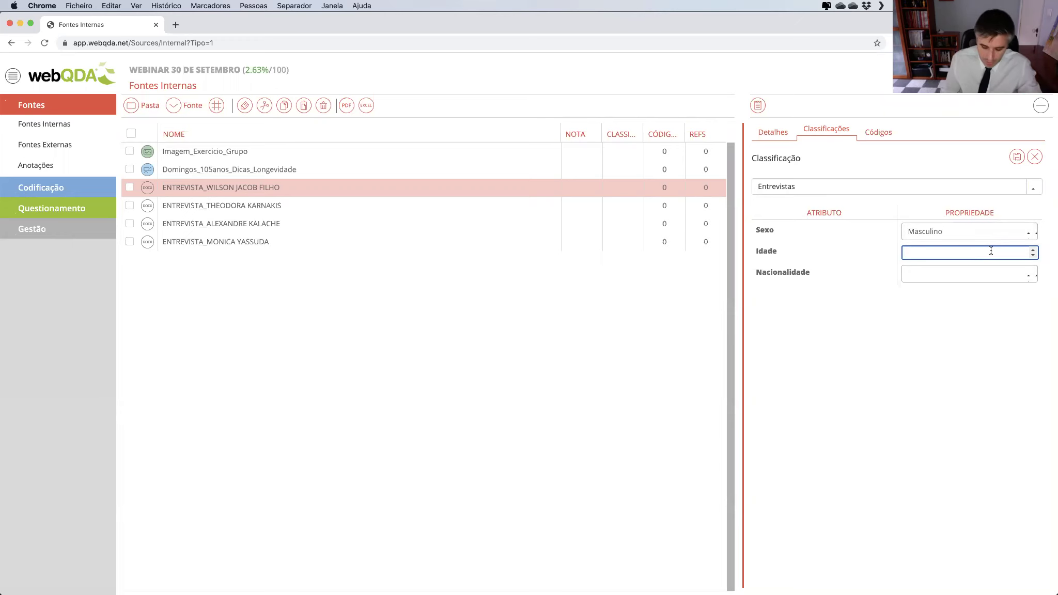
text(78)
click(996, 274)
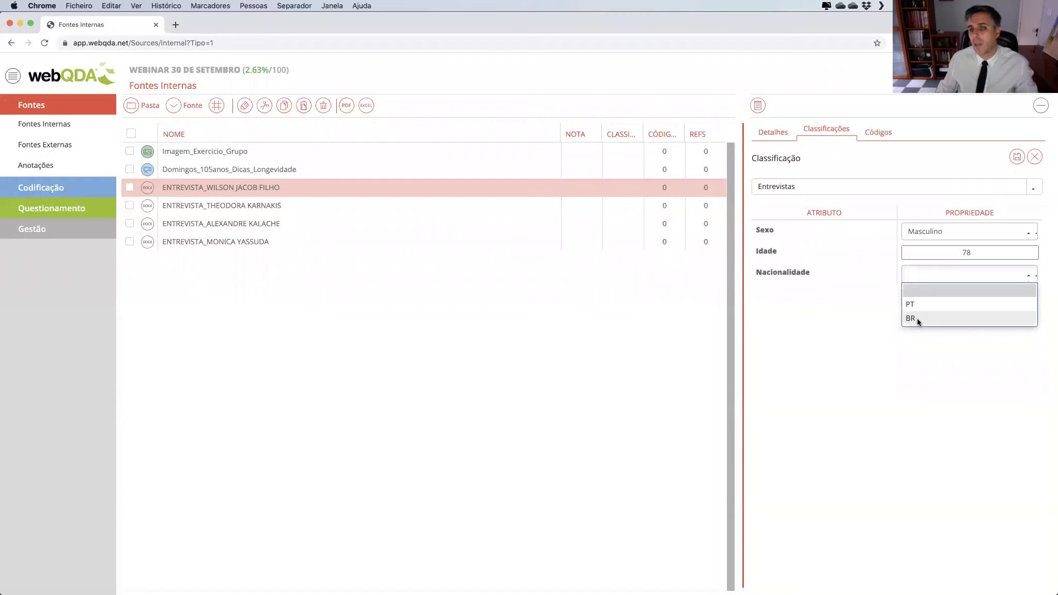
click(912, 319)
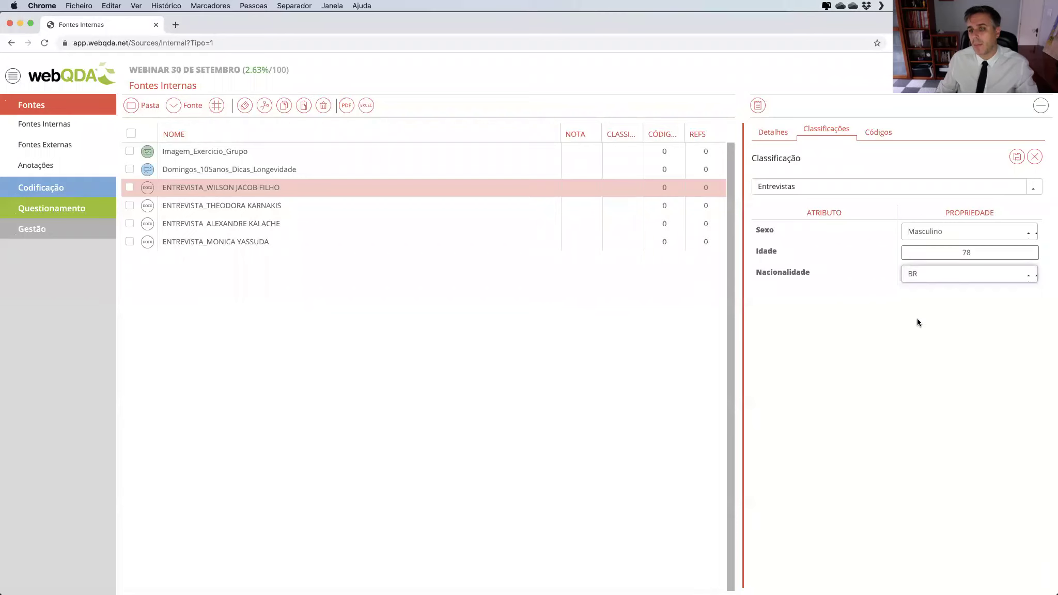
click(1017, 158)
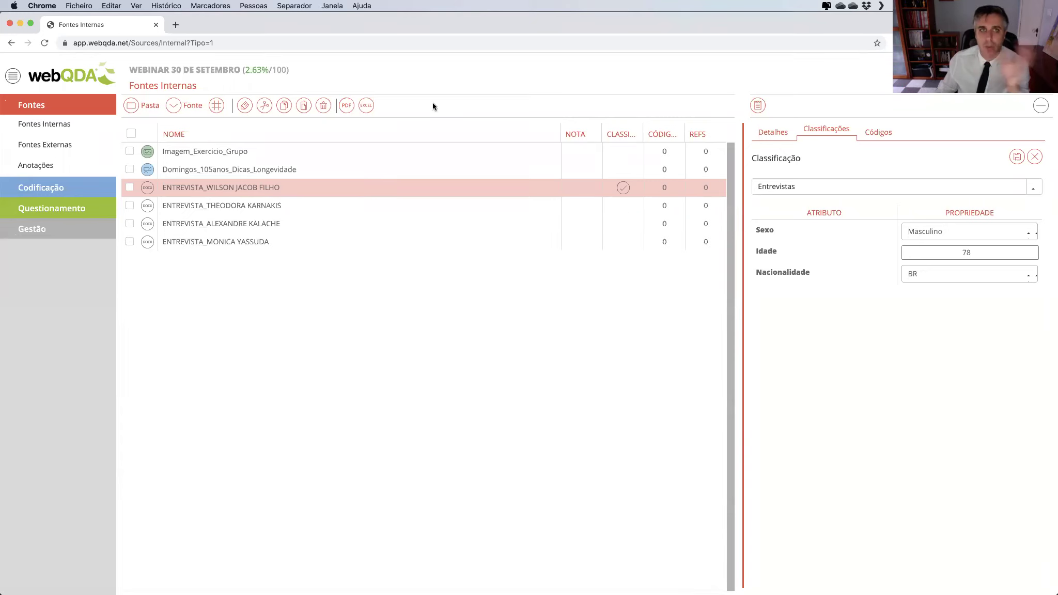
Switch to Finder, open Formulario (Respostas).xlsx from the Dados para trabalhar folder and enlarge its Excel window
key(ctrl+Up)
click(237, 210)
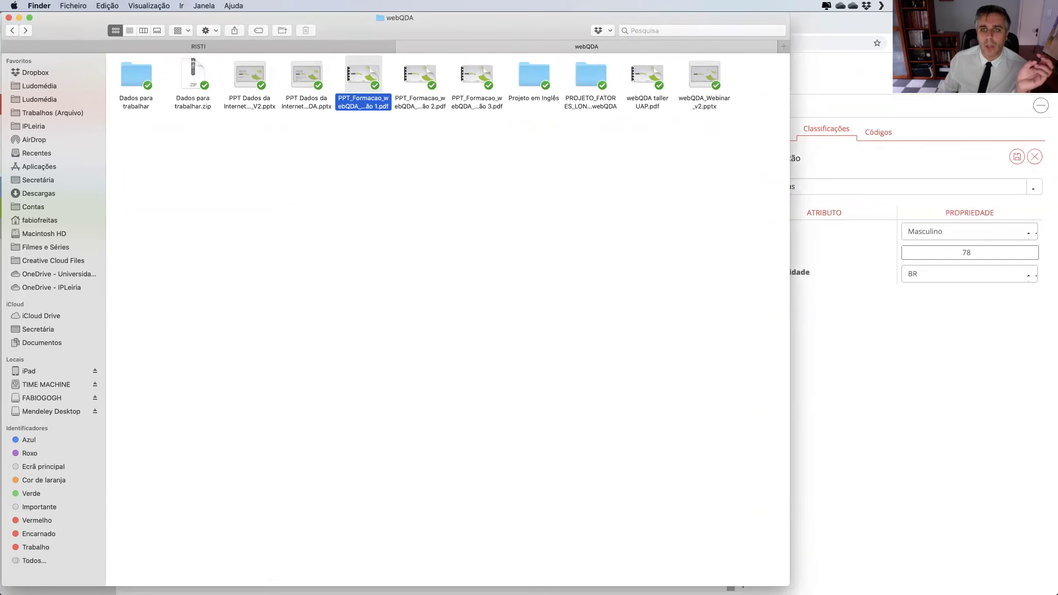
double_click(136, 78)
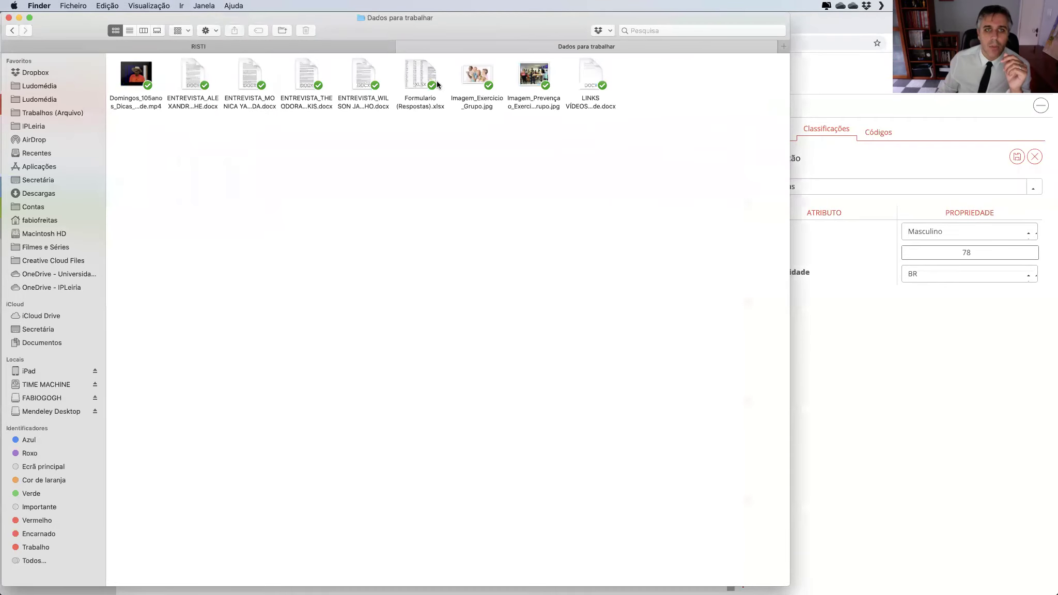
click(423, 68)
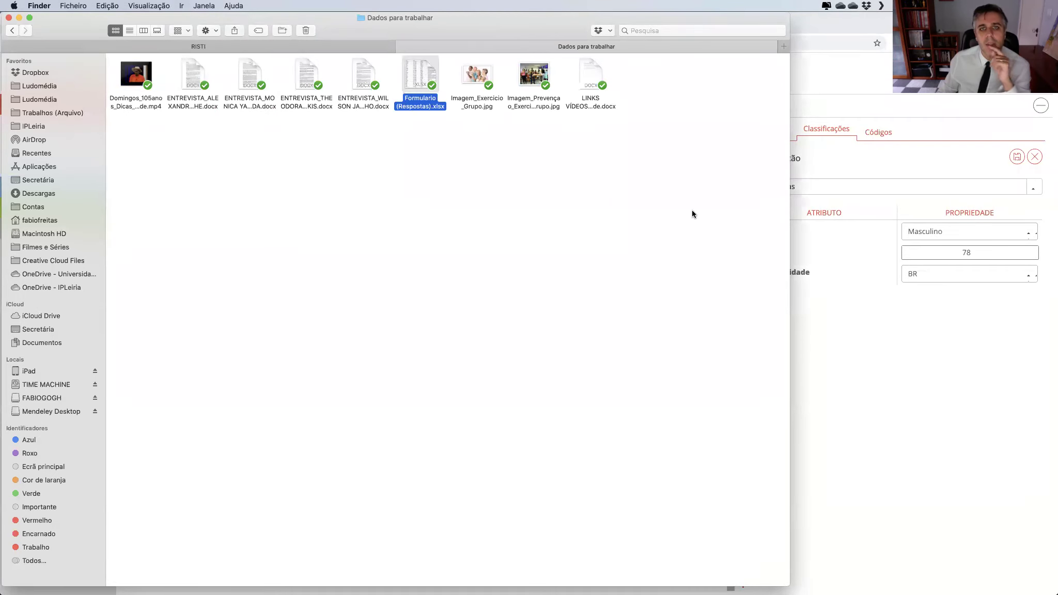
double_click(420, 71)
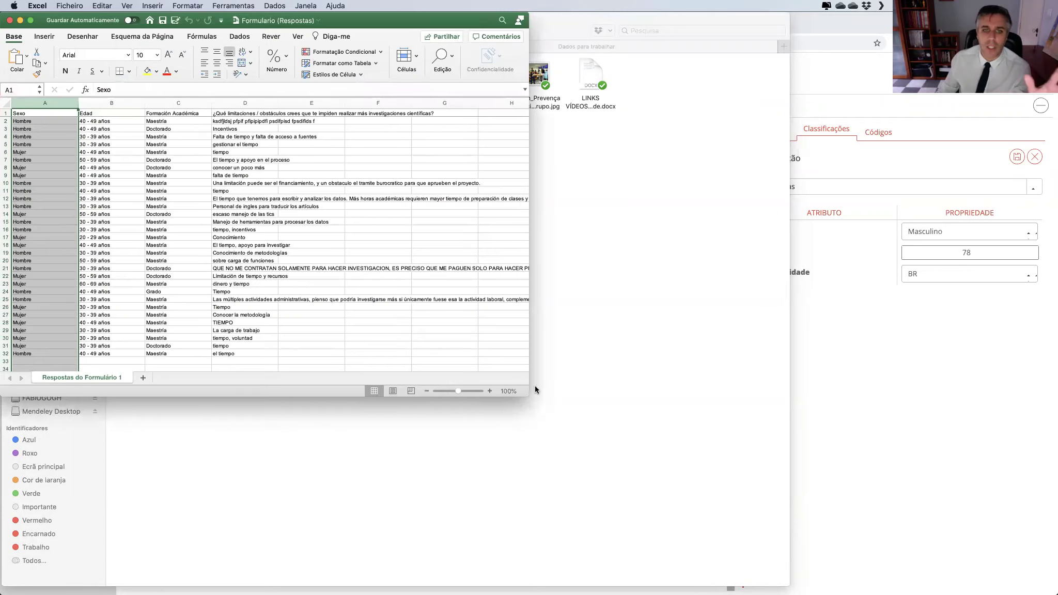
drag(529, 396, 808, 482)
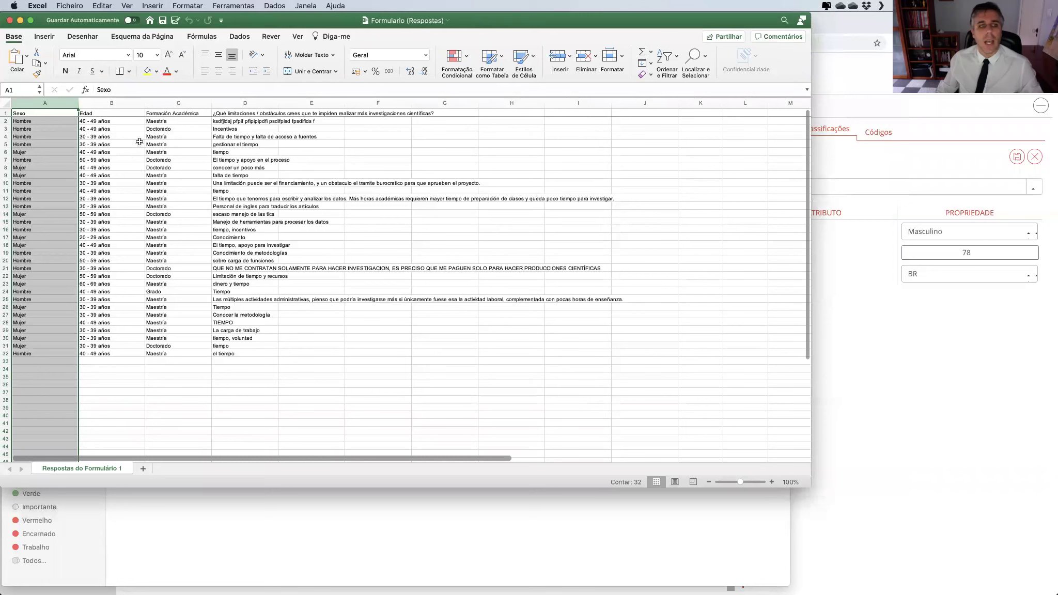
Examine the form's Sexo, Edad and Formación Académica columns and widen column D to fit the open answers
click(158, 384)
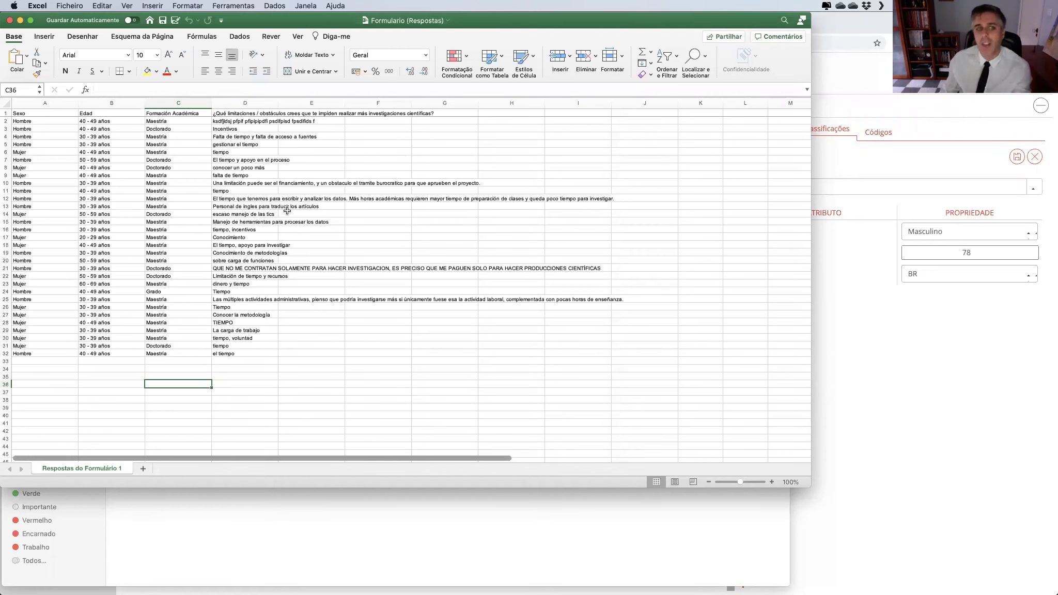
scroll(287, 211, down, 1)
scroll(323, 220, left, 1)
scroll(333, 214, up, 1)
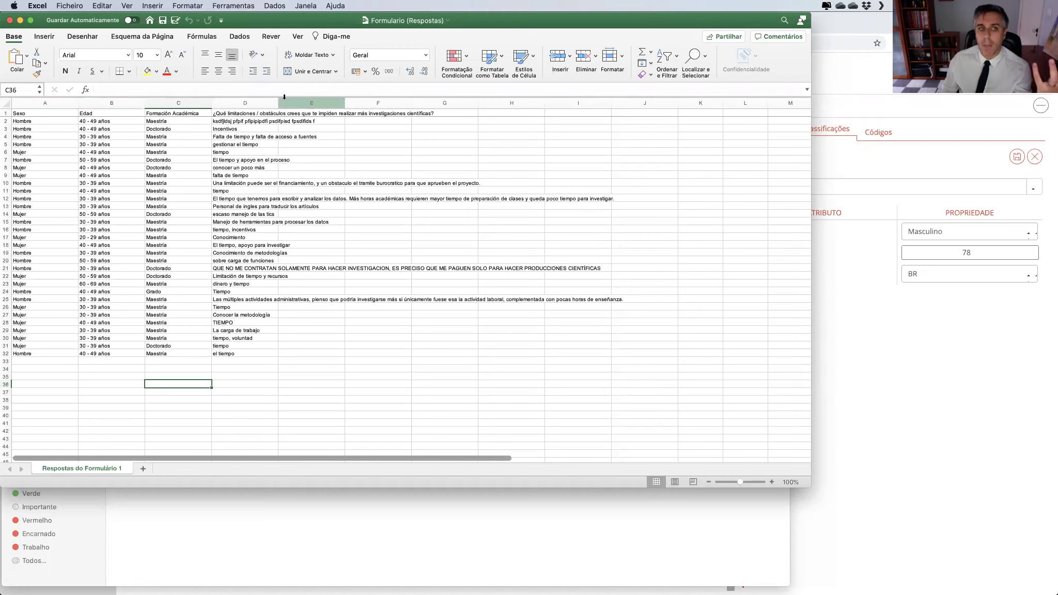
drag(277, 99, 637, 96)
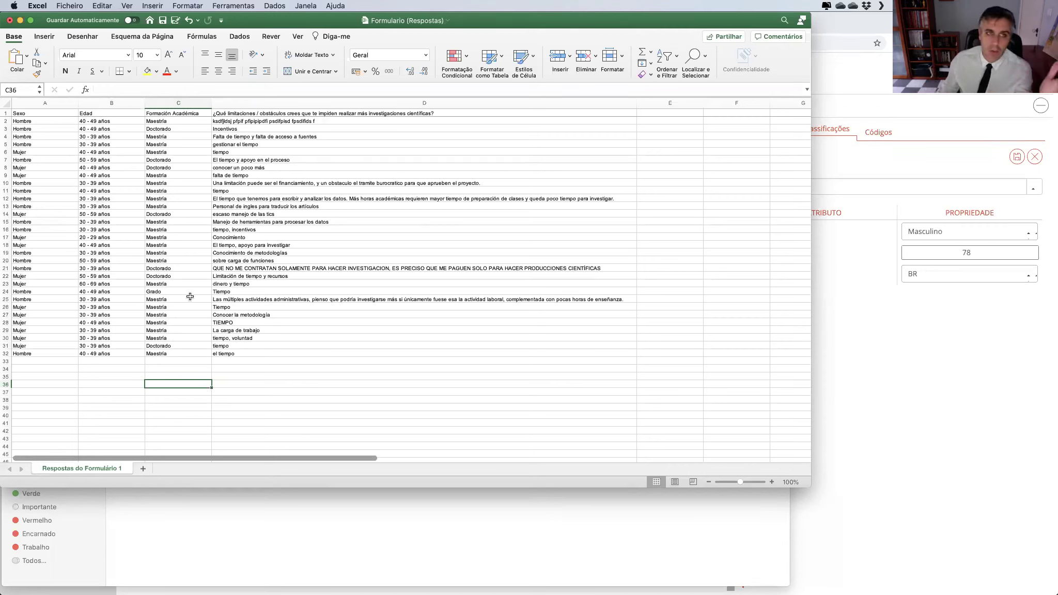
click(258, 103)
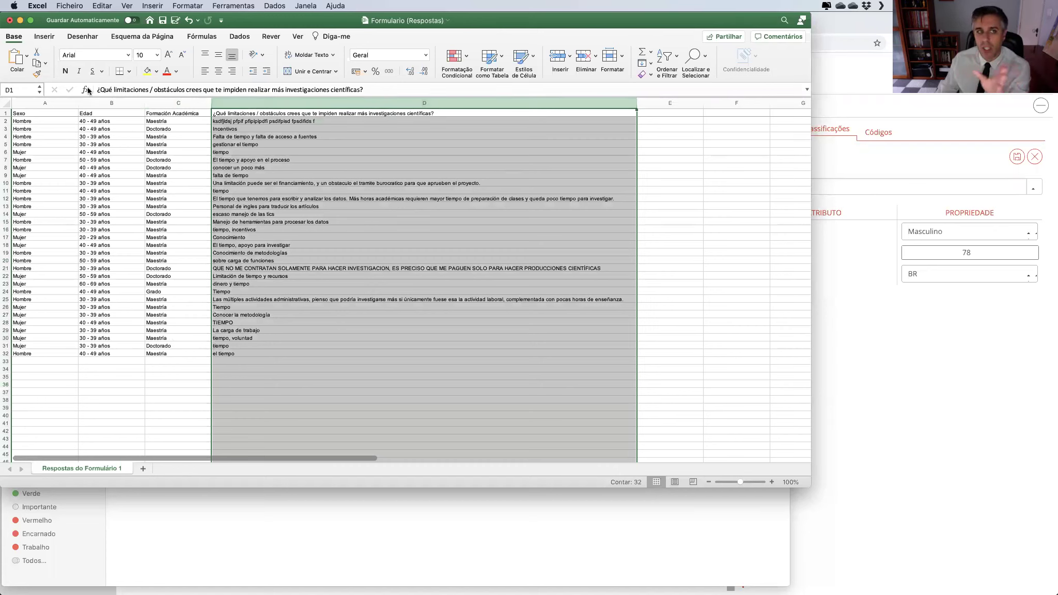
Close the response spreadsheet without saving its changes and switch back to webQDA in Chrome
click(9, 20)
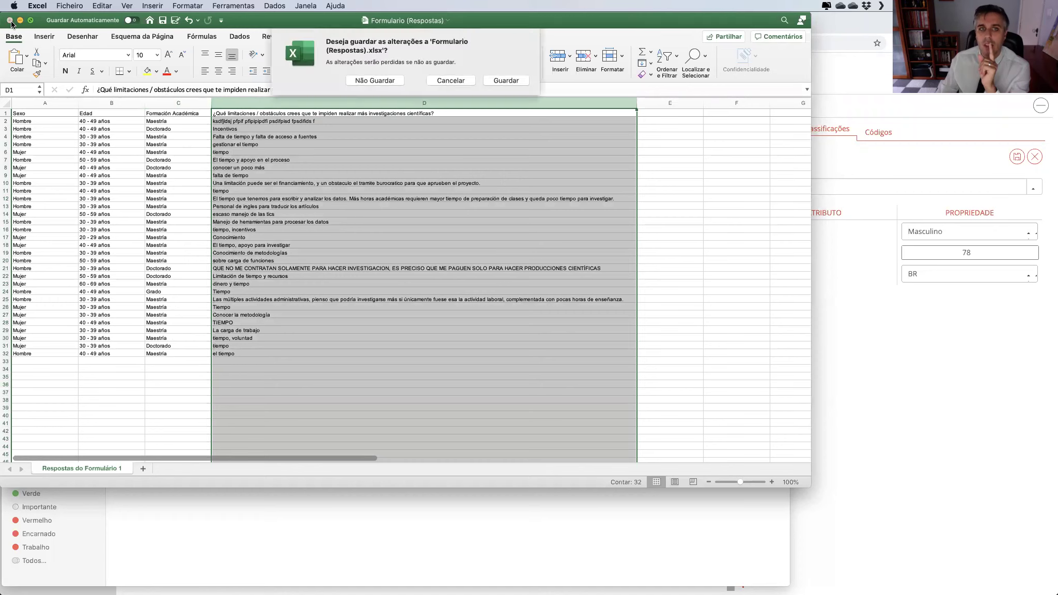
click(386, 81)
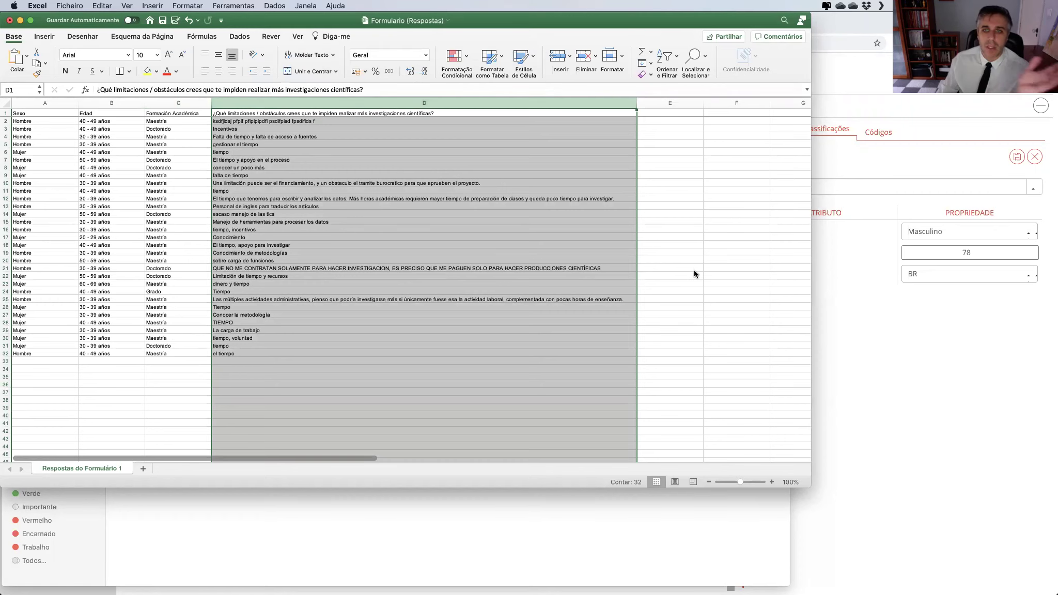
click(911, 362)
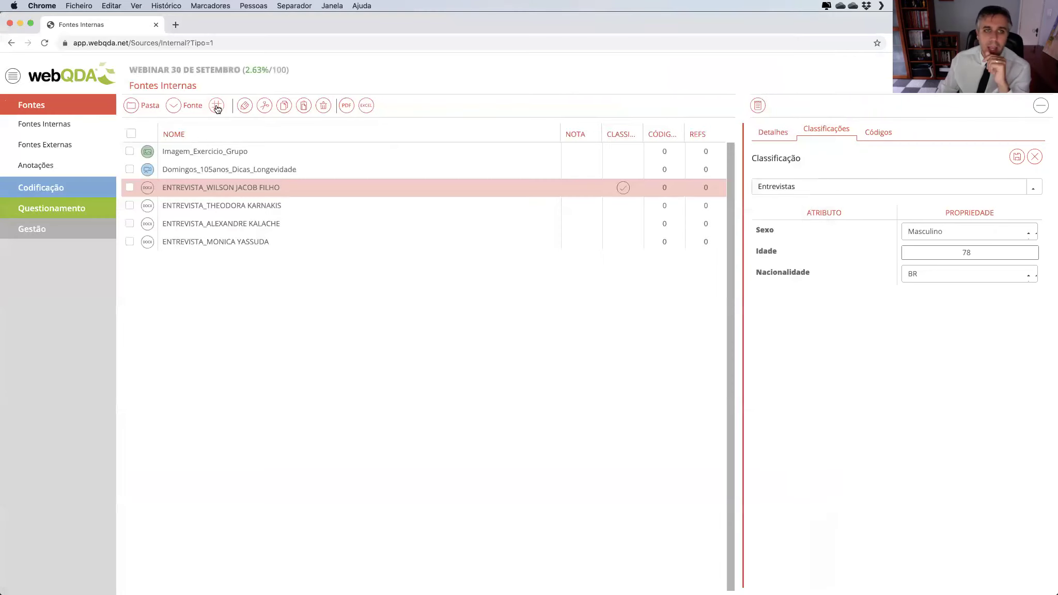
click(46, 108)
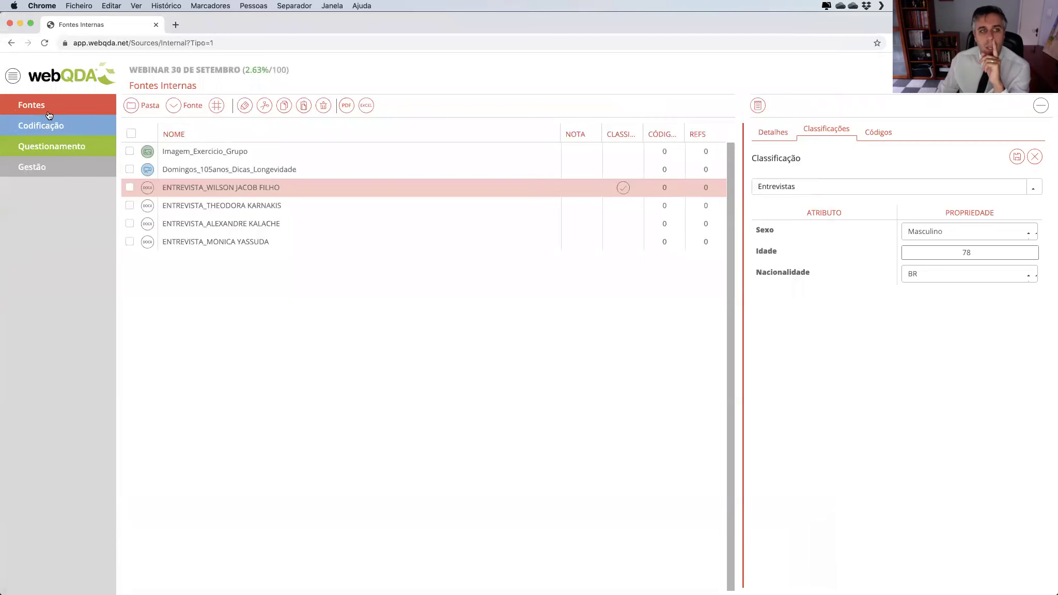
click(48, 112)
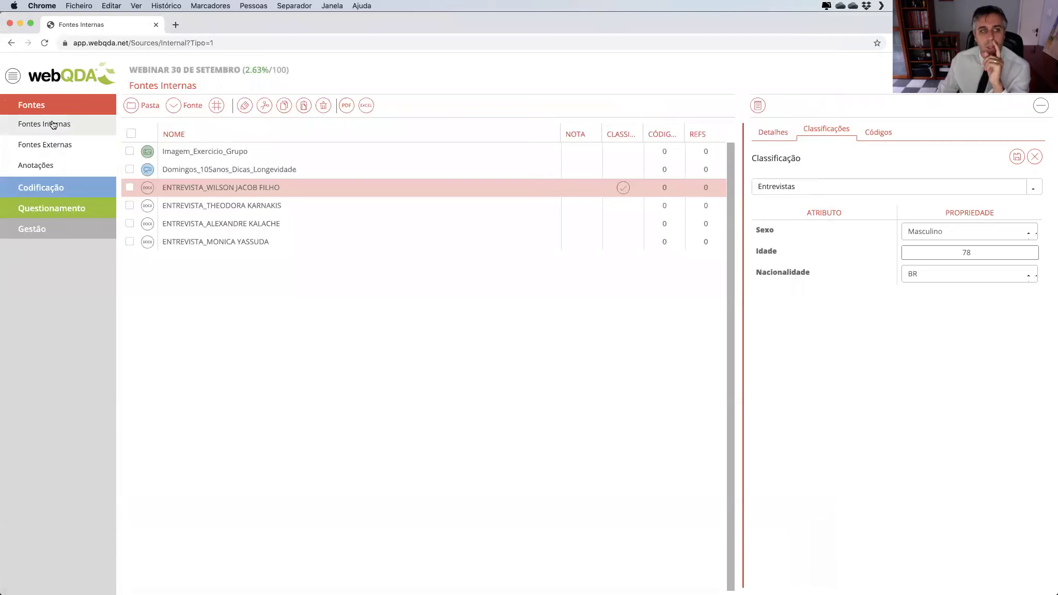
click(216, 107)
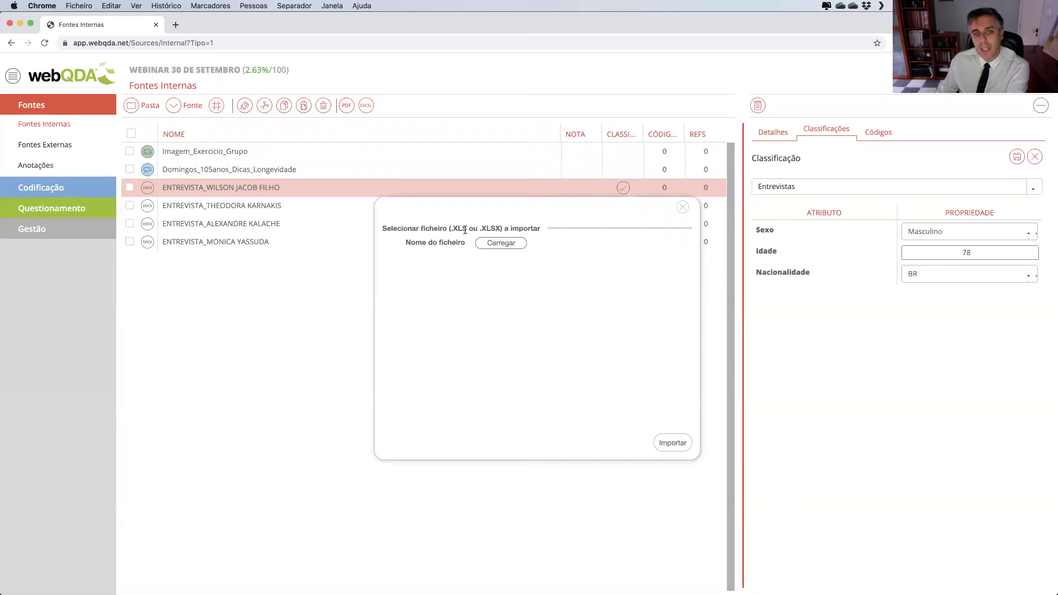
click(683, 208)
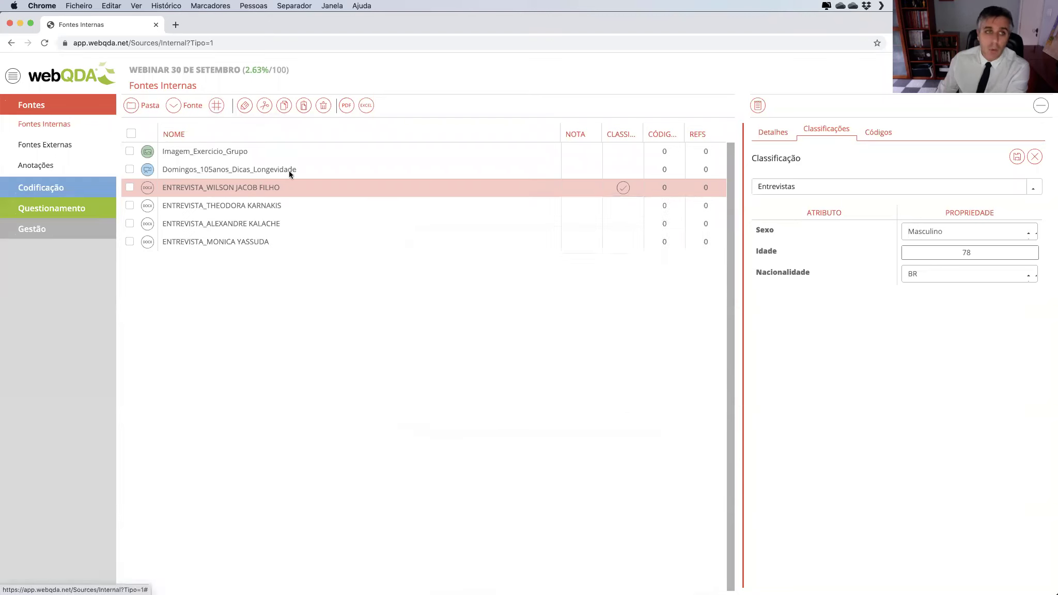
Check the project's Descritores list under Codificação and return to Fontes Internas
click(48, 188)
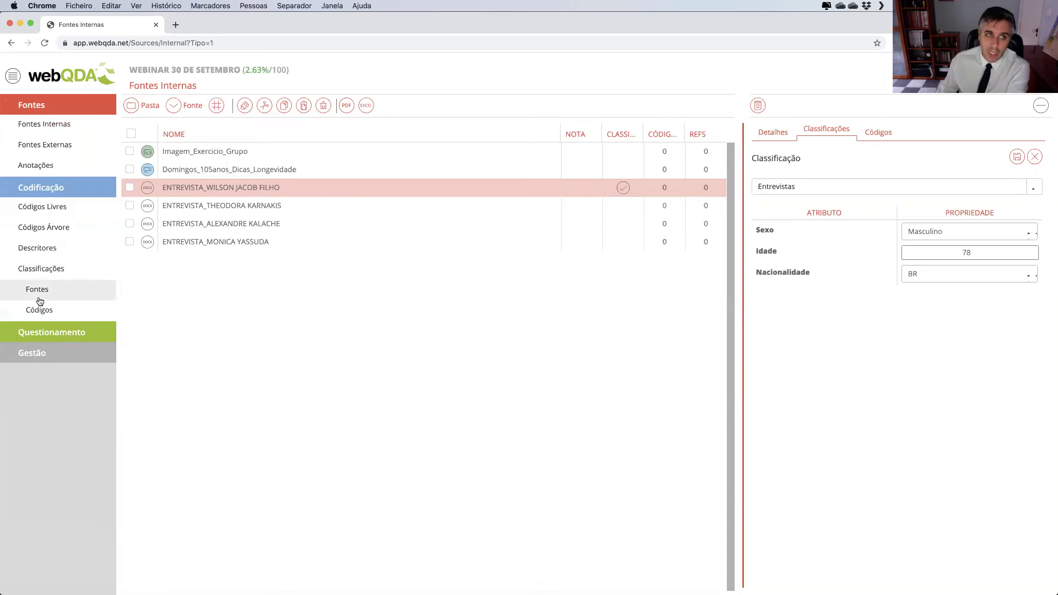
click(48, 249)
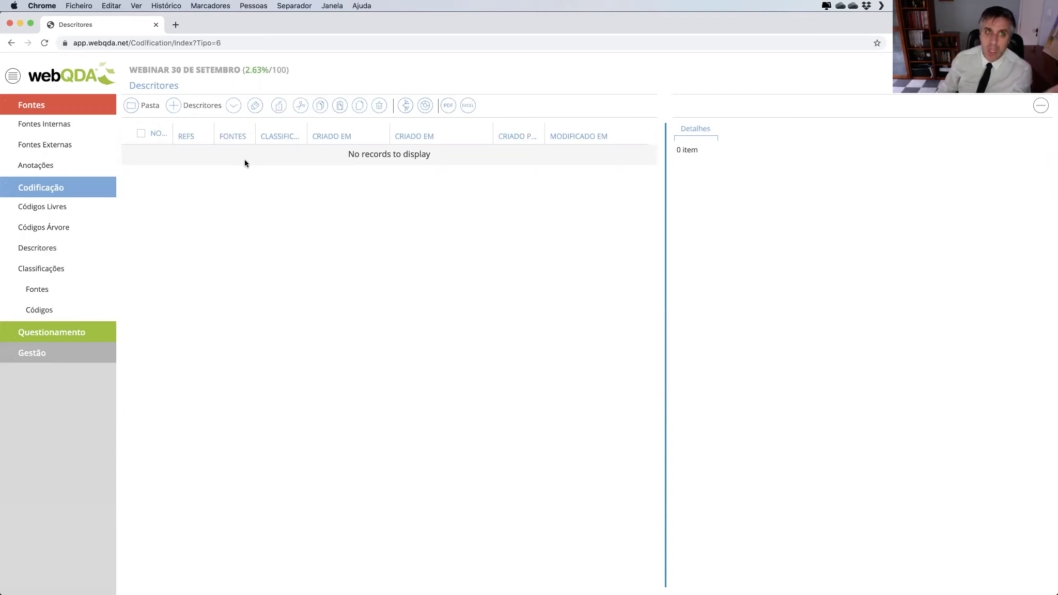
click(69, 123)
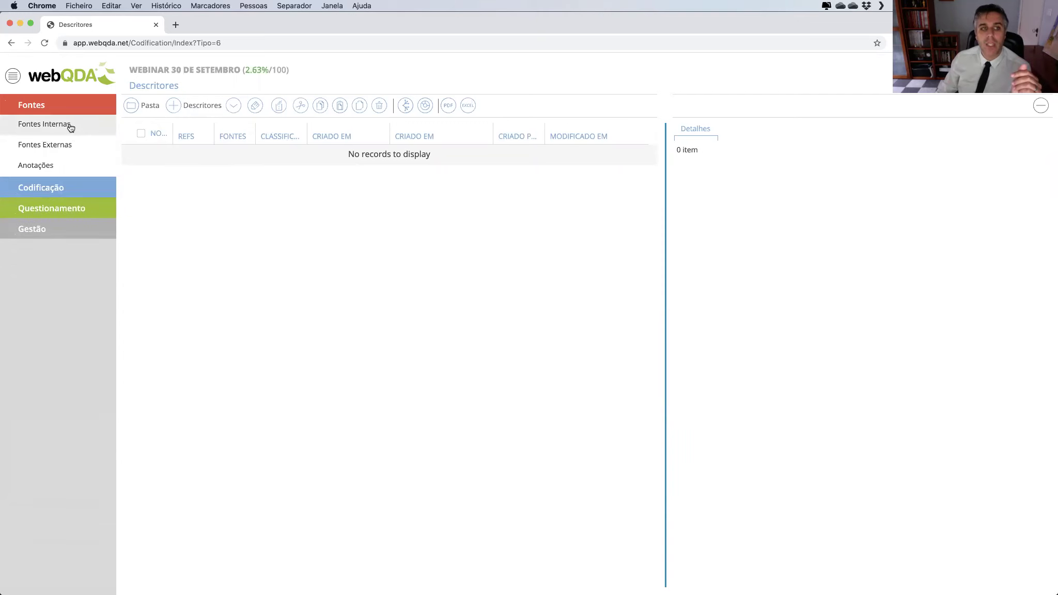
Start a spreadsheet import into Fontes Internas and load the file Formulario (Respostas).xlsx
click(216, 107)
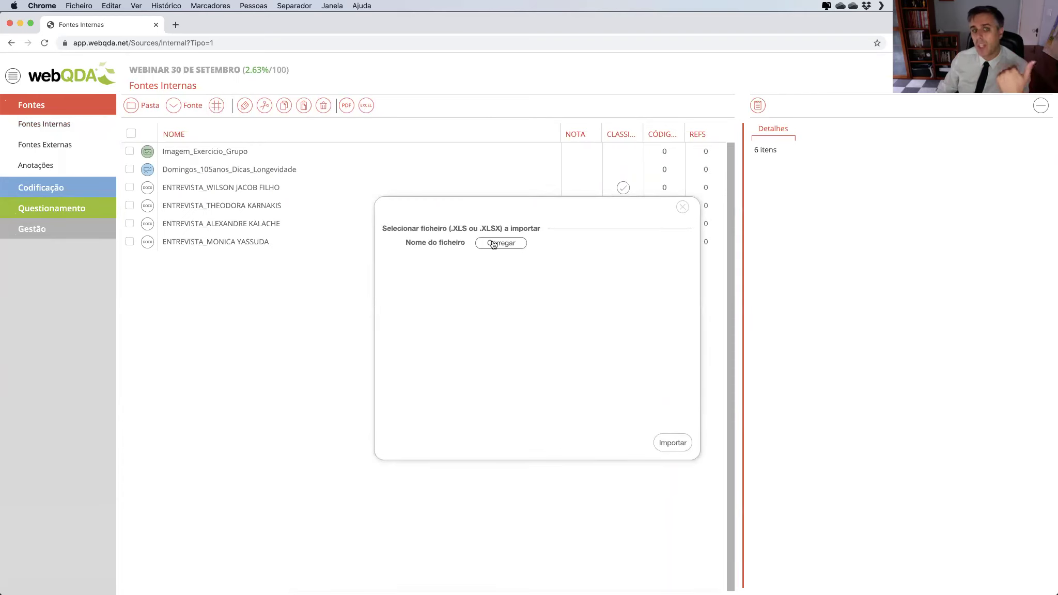
click(493, 244)
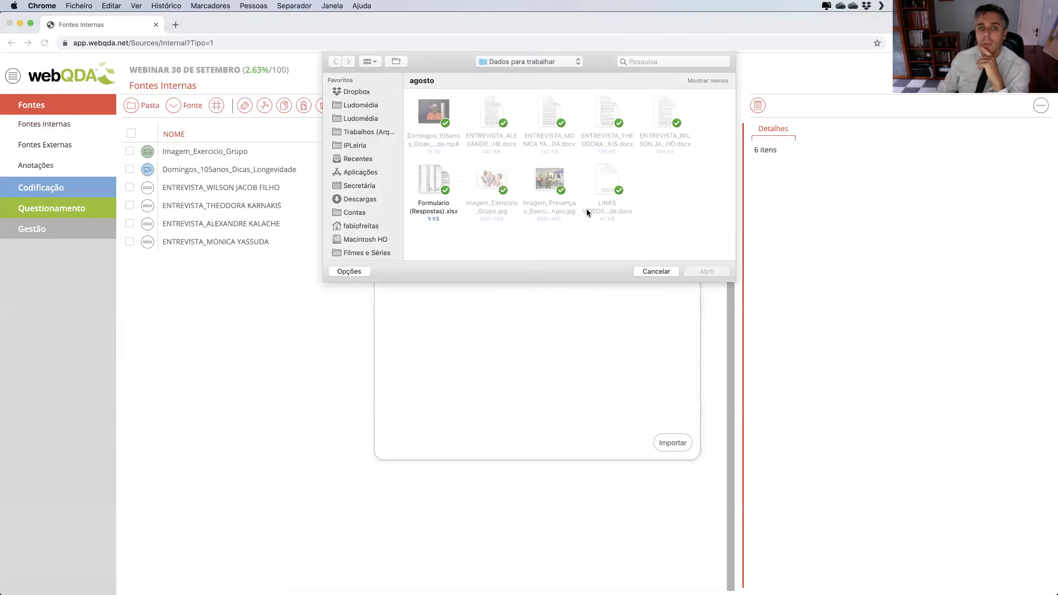
click(432, 170)
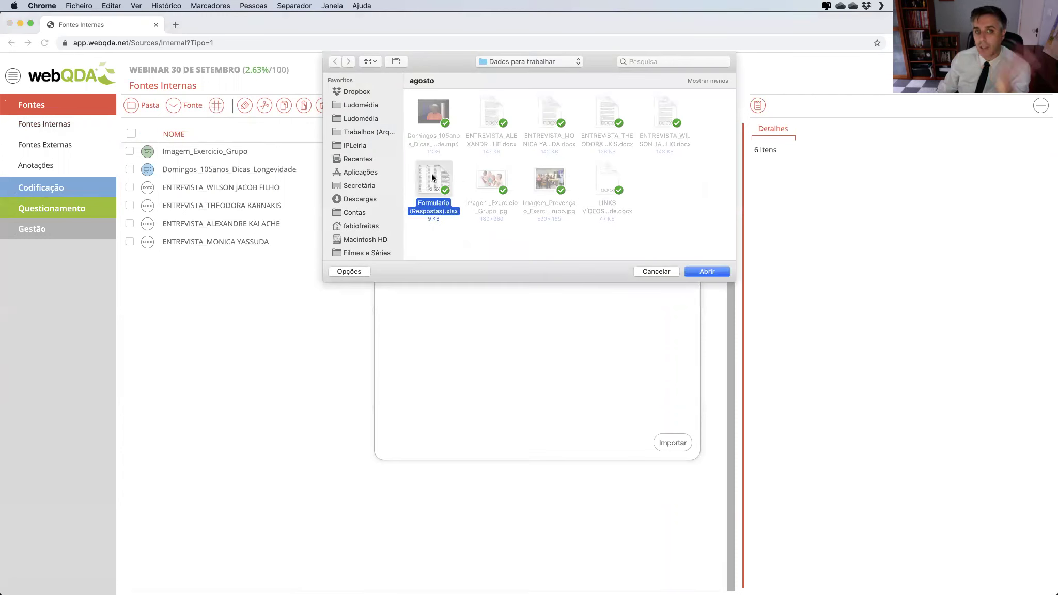
click(708, 272)
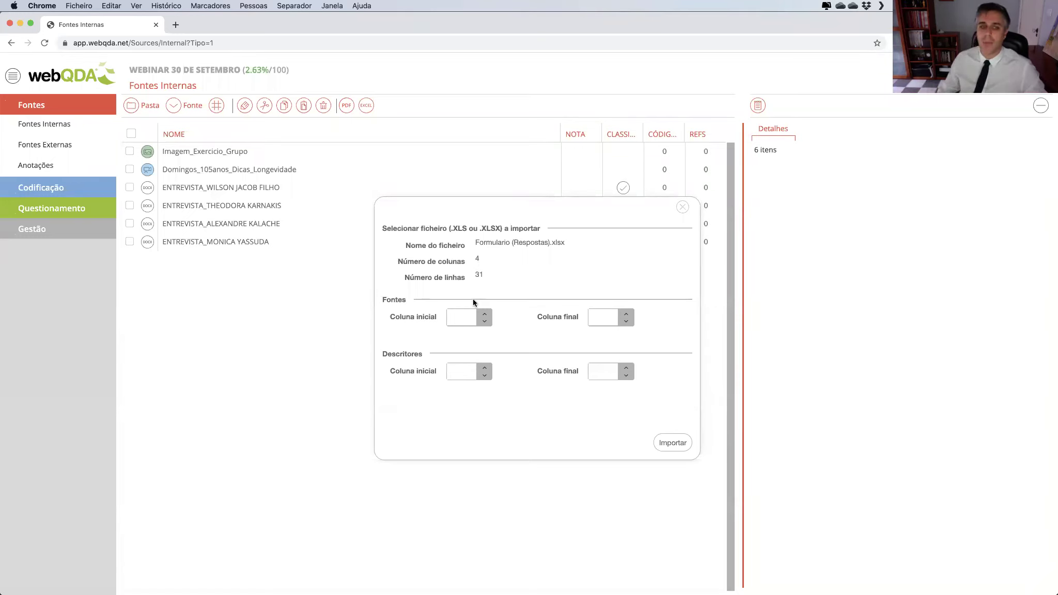
Set the import's Fontes range to initial column 4 and final column 4
click(461, 315)
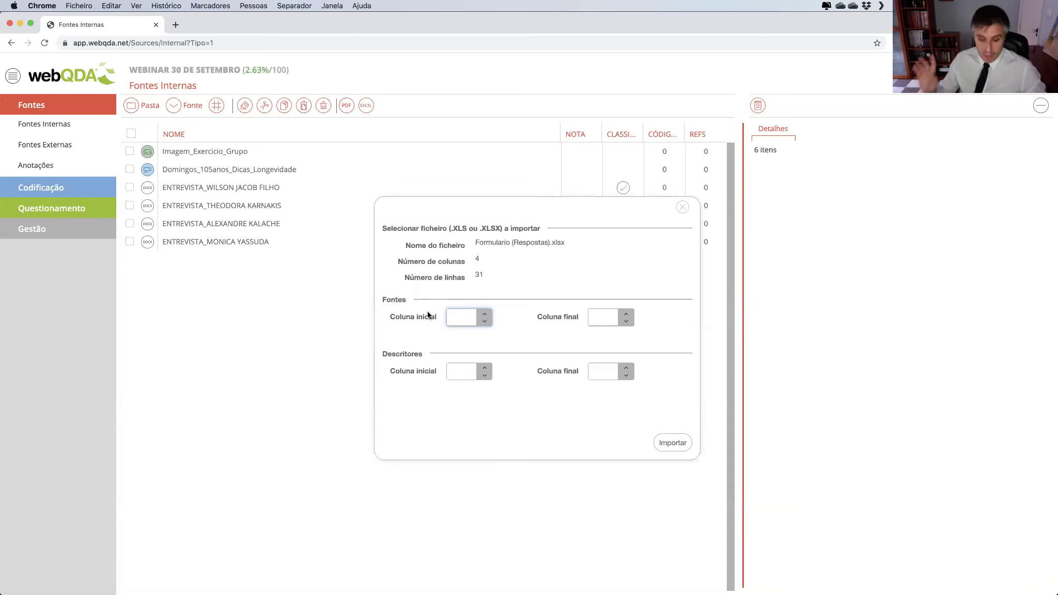
text(4)
click(610, 318)
text(4)
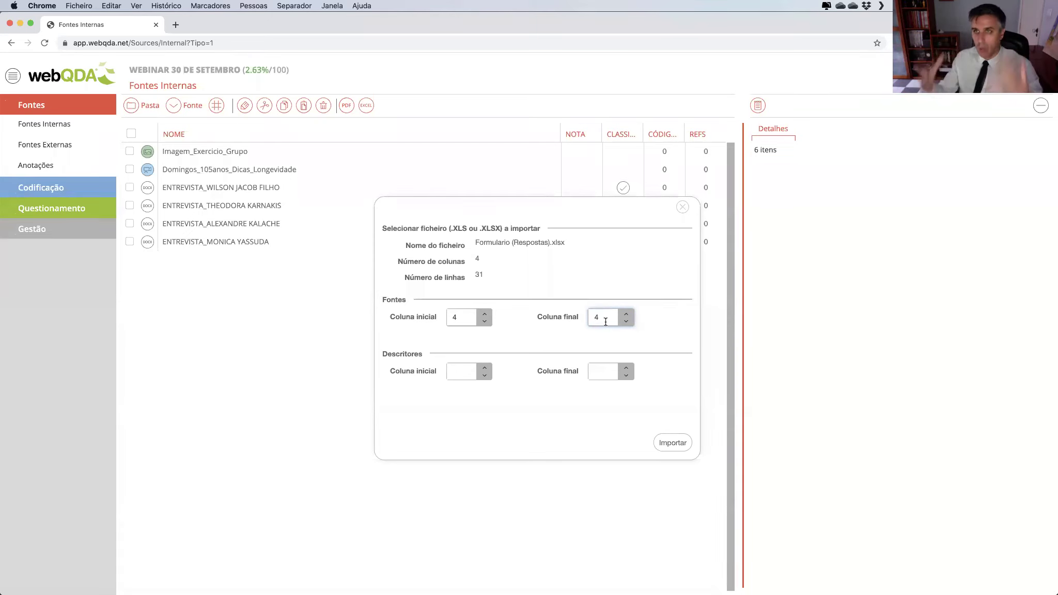
Set the Descritores range to initial column 1 and final column 3, and import the spreadsheet
click(460, 372)
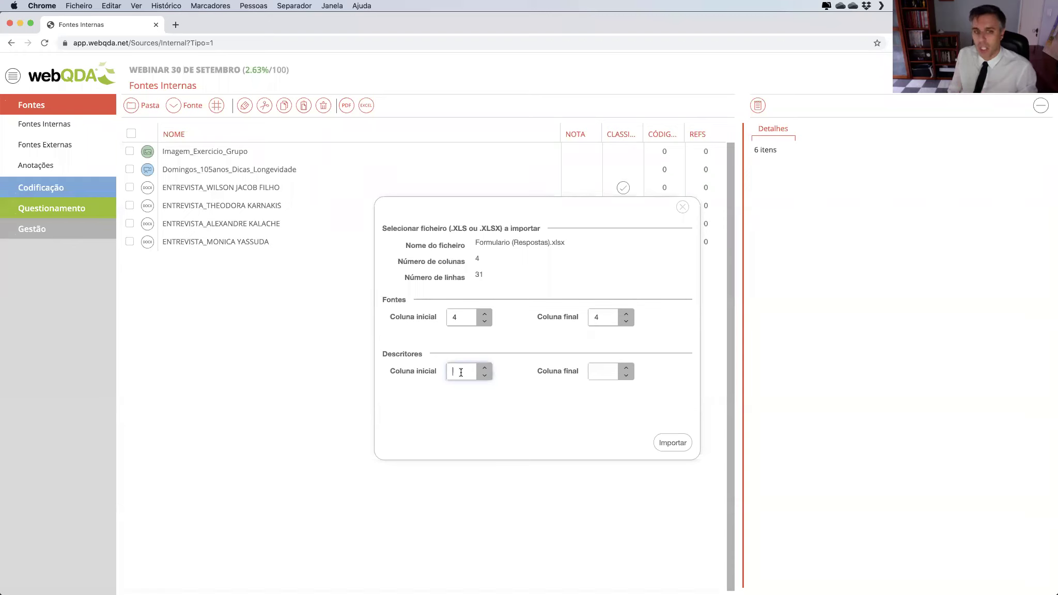
text(1)
click(609, 370)
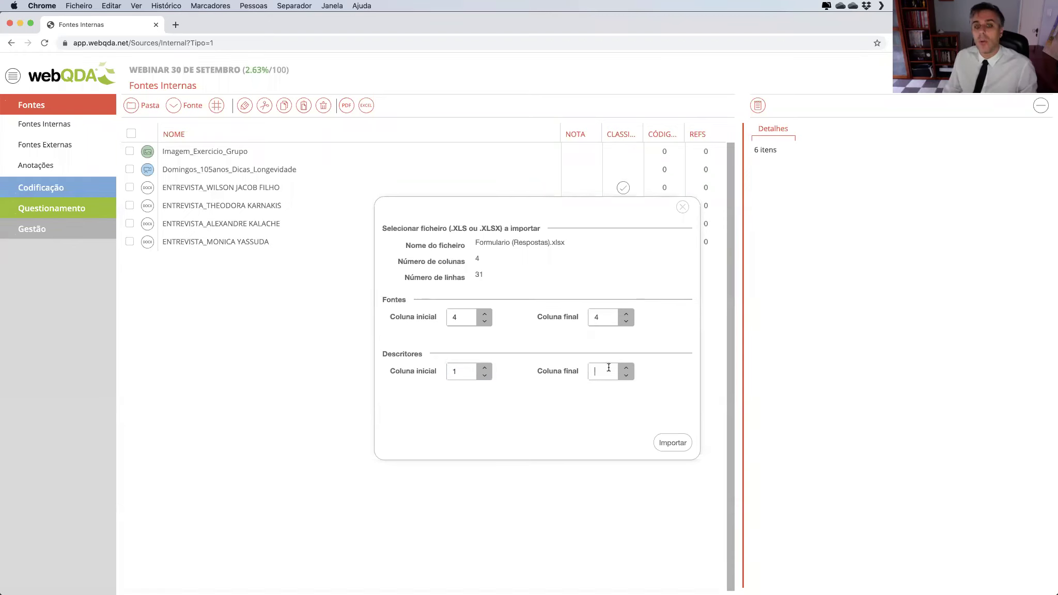
text(3)
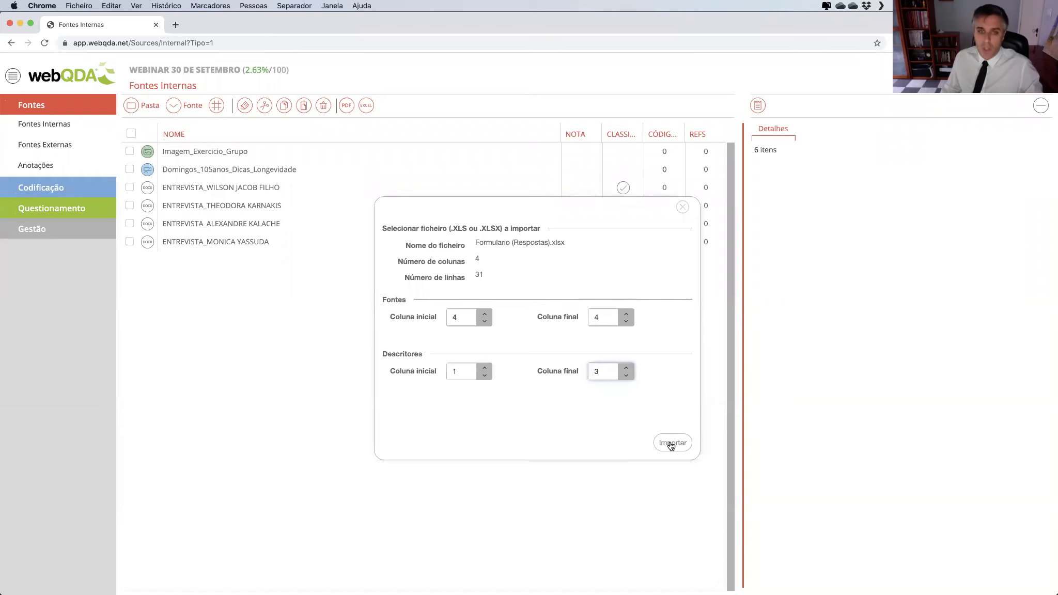
click(671, 444)
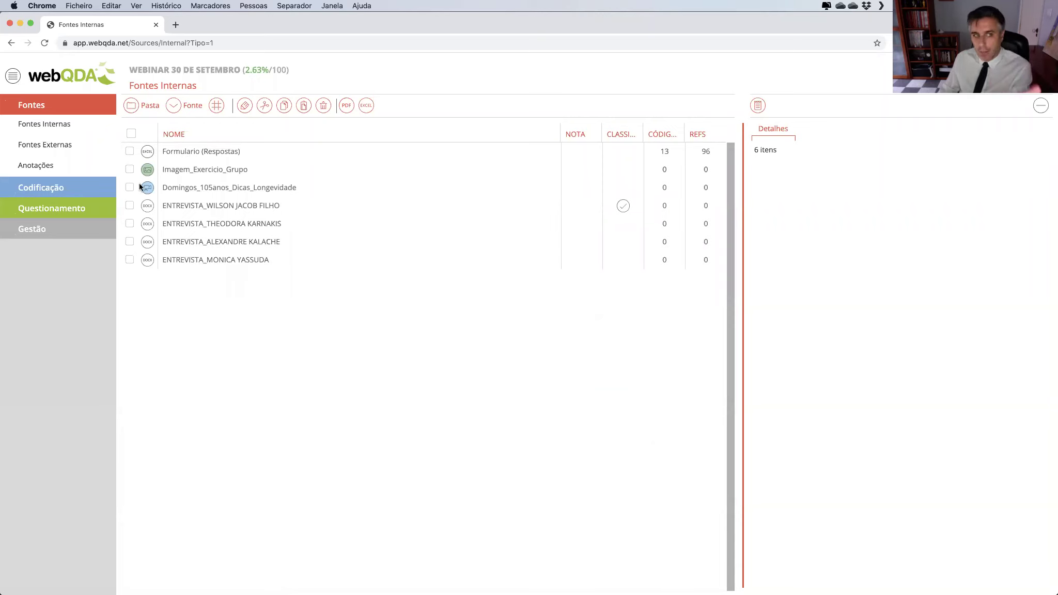
Open the Descritores list under Codificação to examine the descriptors imported from the form
click(28, 187)
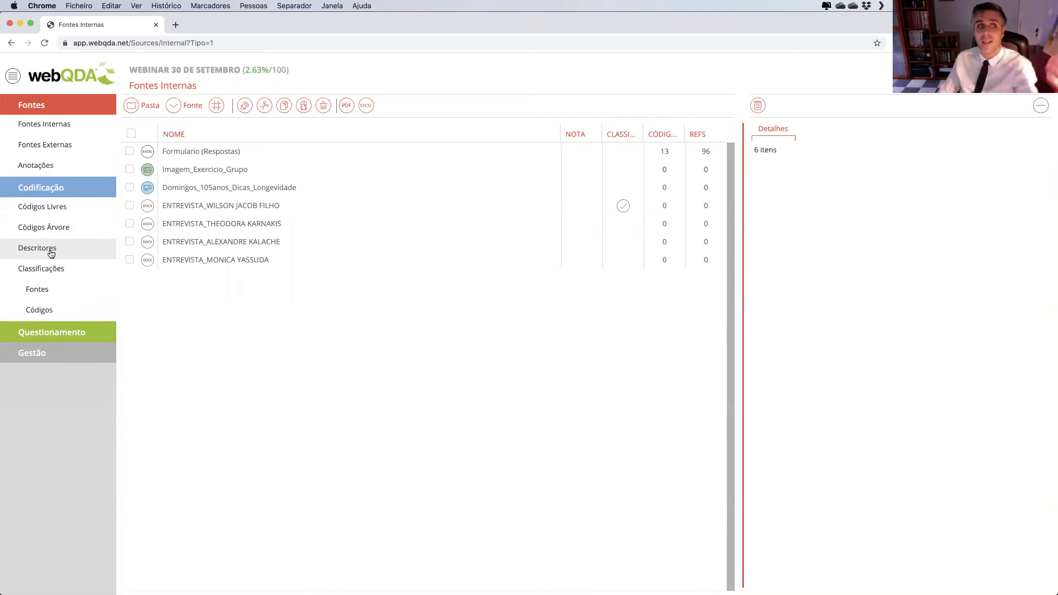
click(52, 254)
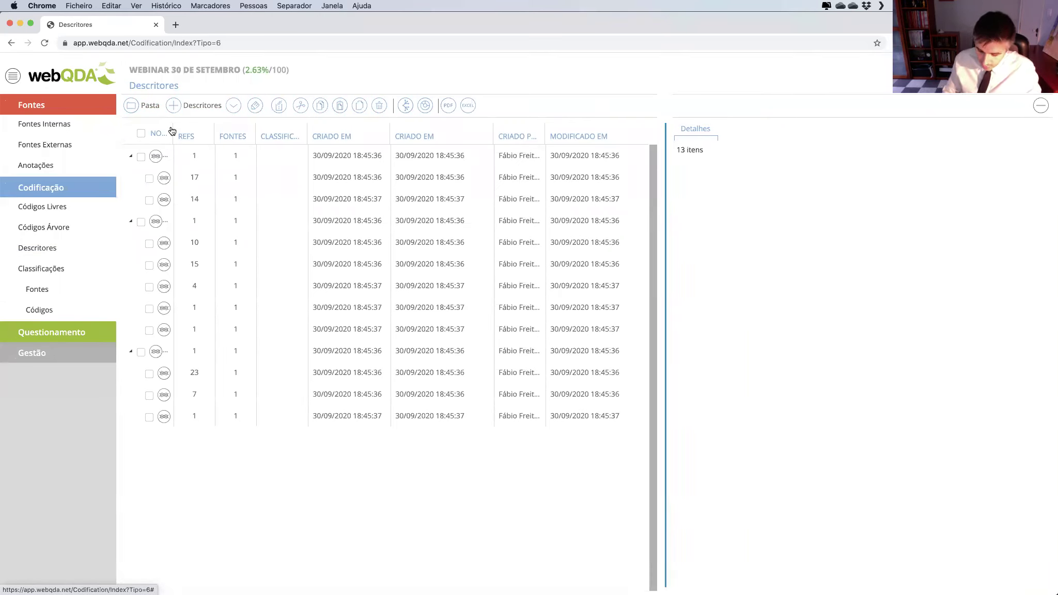
key(super+minus)
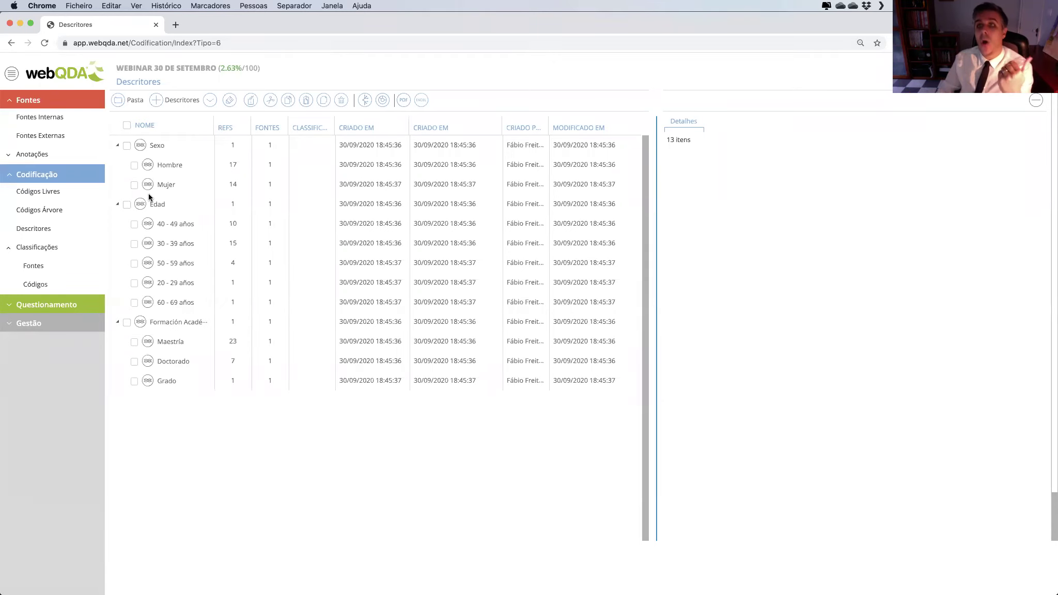
Go to Fontes Internas, open the Formulario (Respostas) source and read through its imported answers
click(44, 175)
click(54, 117)
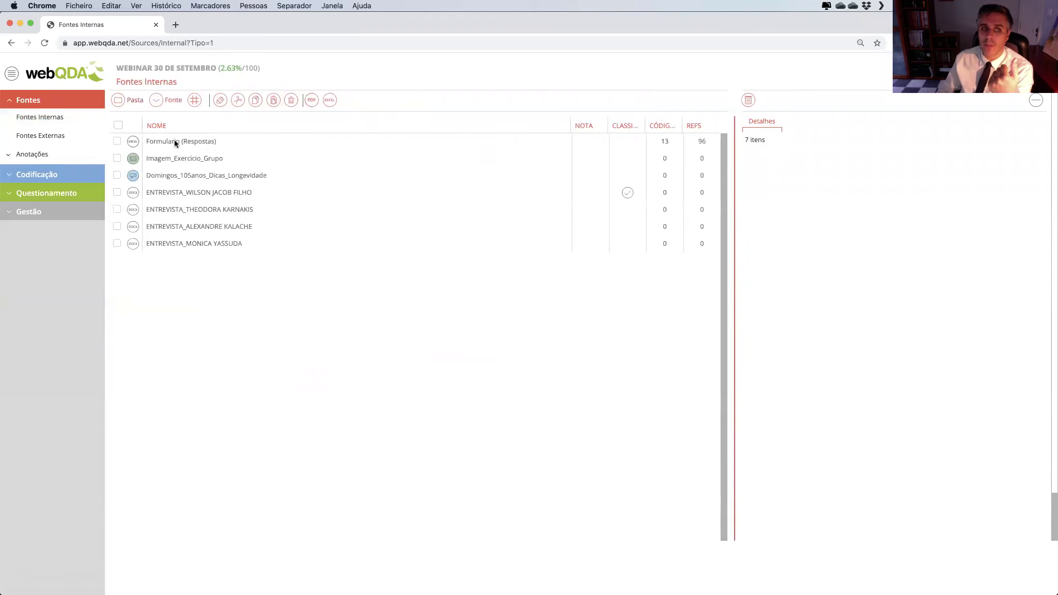
double_click(175, 142)
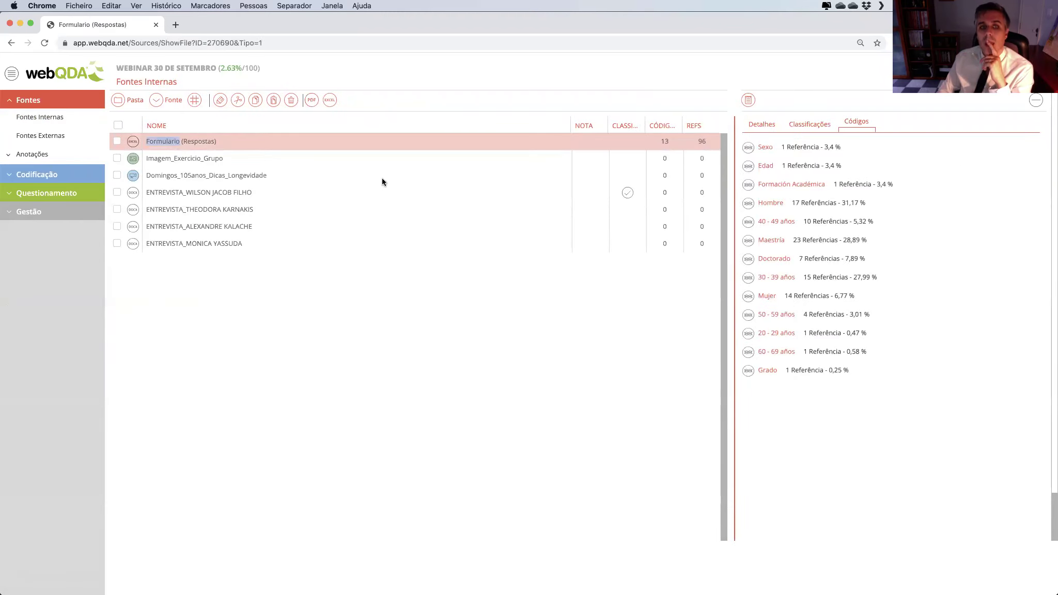
scroll(198, 189, down, 10)
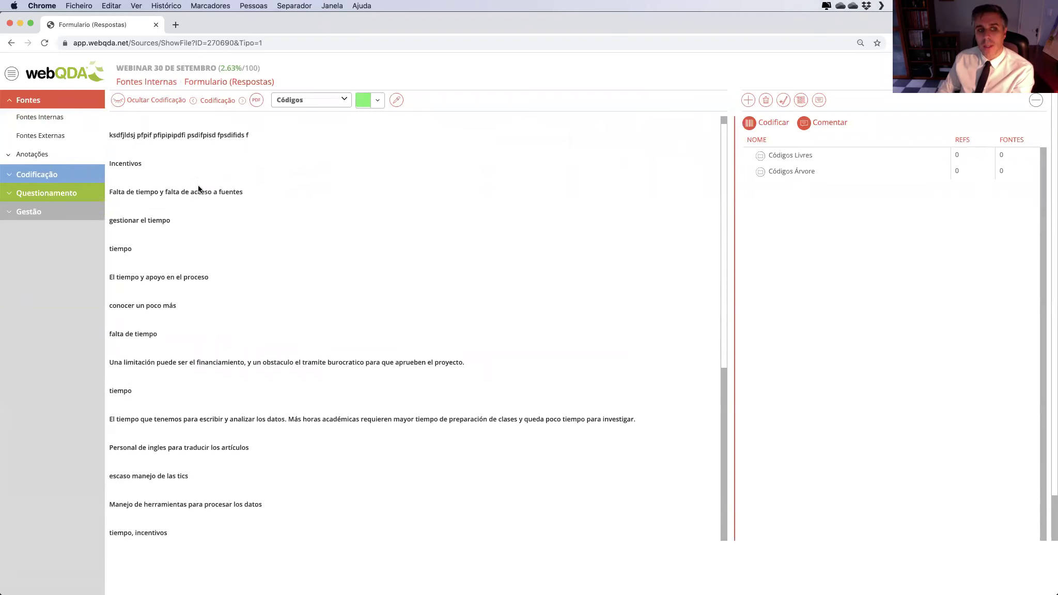
Show the Descritores coding on the Formulario (Respostas) source and check which descriptors are applied to an individual answer
scroll(220, 265, up, 10)
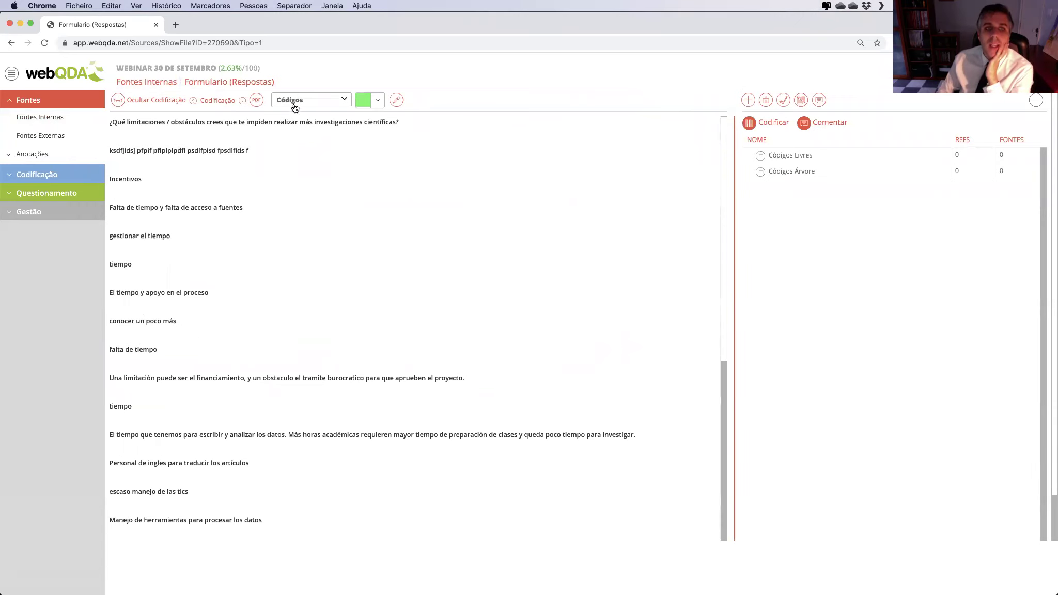
click(342, 101)
click(342, 102)
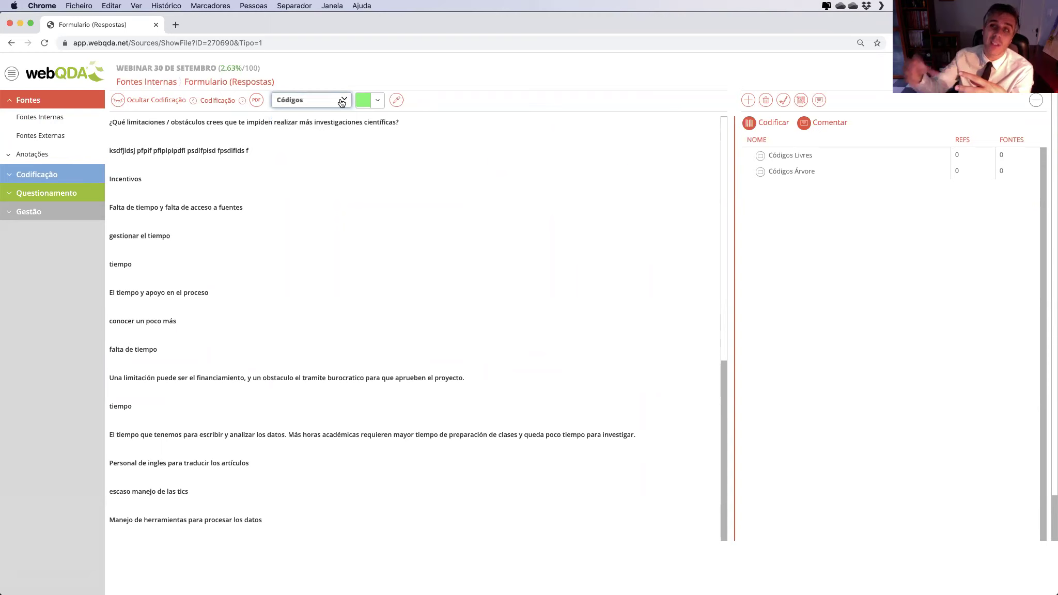
click(342, 102)
click(325, 123)
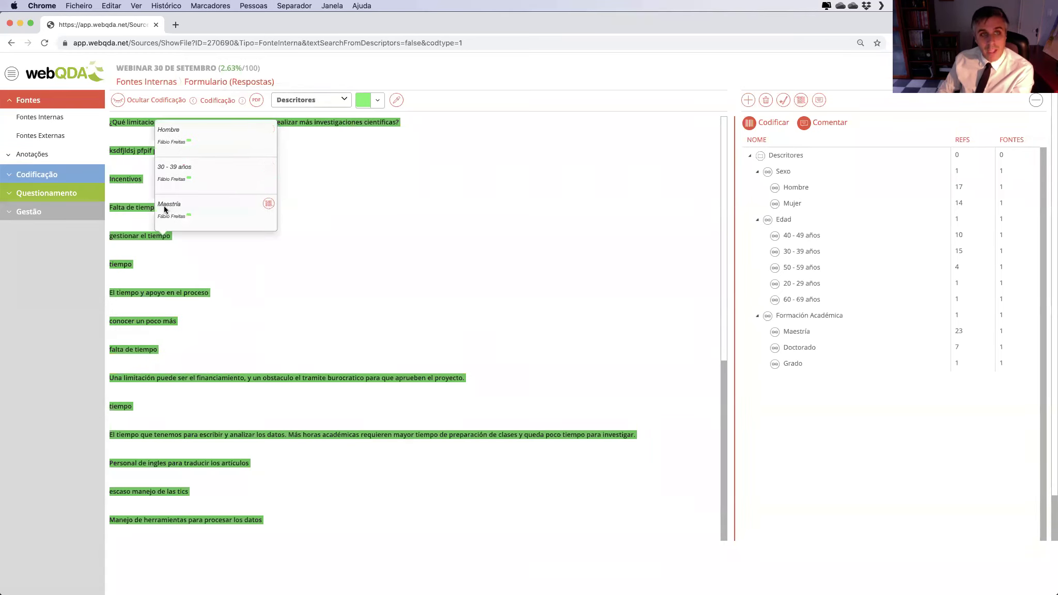
mouse_move(143, 206)
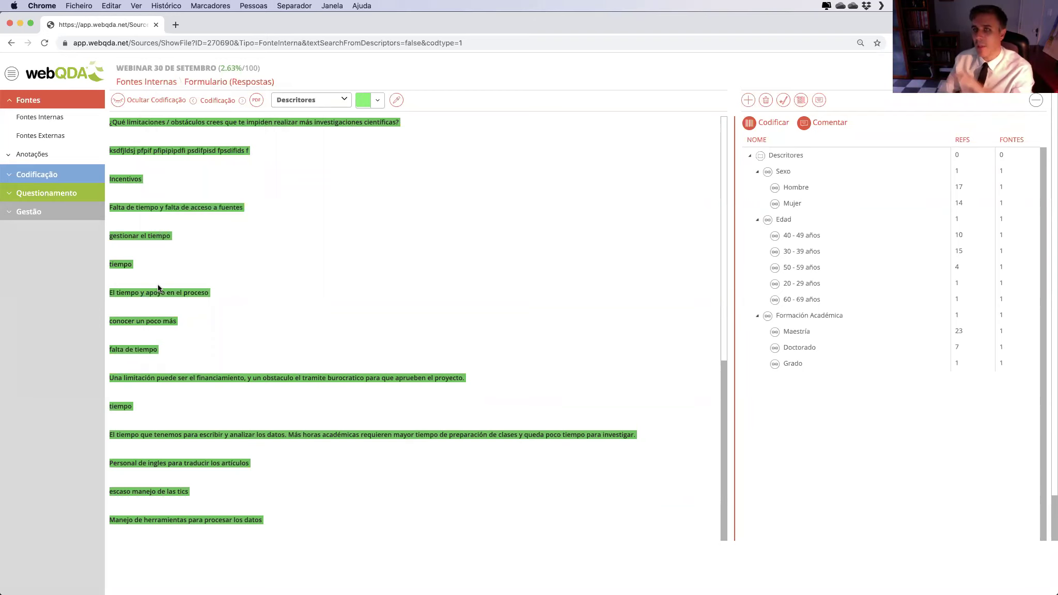
Open the first interview source listed in Fontes Internas and select the full text of the first answer
click(44, 118)
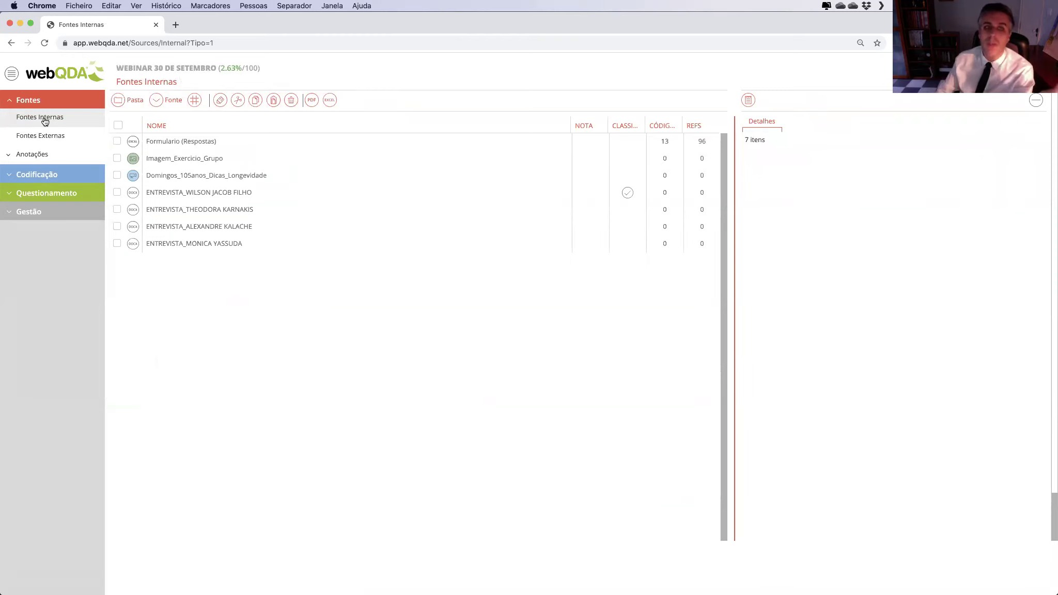
double_click(173, 192)
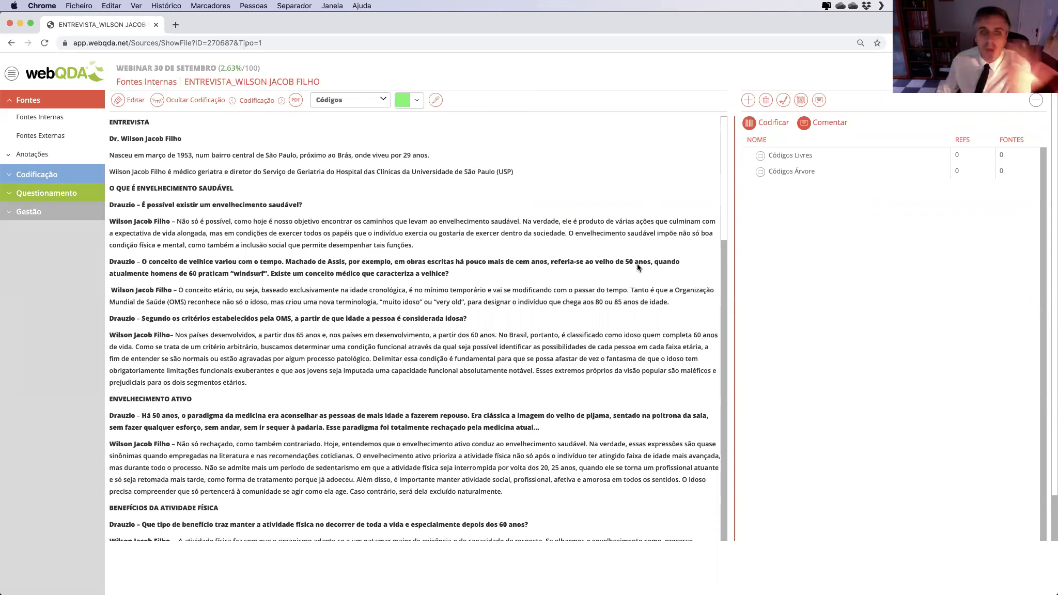
drag(406, 244, 173, 217)
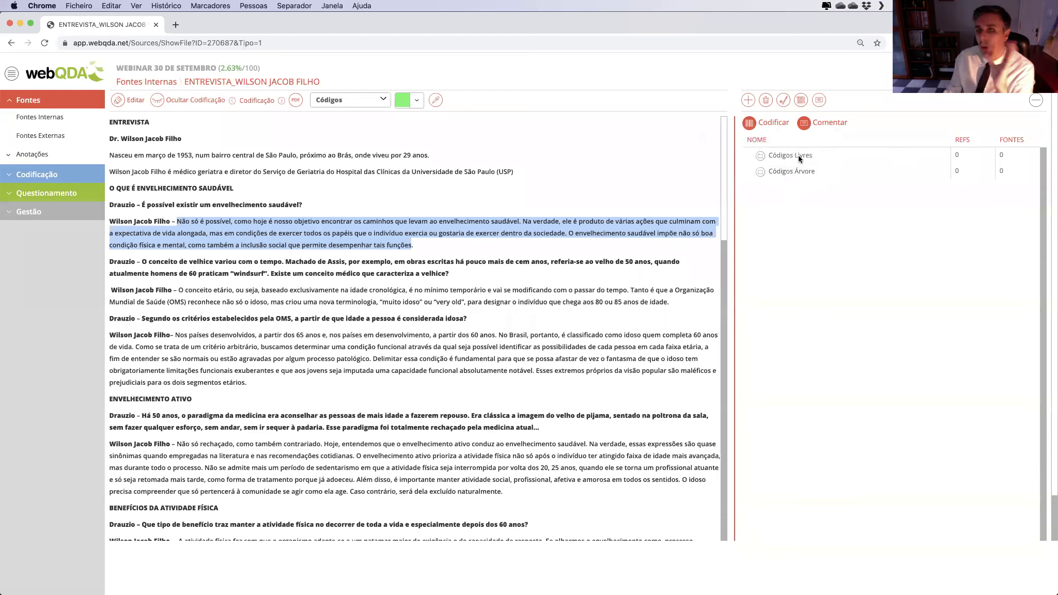
Create a new code named "Factor Alimentar" under Códigos Árvore, leaving its description empty
click(798, 161)
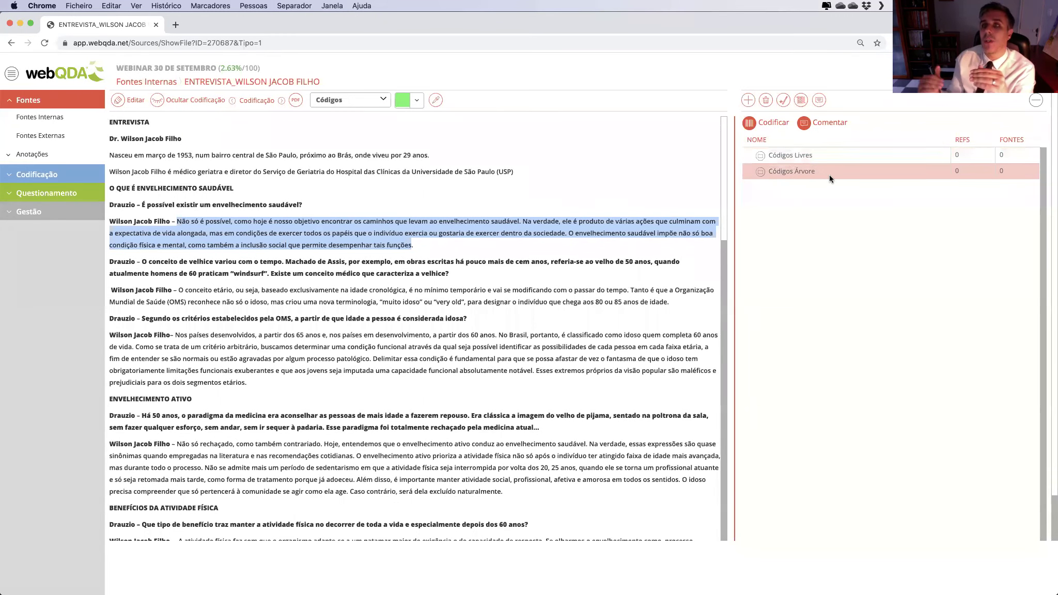
click(748, 100)
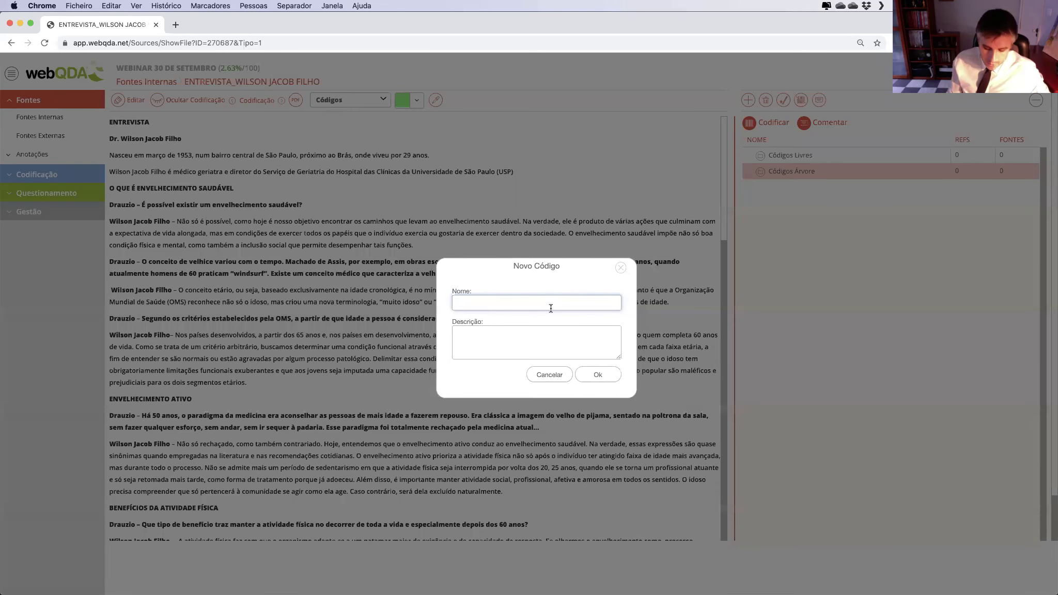
text(Factor ALimentar)
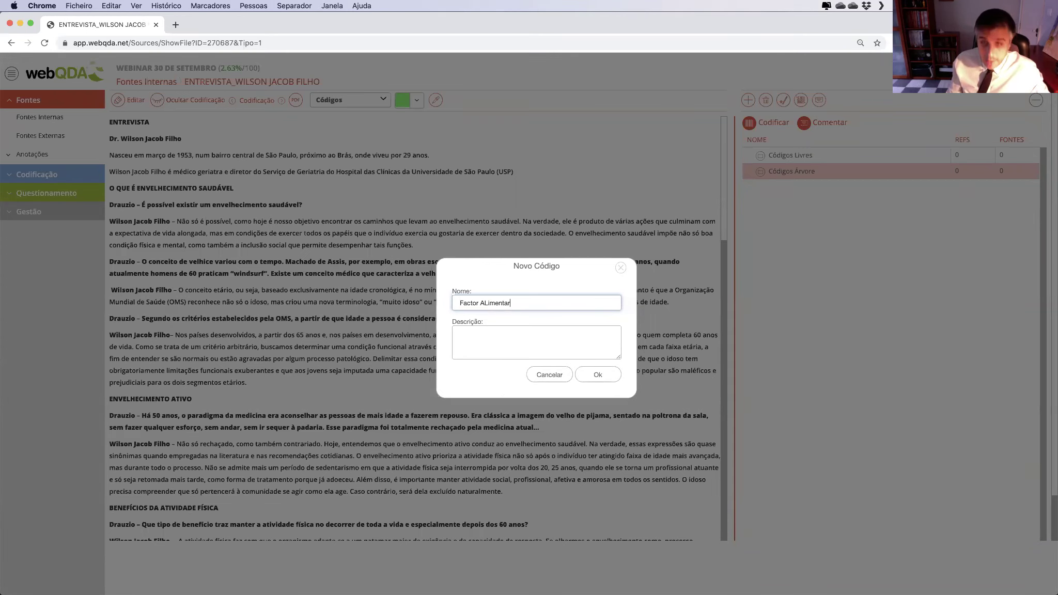
click(486, 303)
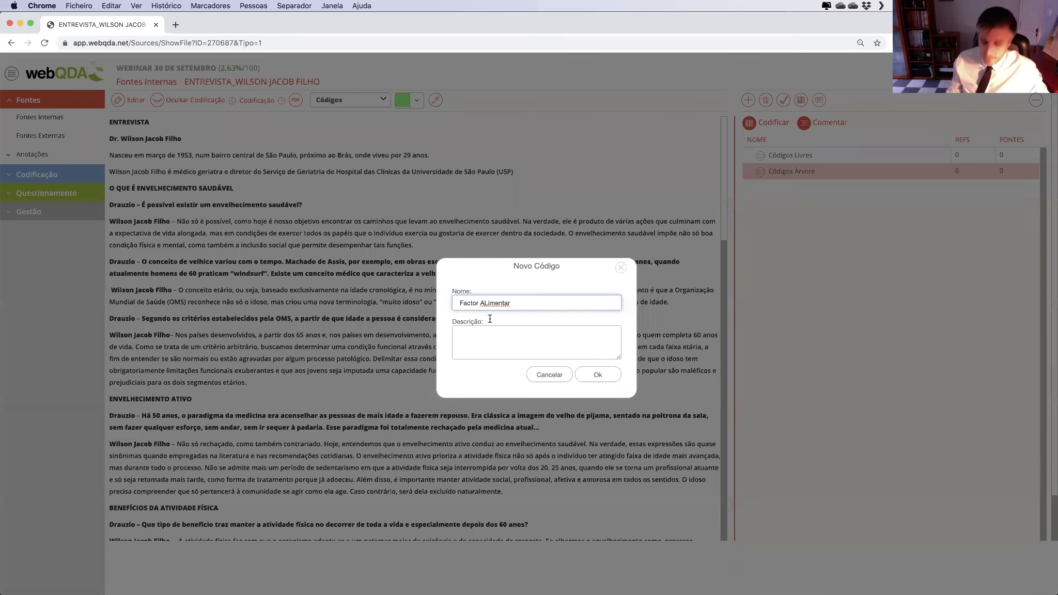
key(Delete)
text(l)
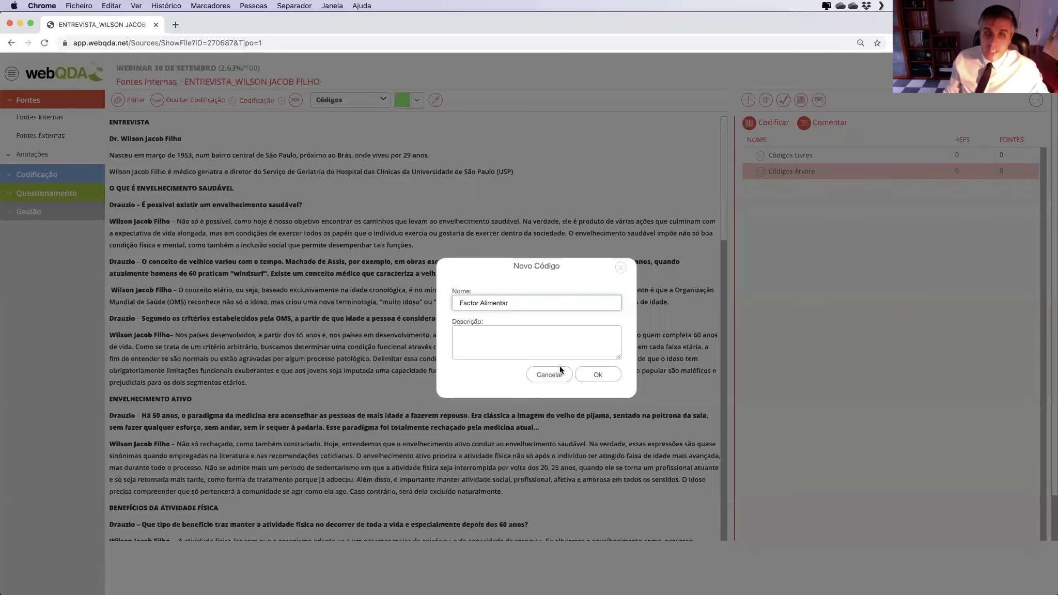
click(606, 375)
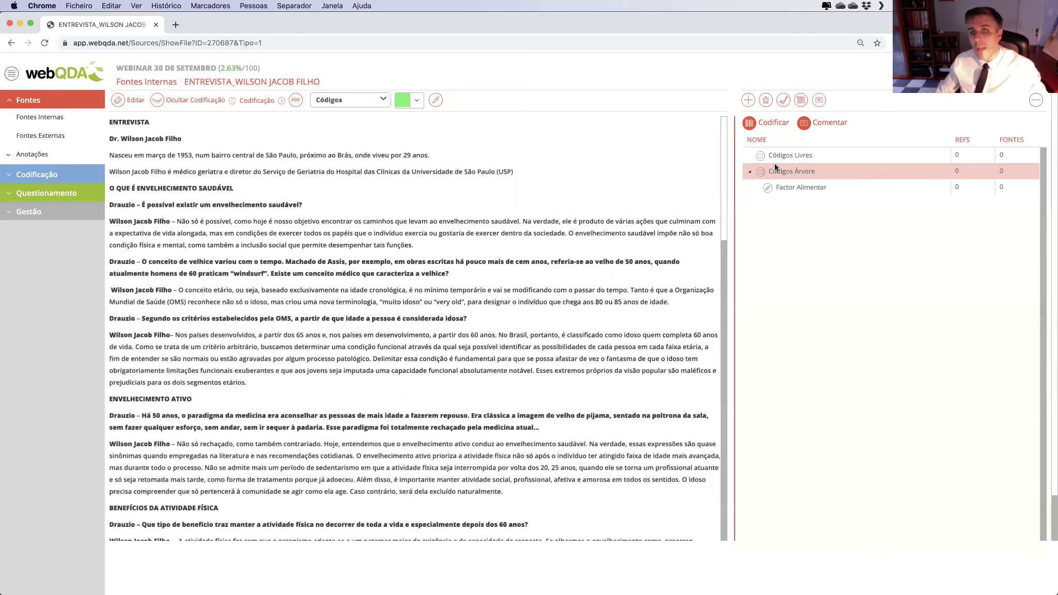
Add the subcodes "Vegan" and "Mediterrâneo" under the Factor Alimentar code
click(809, 187)
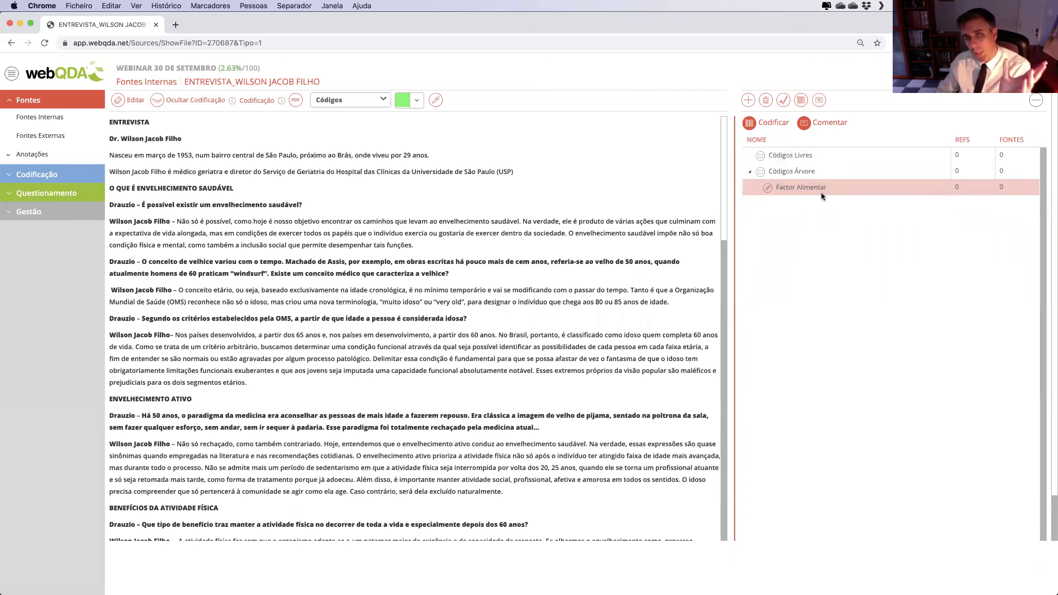
click(747, 100)
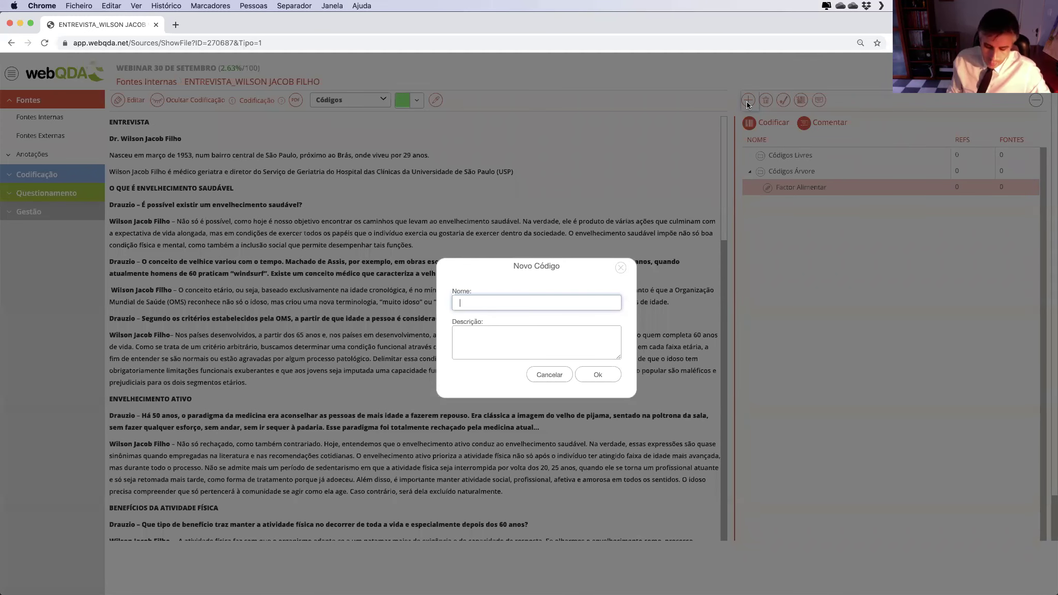
text(Vegan)
click(611, 375)
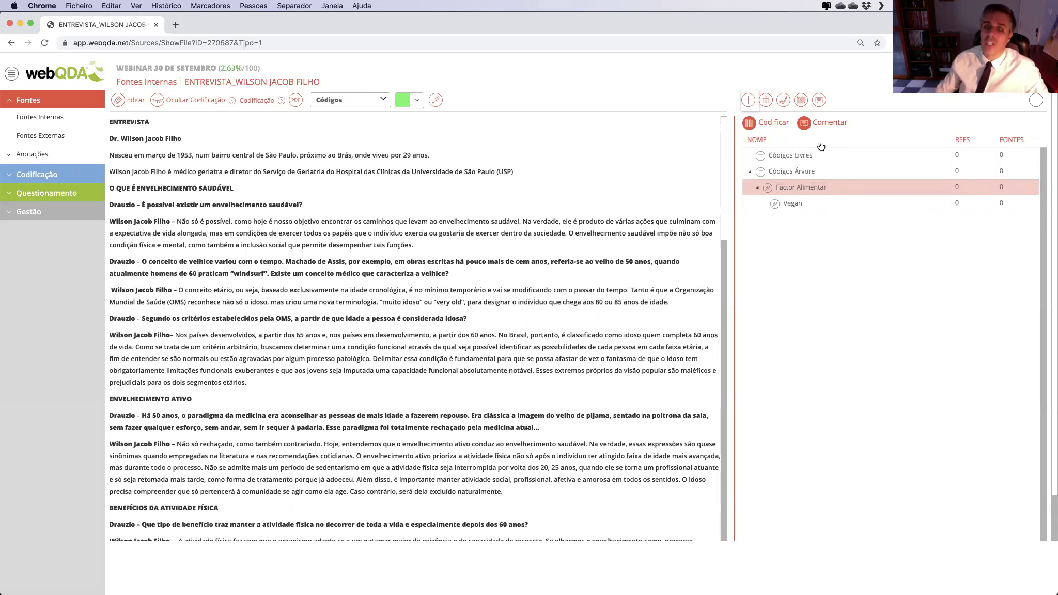
click(748, 101)
text(Mediterrâneo)
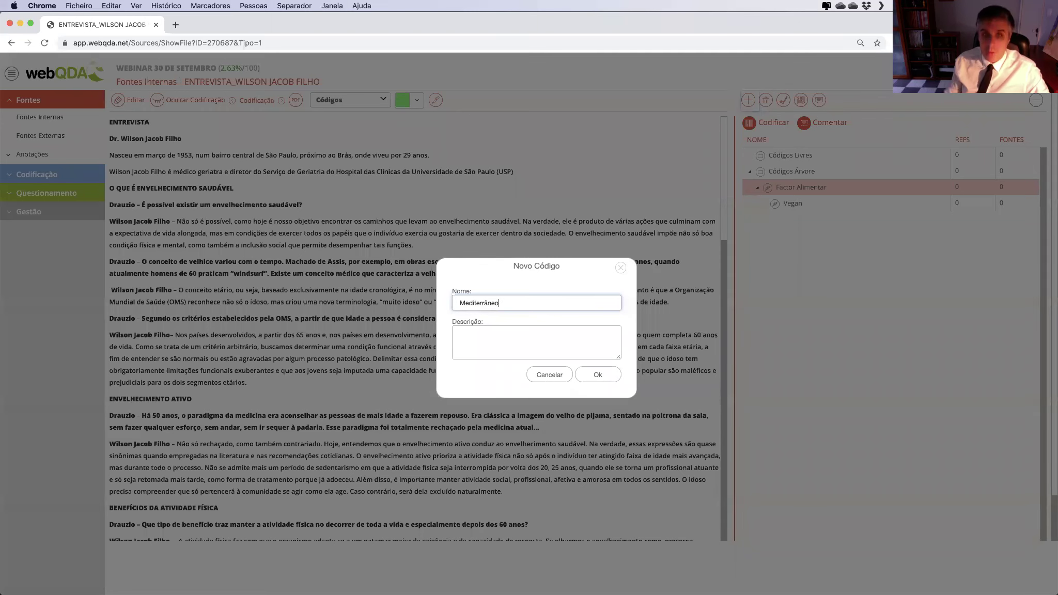
click(608, 375)
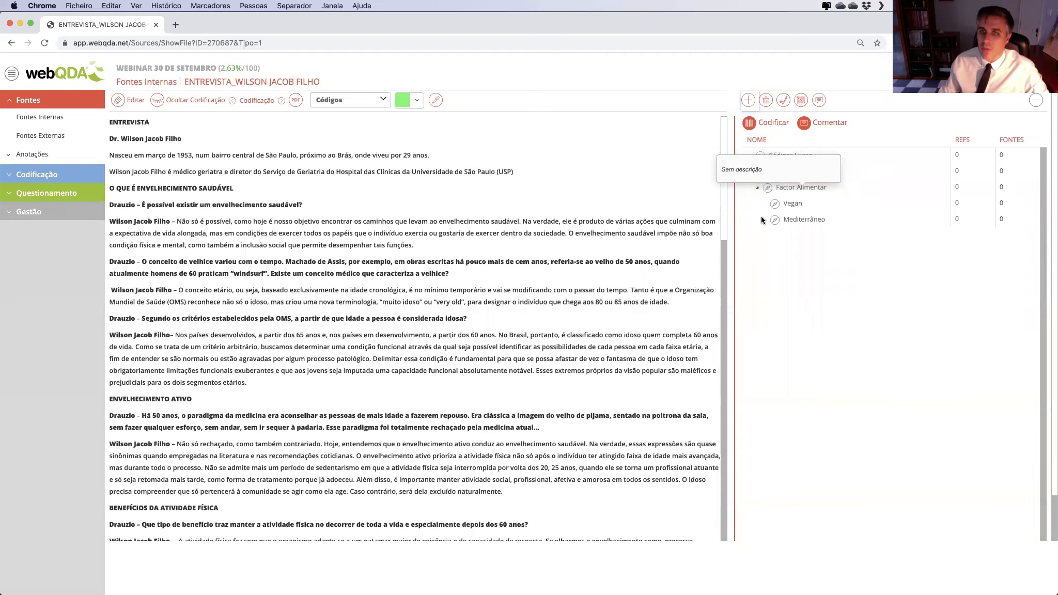
Collapse Factor Alimentar and create a second code named "Factores Sociais" under Códigos Árvore
click(809, 170)
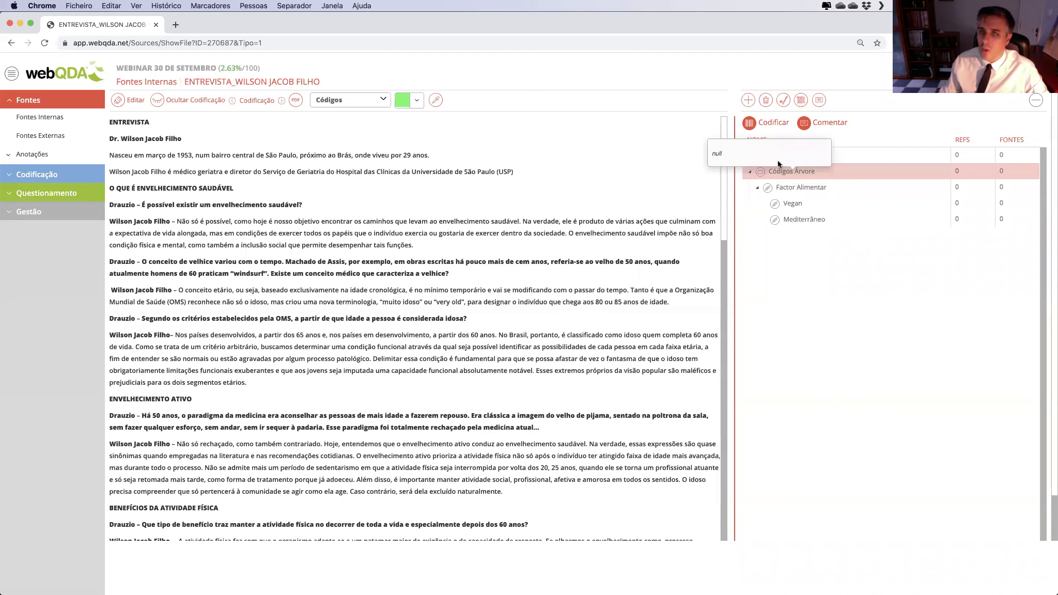
click(758, 187)
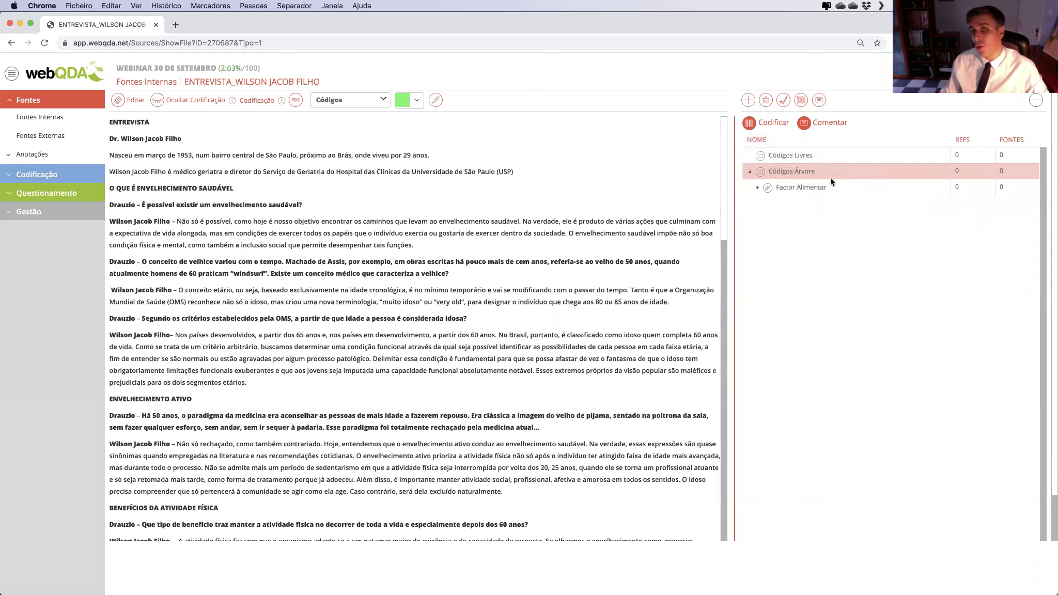
click(747, 100)
text(T)
key(BackSpace)
text(Factores Sociais)
click(596, 374)
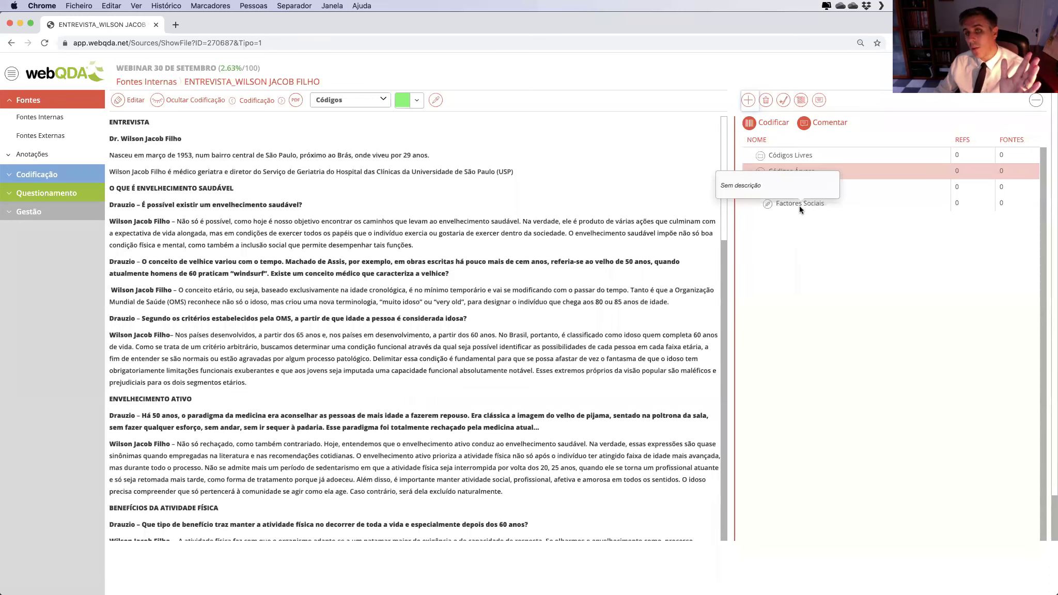
Add a subcode named "Vive com filhos" under the Factores Sociais code
click(812, 203)
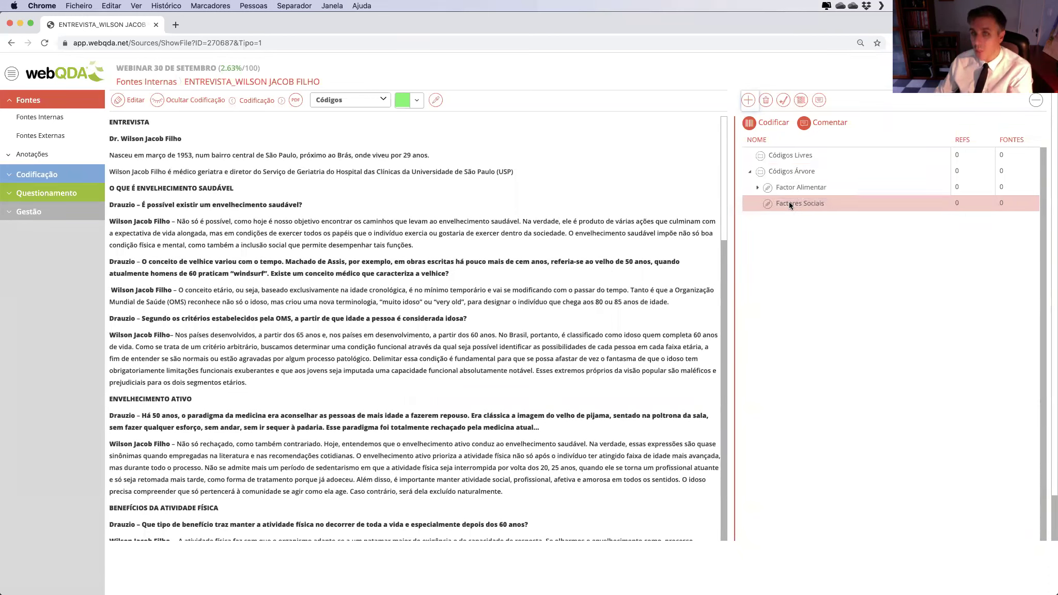
click(749, 102)
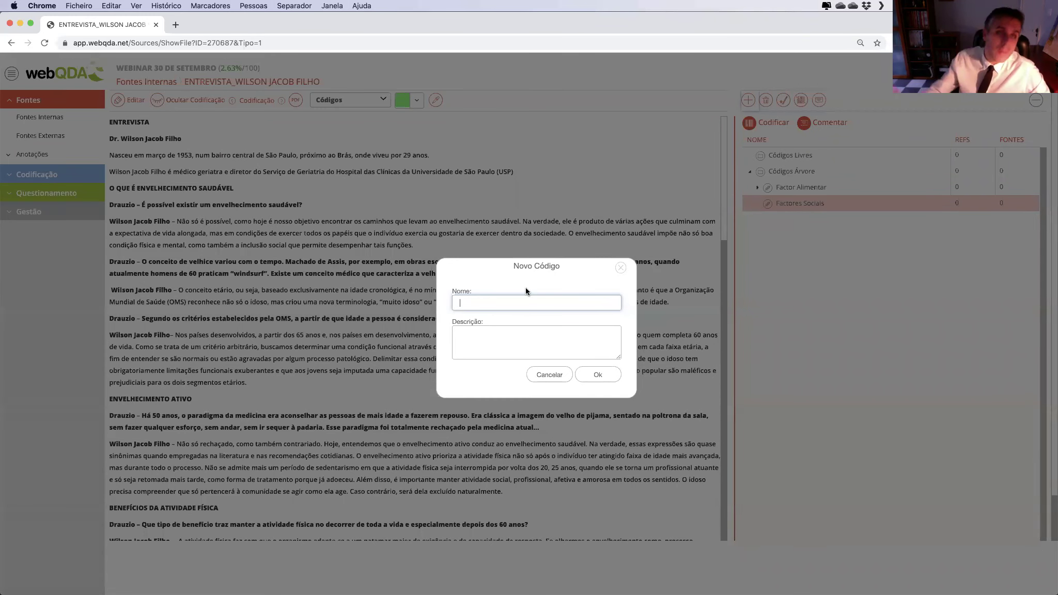
click(492, 302)
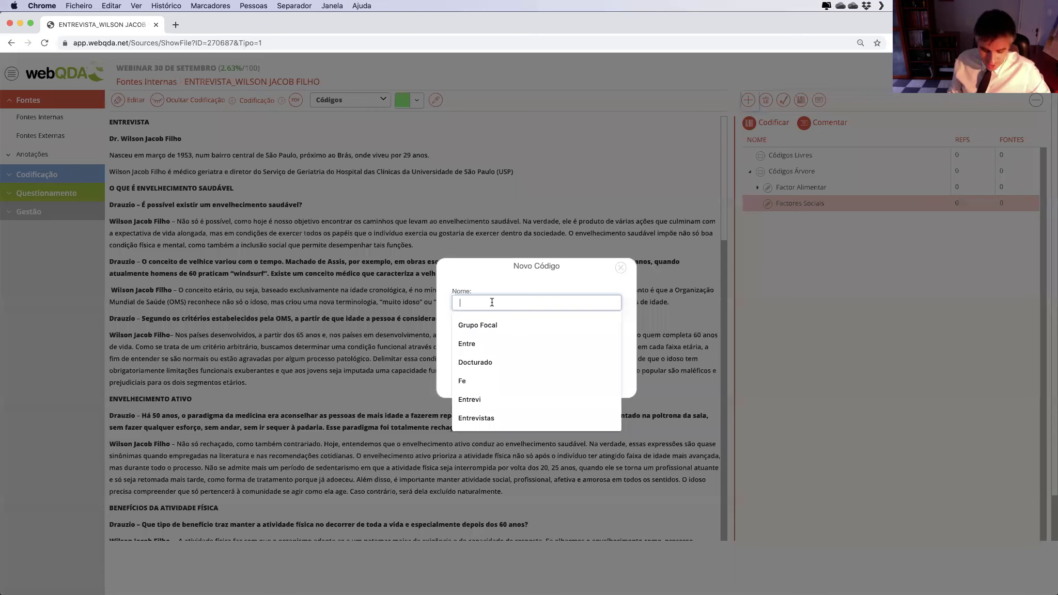
text(Fali)
key(BackSpace)
key(BackSpace)
key(BackSpace)
text(Vive com filhos)
click(598, 373)
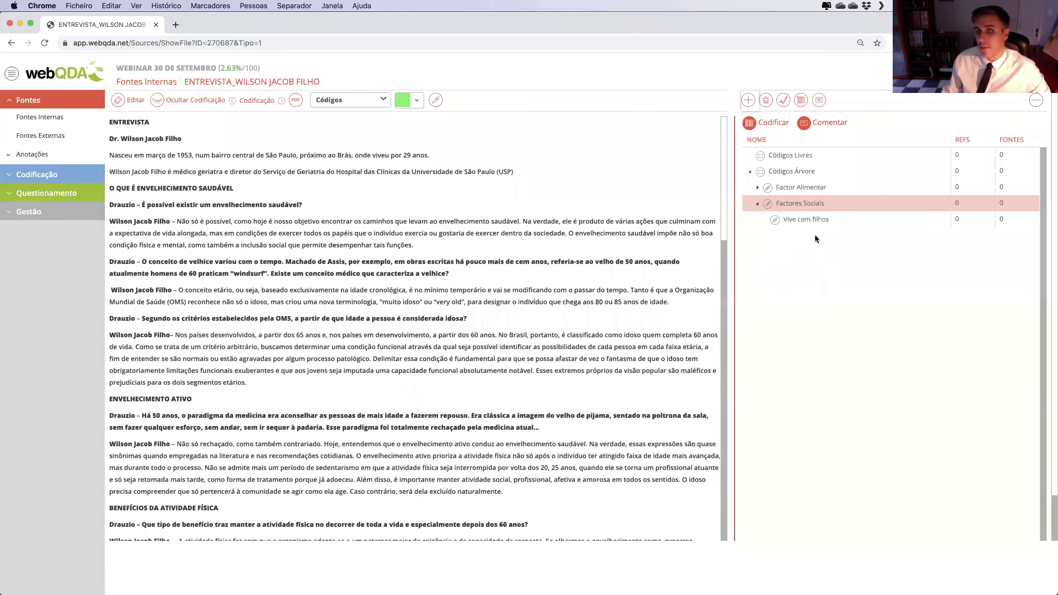
Add a subcode named "Vive Só" under Factores Sociais, expand Factor Alimentar and clear the code selection
click(748, 100)
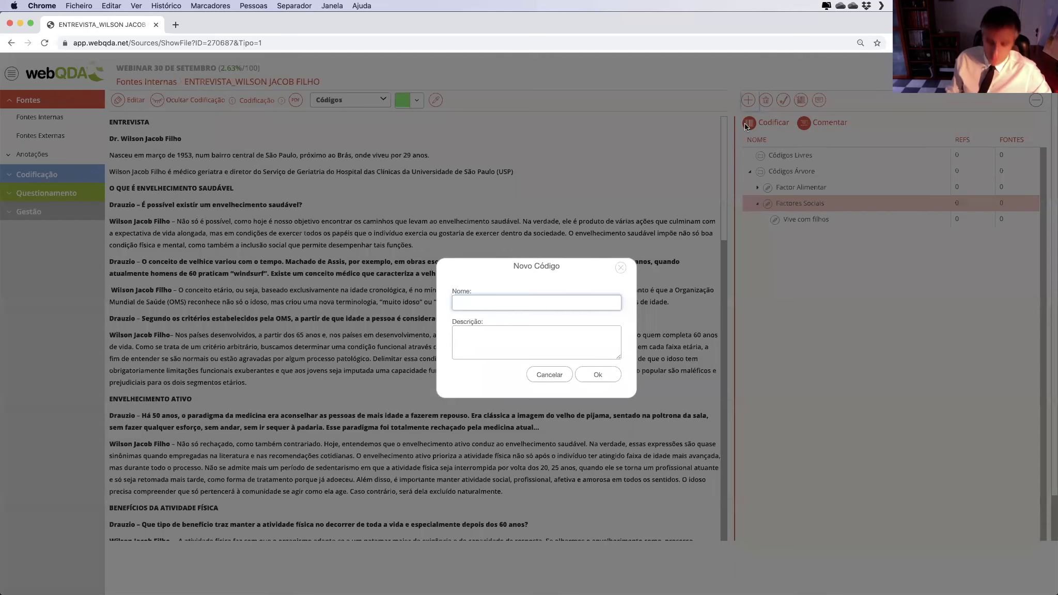
text(Vive Só)
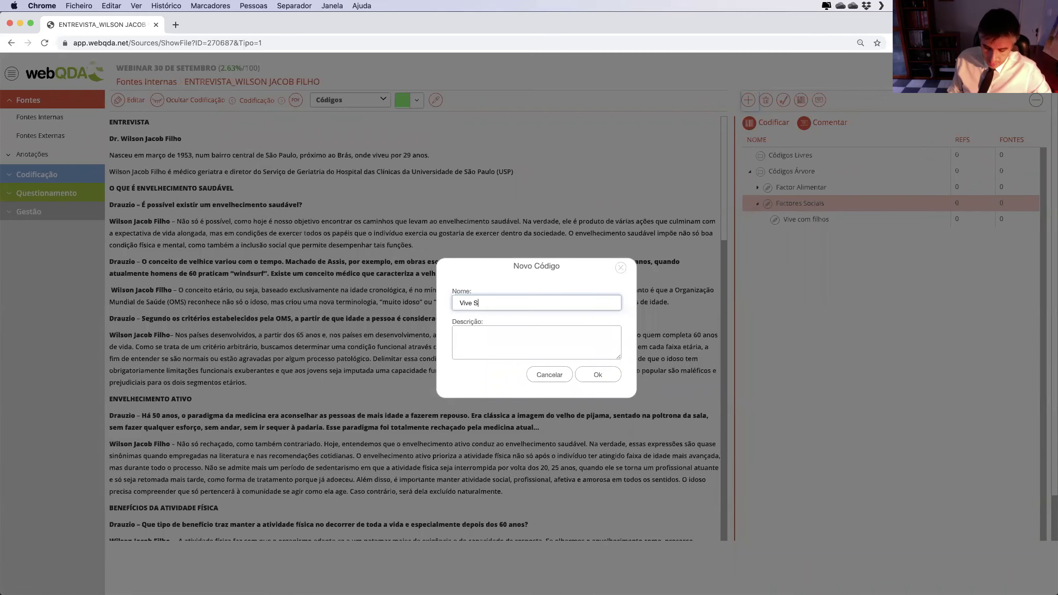
click(606, 368)
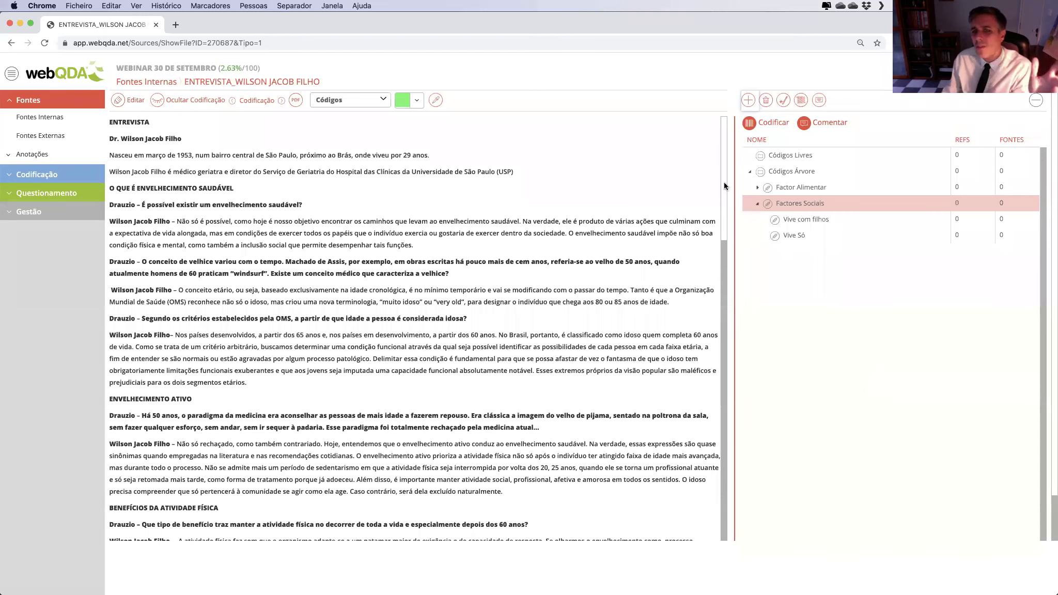
click(758, 186)
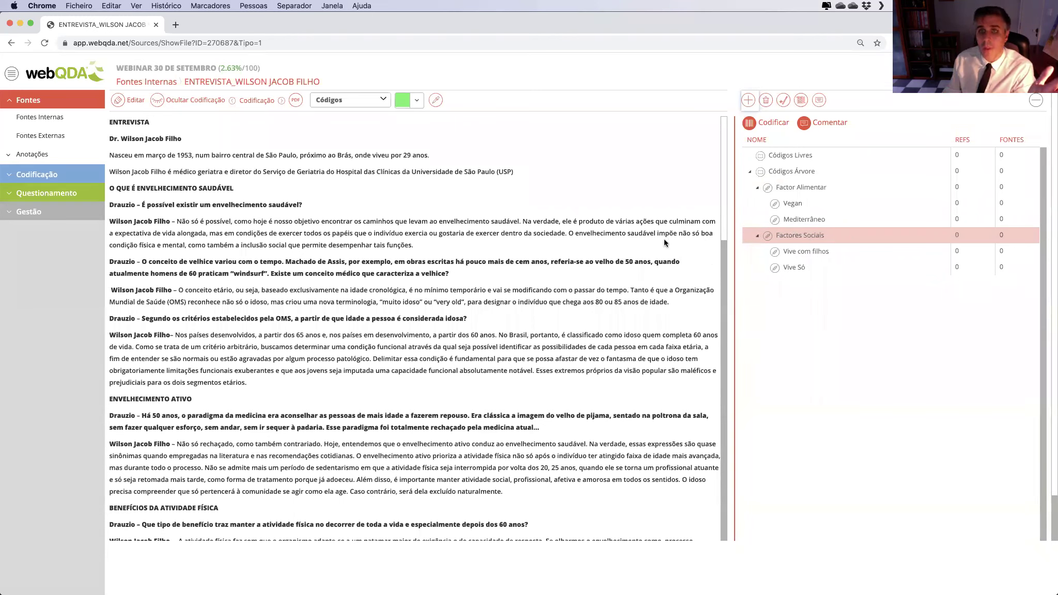
click(843, 238)
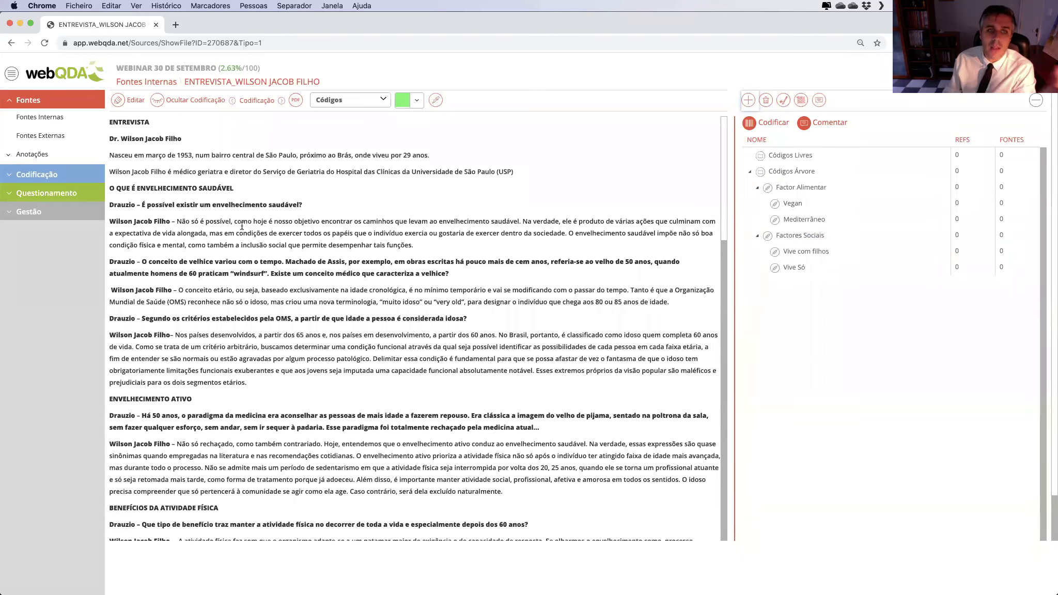
drag(179, 222, 207, 231)
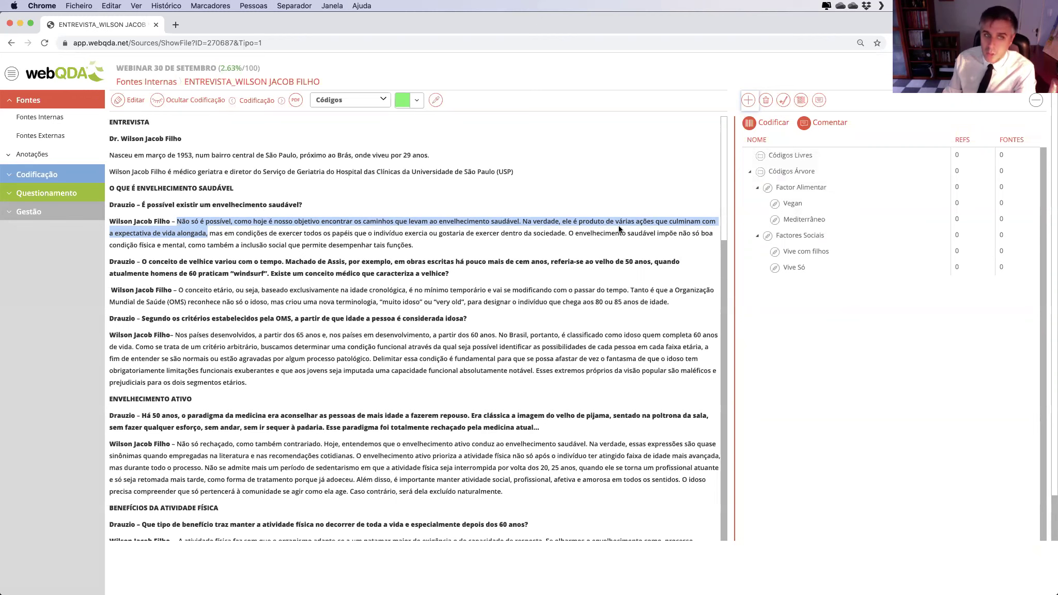
click(809, 225)
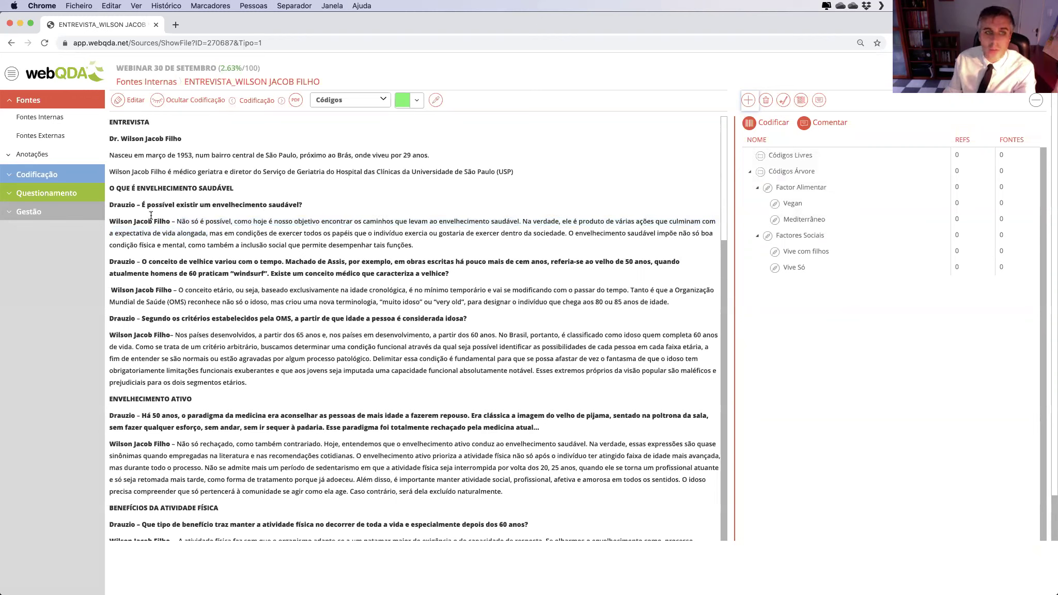
drag(176, 221, 209, 233)
click(794, 217)
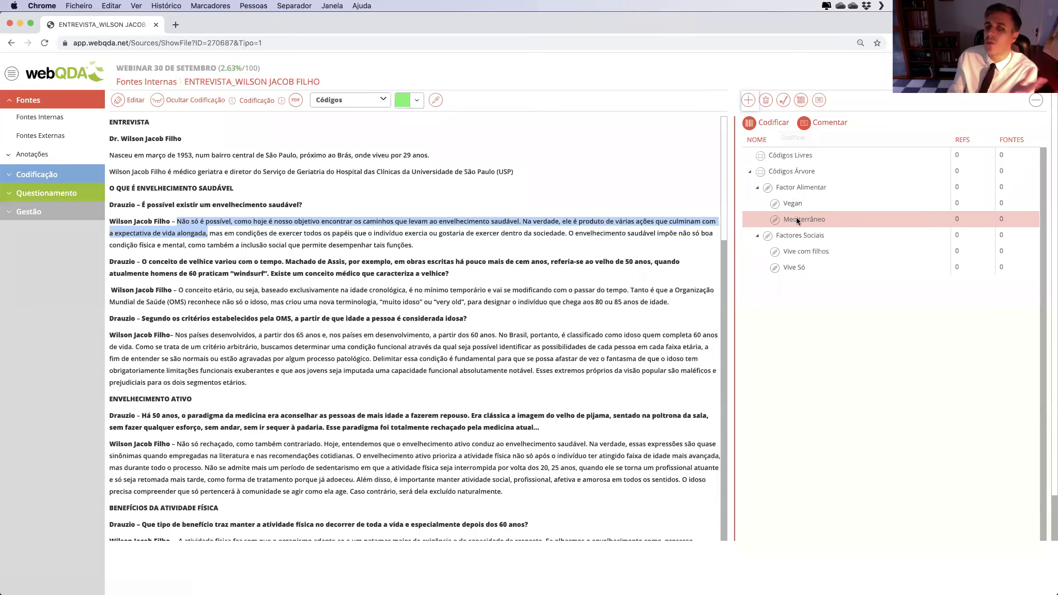
click(749, 100)
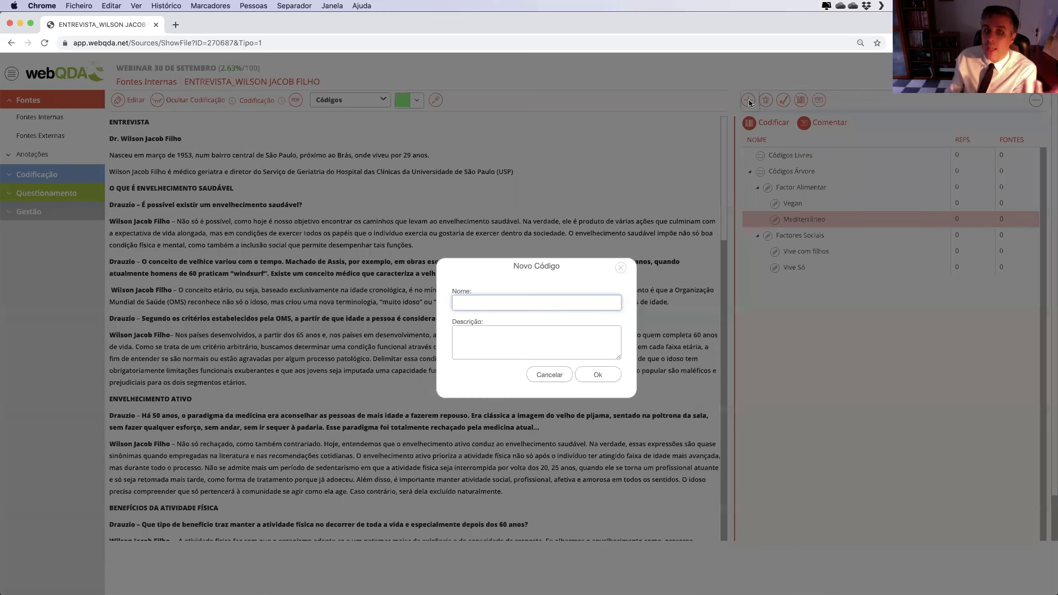
click(549, 374)
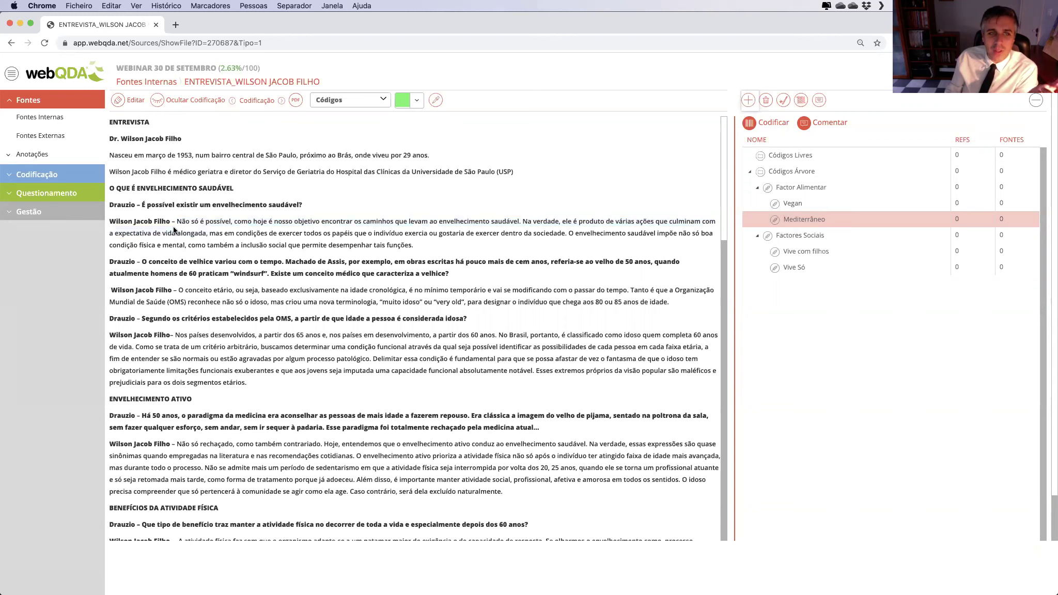
Code the passage from "Não só é possível" to "exercer todos os papéis que" in the open interview with the Mediterrâneo code
drag(177, 221, 365, 233)
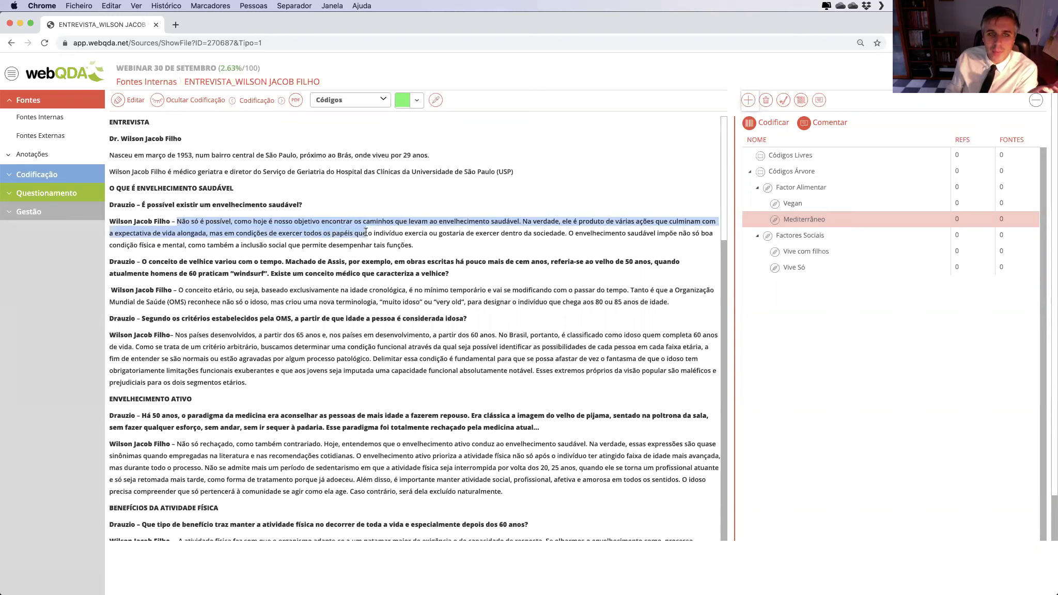
click(767, 124)
mouse_move(337, 226)
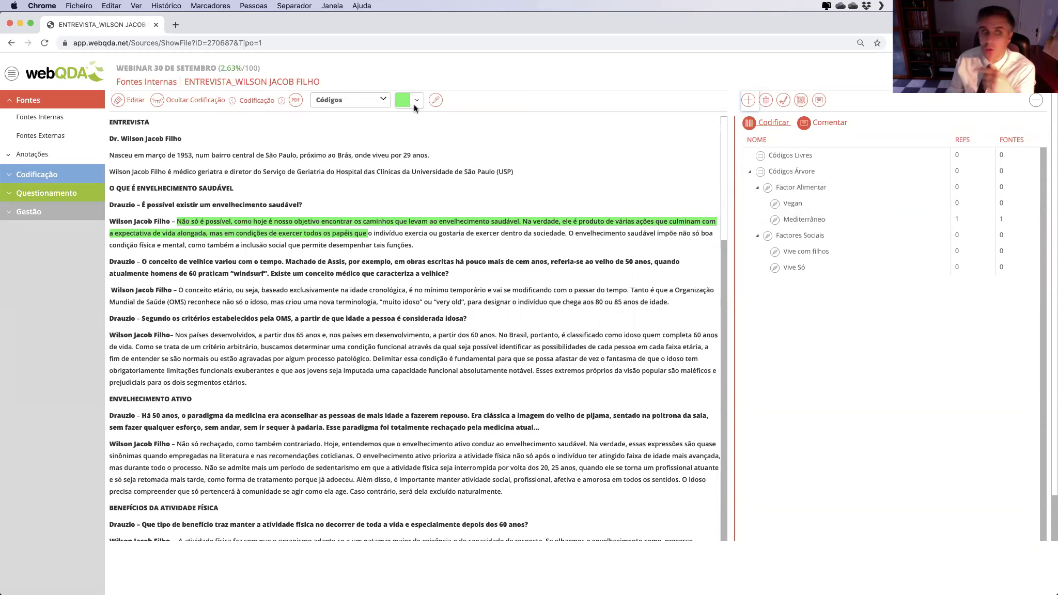
Open ENTREVISTA_ALEXANDRE KALACHE and code the passage from "É um grande desafio" to "12,5% para 25%" as Mediterrâneo
click(11, 43)
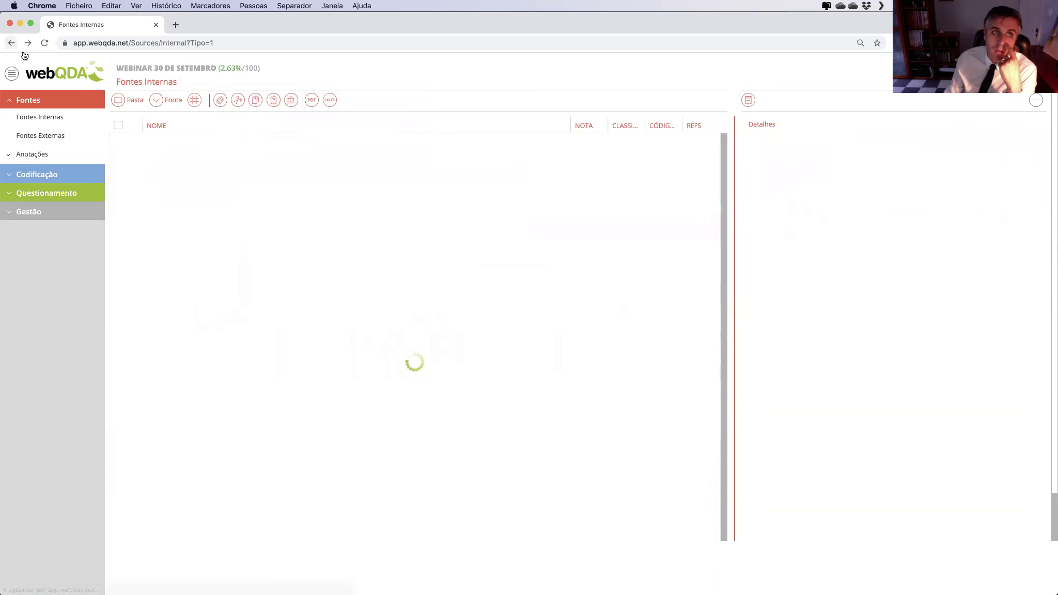
double_click(169, 227)
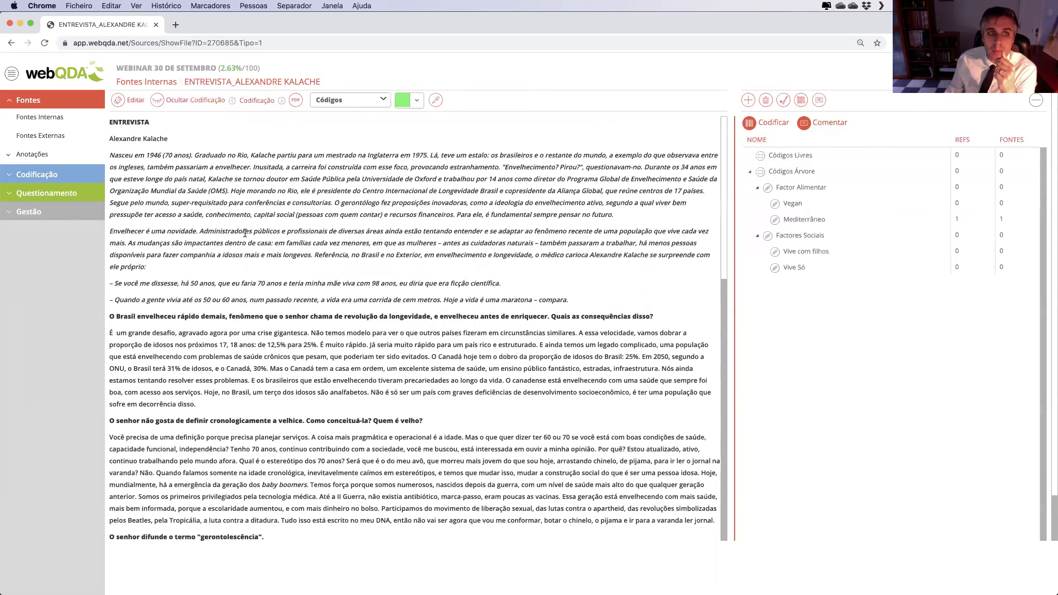
drag(108, 333, 317, 344)
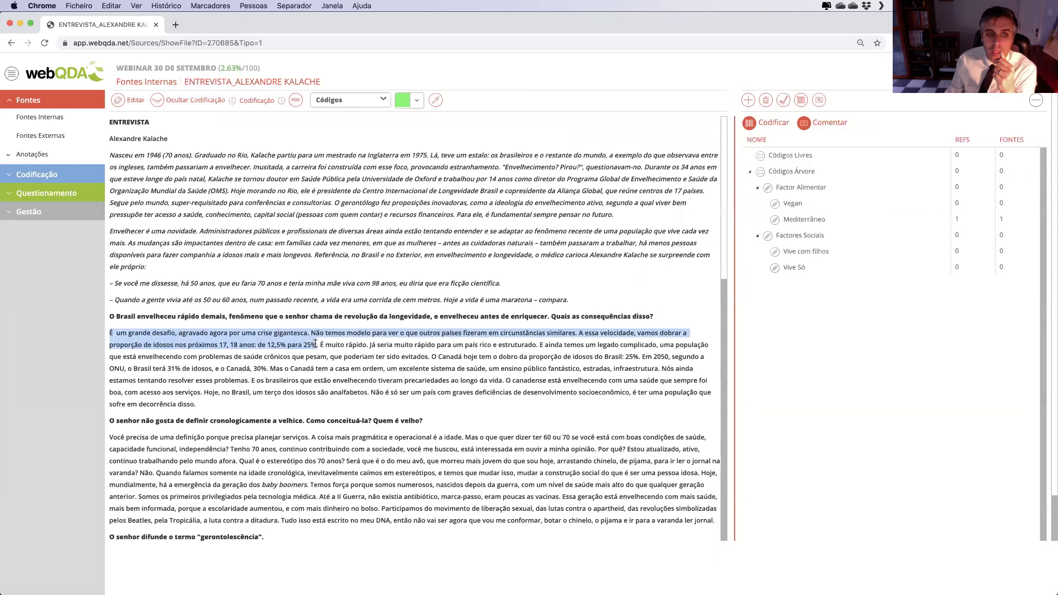
click(844, 219)
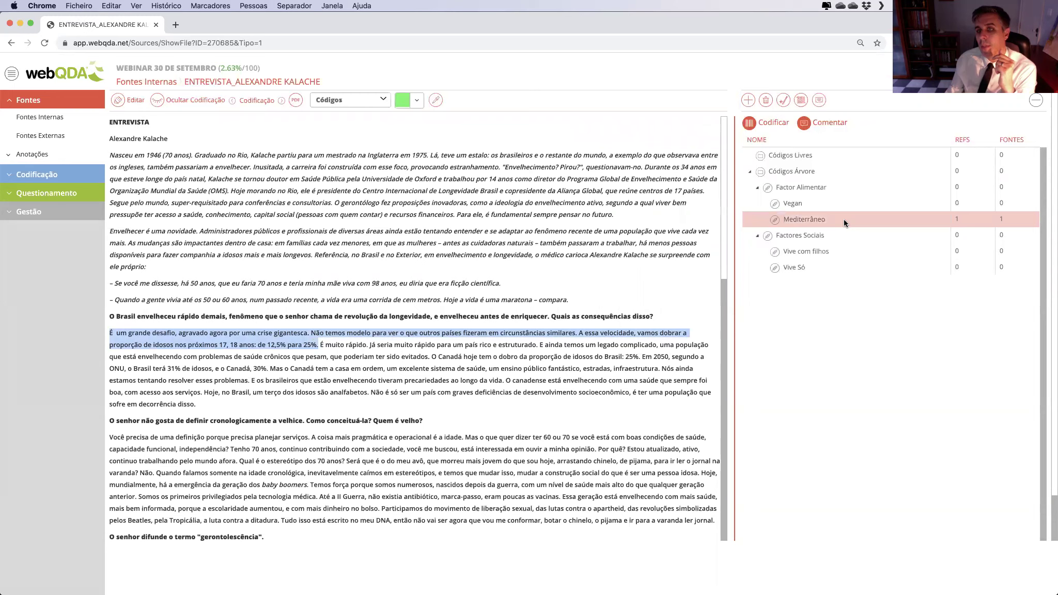
click(772, 124)
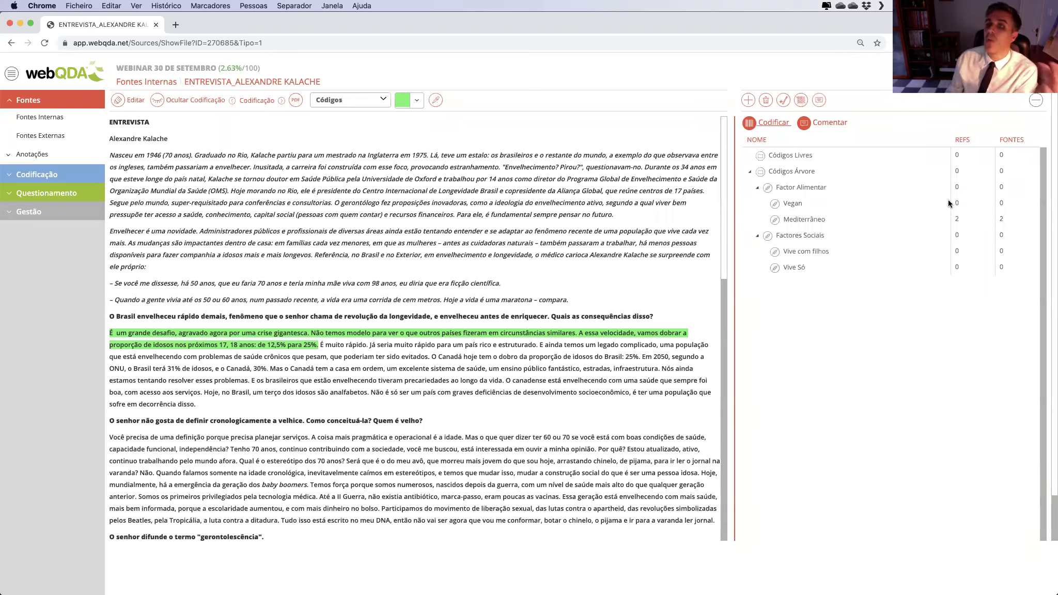
mouse_move(357, 333)
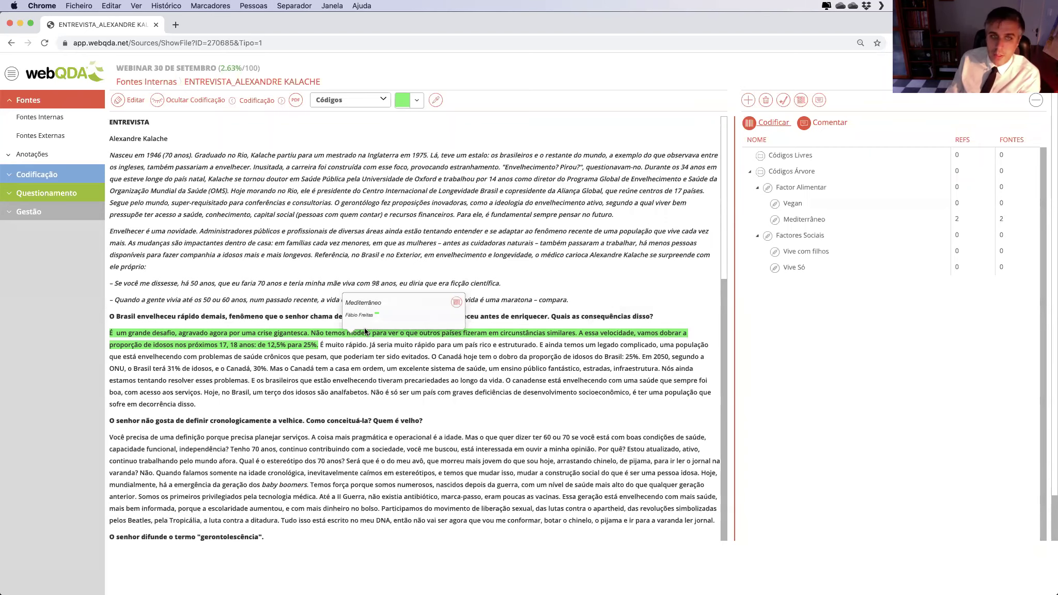
scroll(365, 332, up, 5)
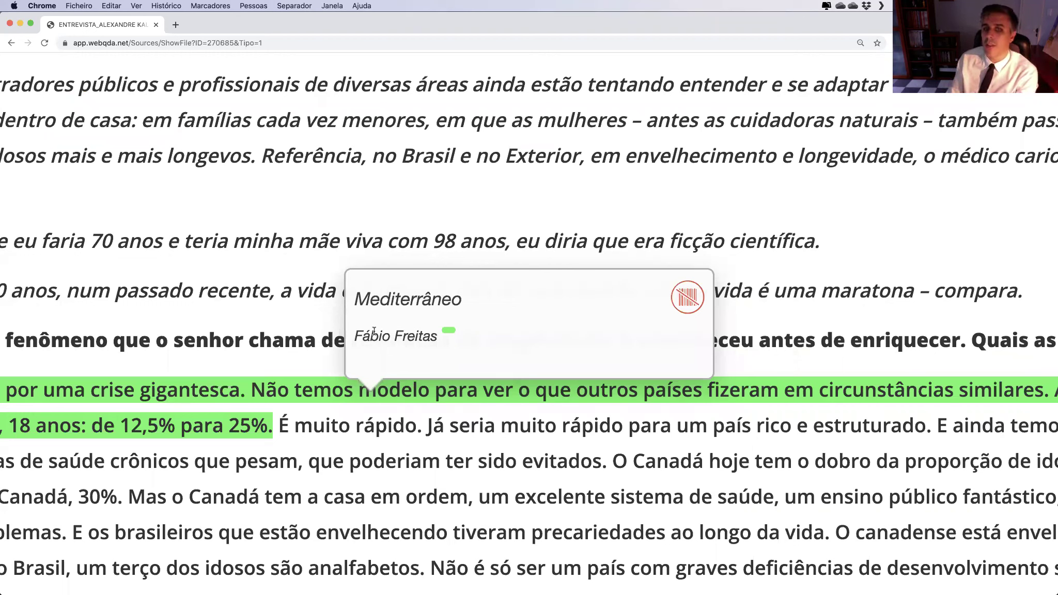
scroll(375, 331, down, 5)
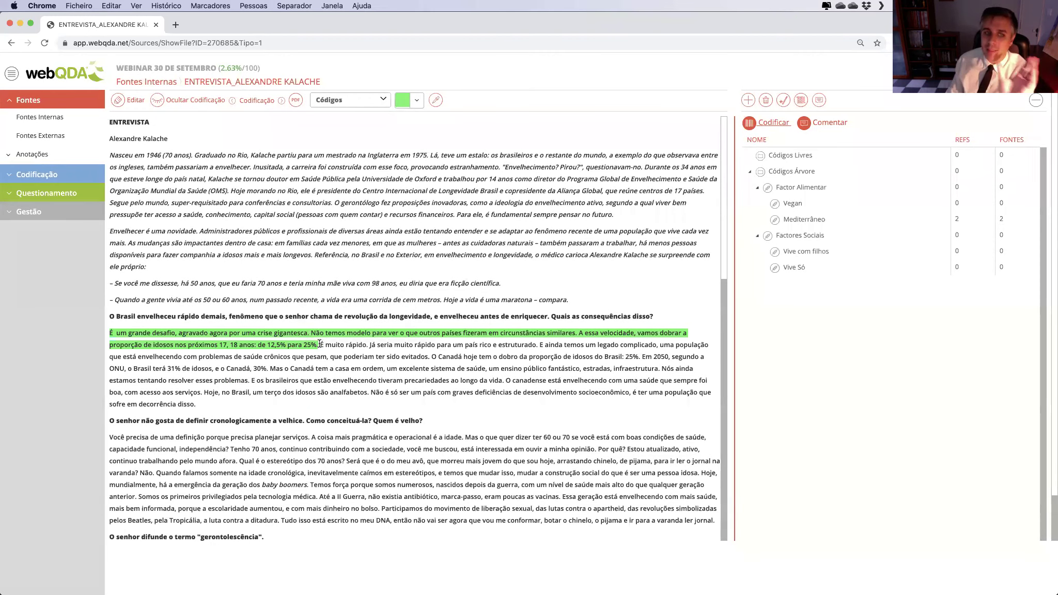
Add a comment with filler text to the excerpt "17, 18 anos: de 12,5% para 25%." within the coded passage
drag(322, 344, 220, 345)
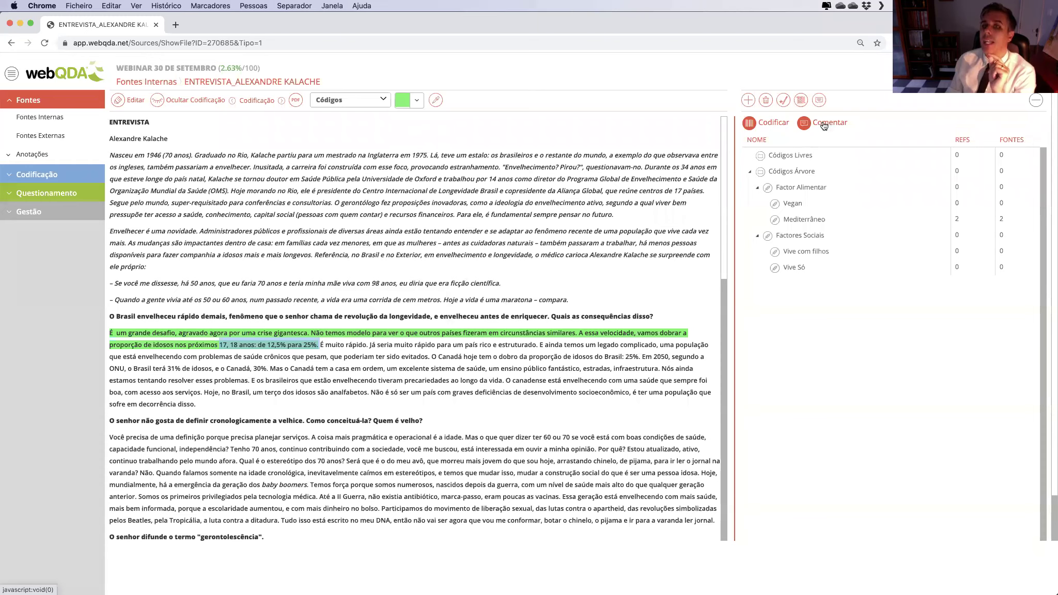
right_click(291, 351)
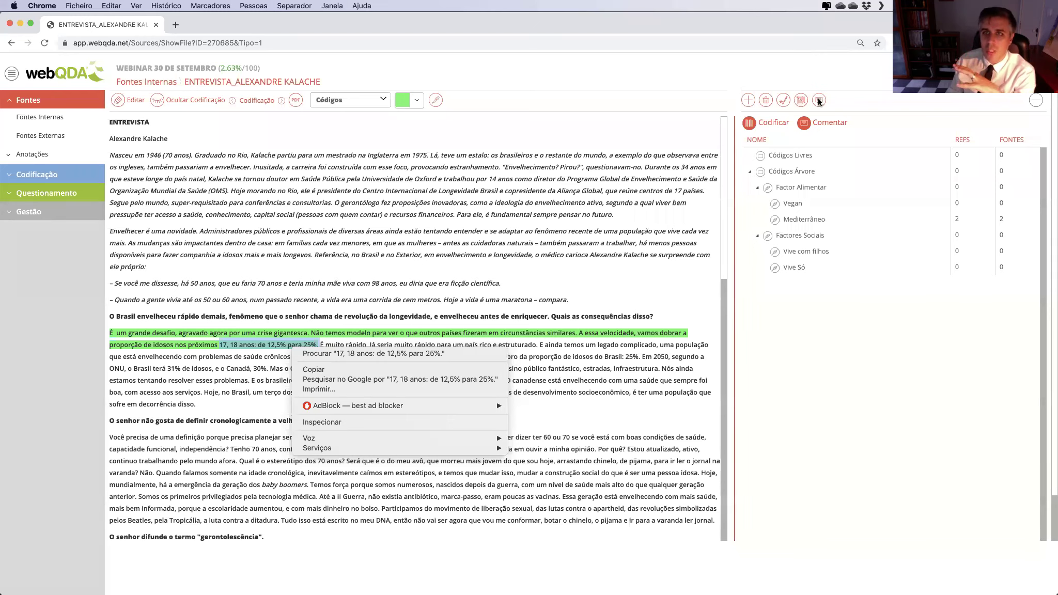
click(818, 124)
click(812, 126)
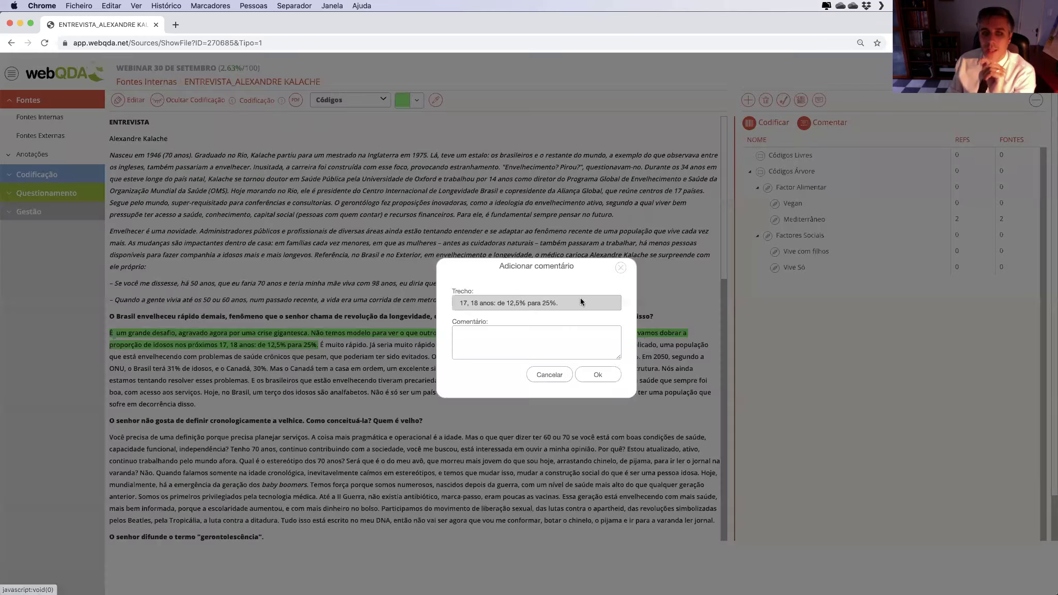
click(510, 334)
text(jdaskjdhasdh  )
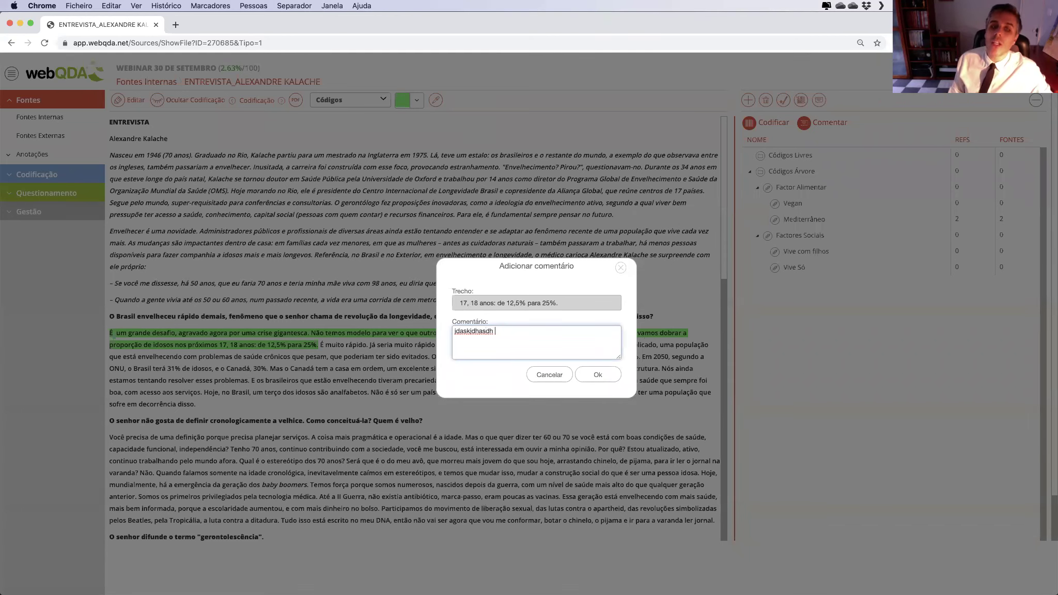
text(jdas dasdju)
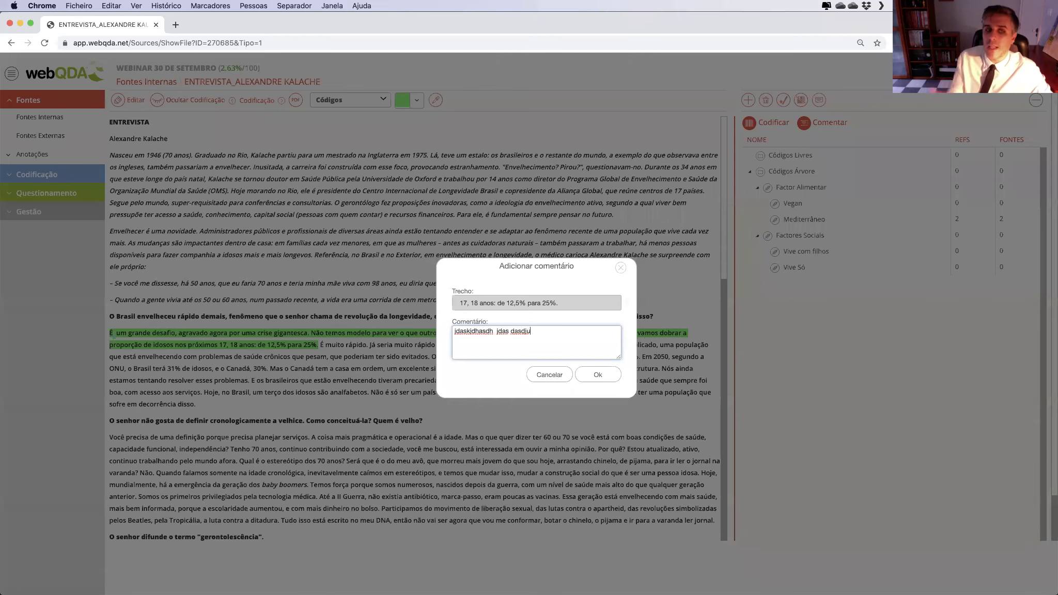
text(djsjkhd )
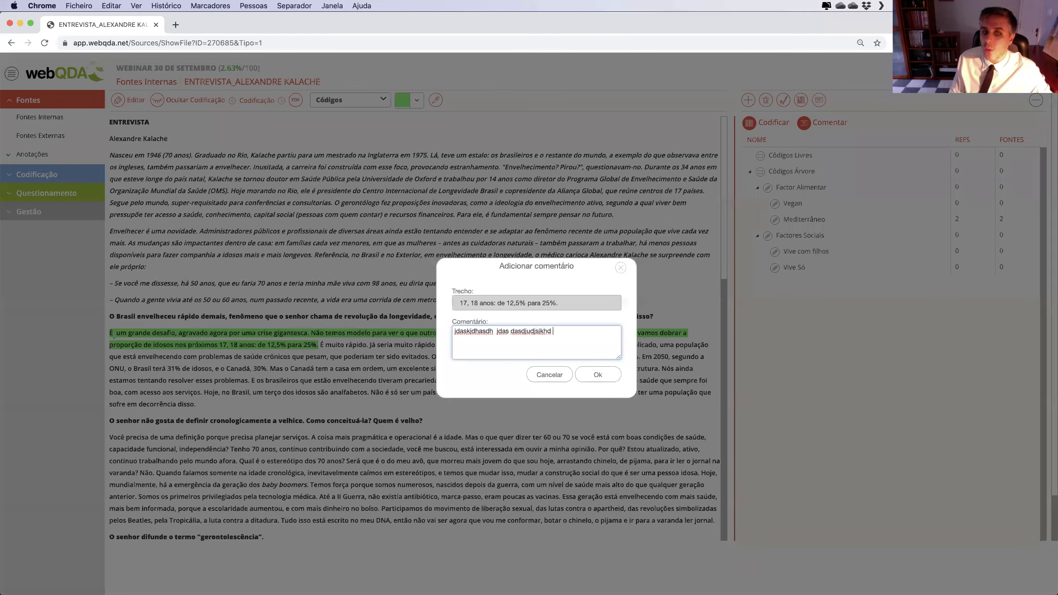
text(dhjksdhh asdjkh dkdaskjkd kjd)
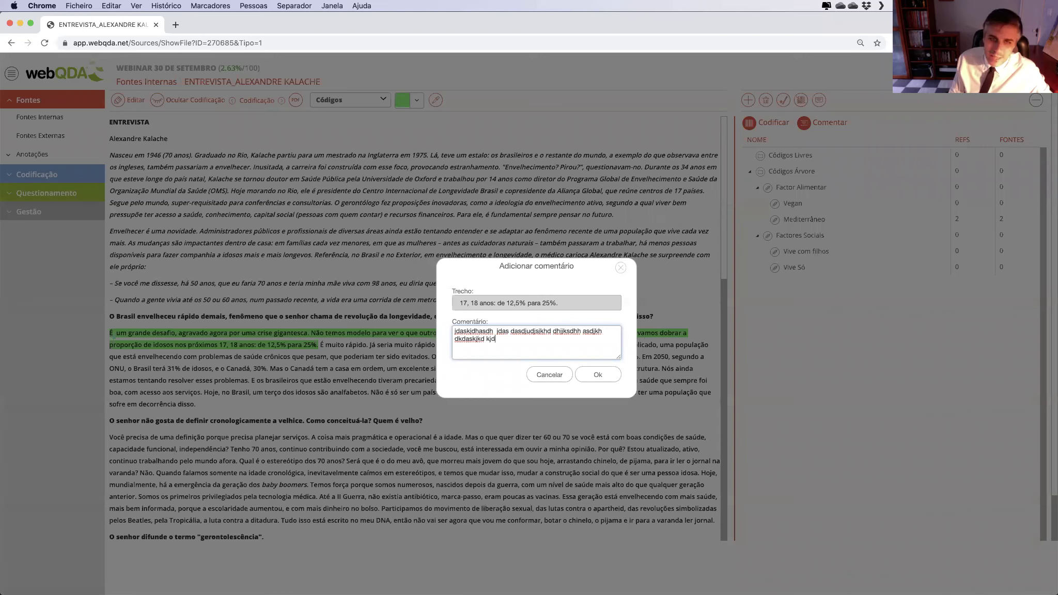
text(ksljdklajsd lkdj jkjdskajd sa)
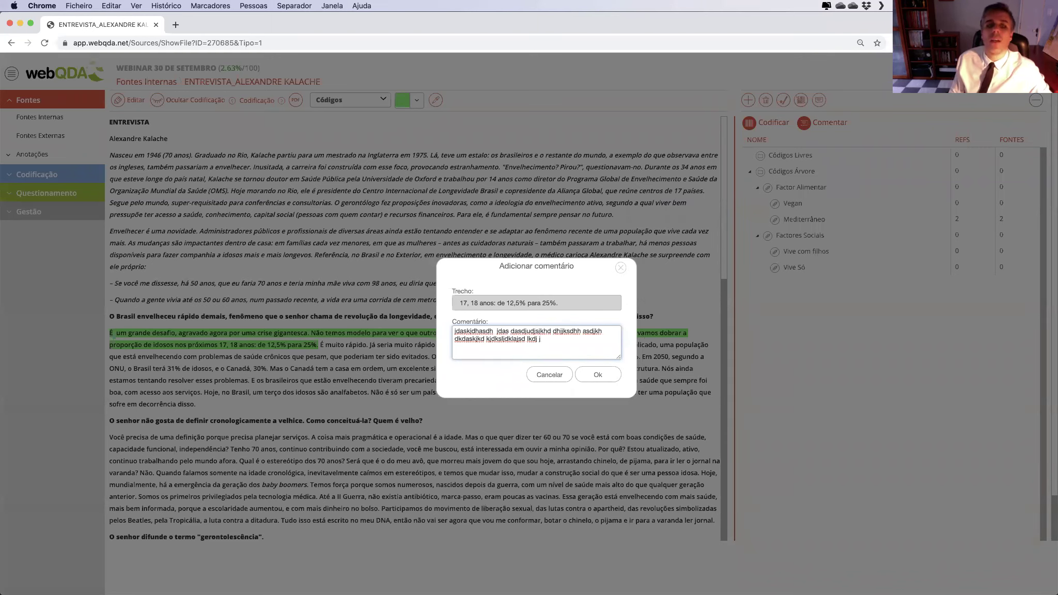
click(613, 378)
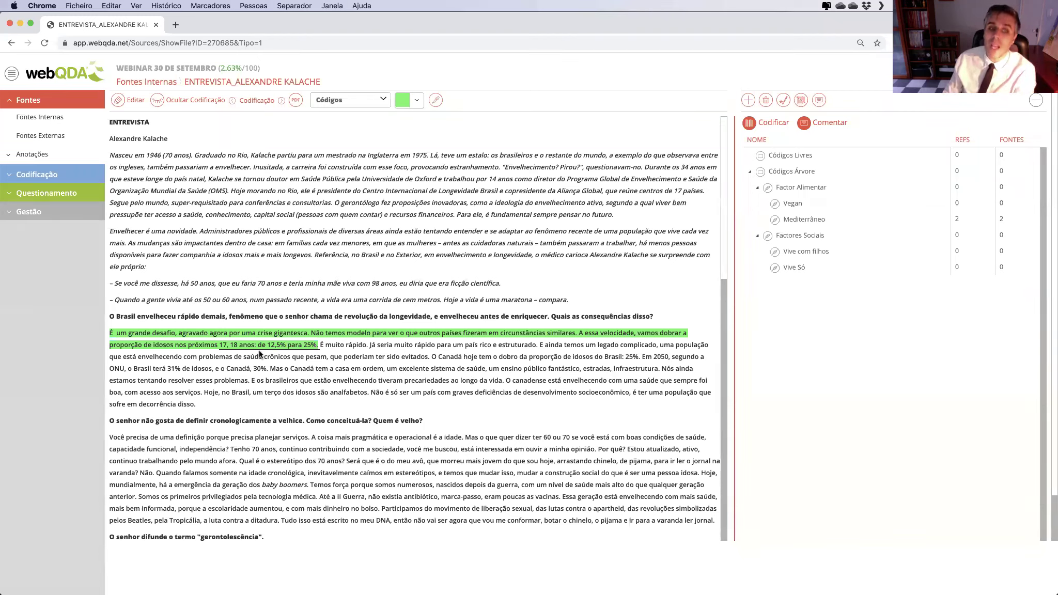
mouse_move(262, 351)
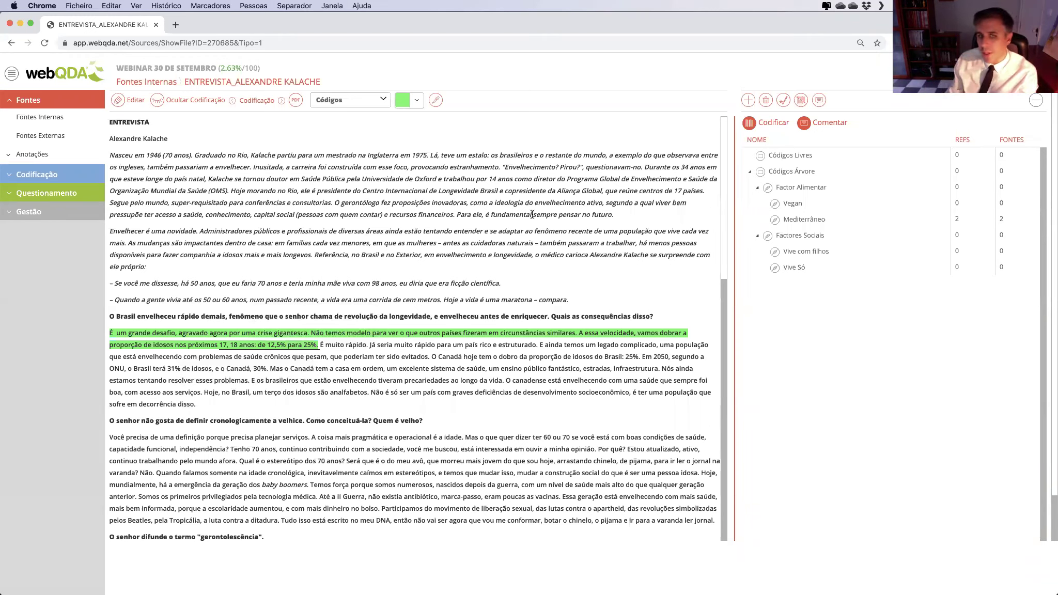
Code the excerpt "Não temos modelo para ver o que outros países" with the Vive Só code as well
mouse_move(389, 335)
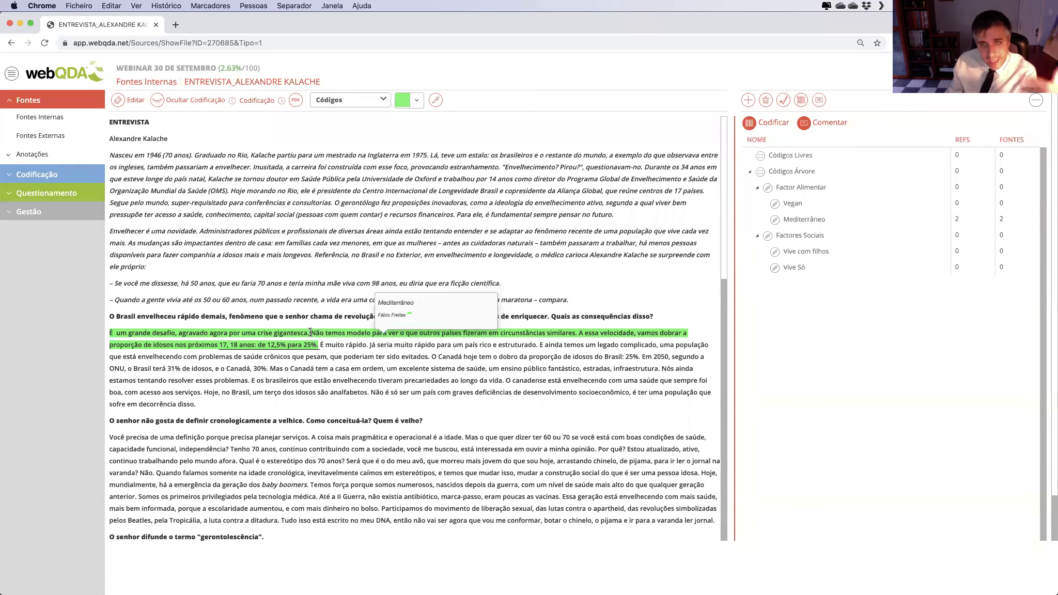
drag(310, 332, 460, 331)
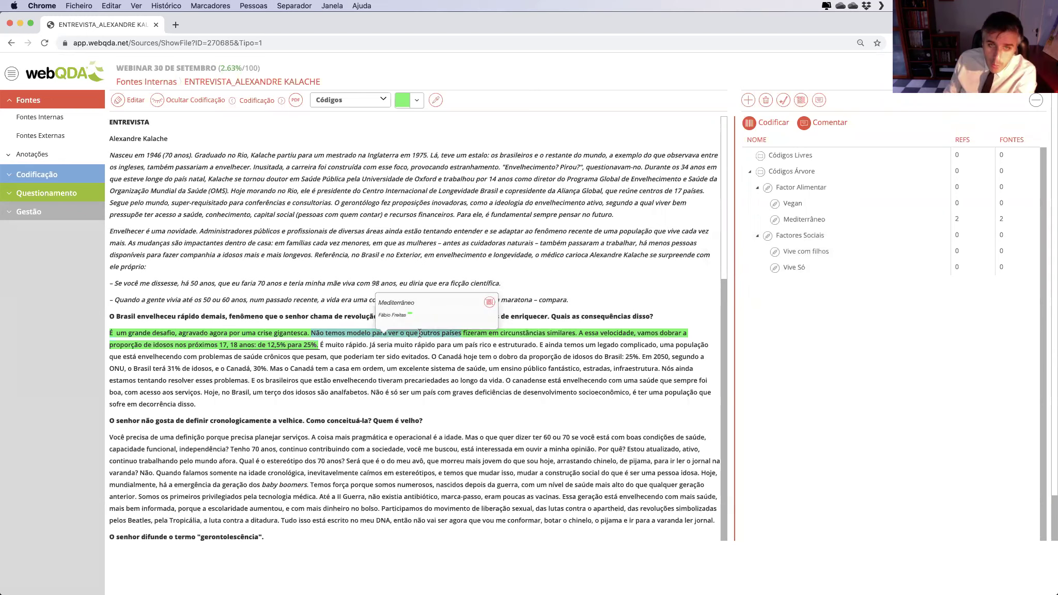
click(798, 269)
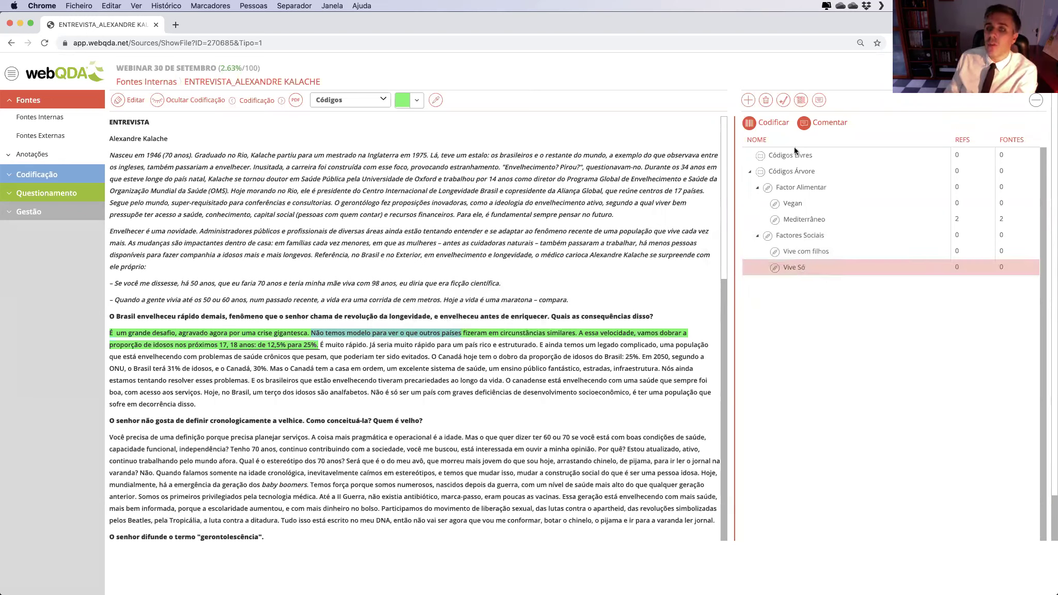
click(766, 123)
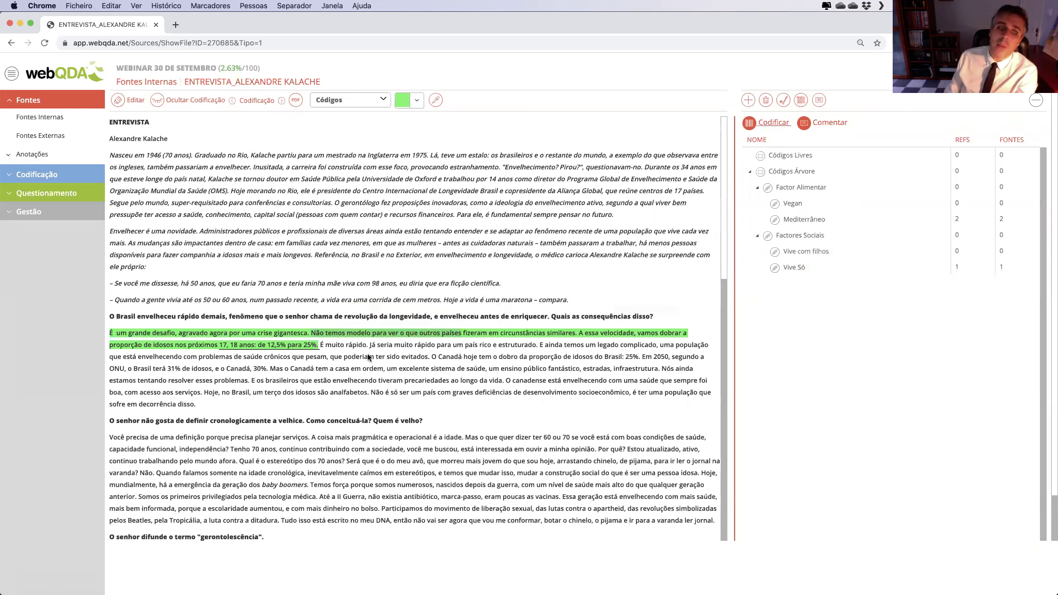
mouse_move(374, 334)
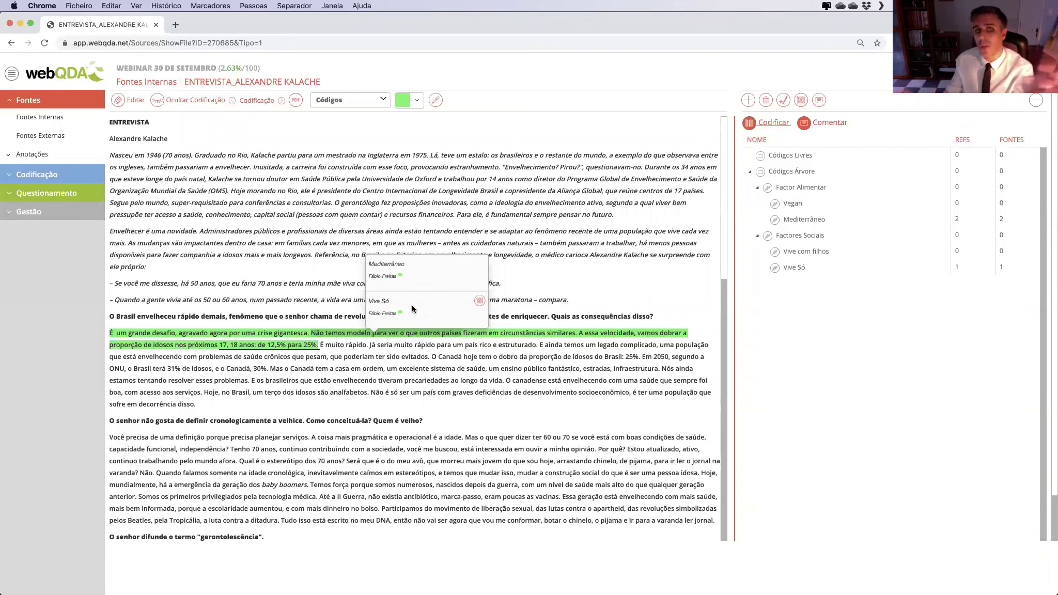
Return to Fontes Internas and open the video source Domingos_105anos_Dicas_Longevidade for editing
click(71, 101)
click(68, 99)
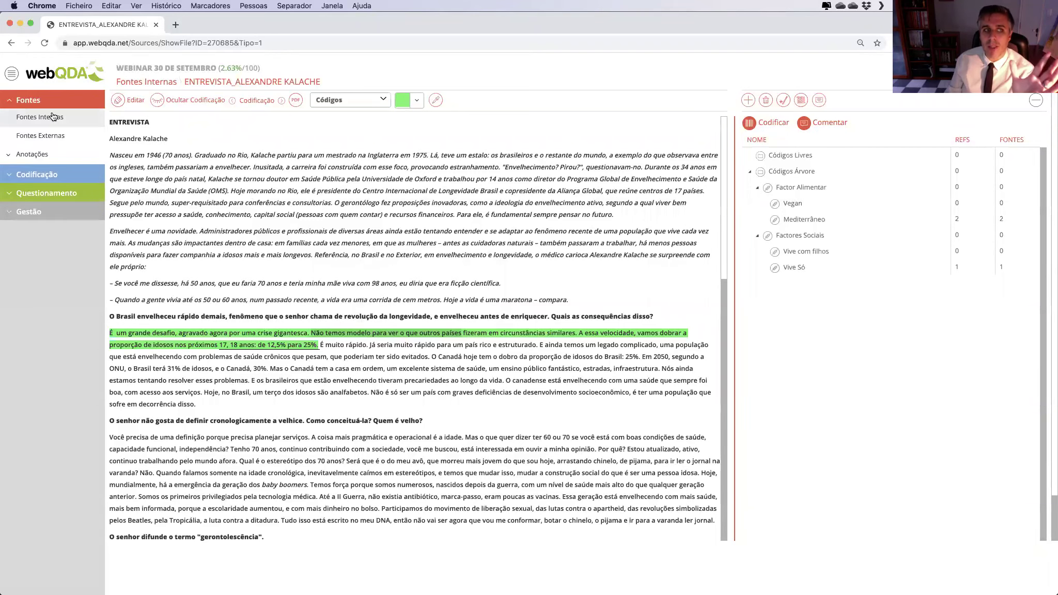
click(51, 118)
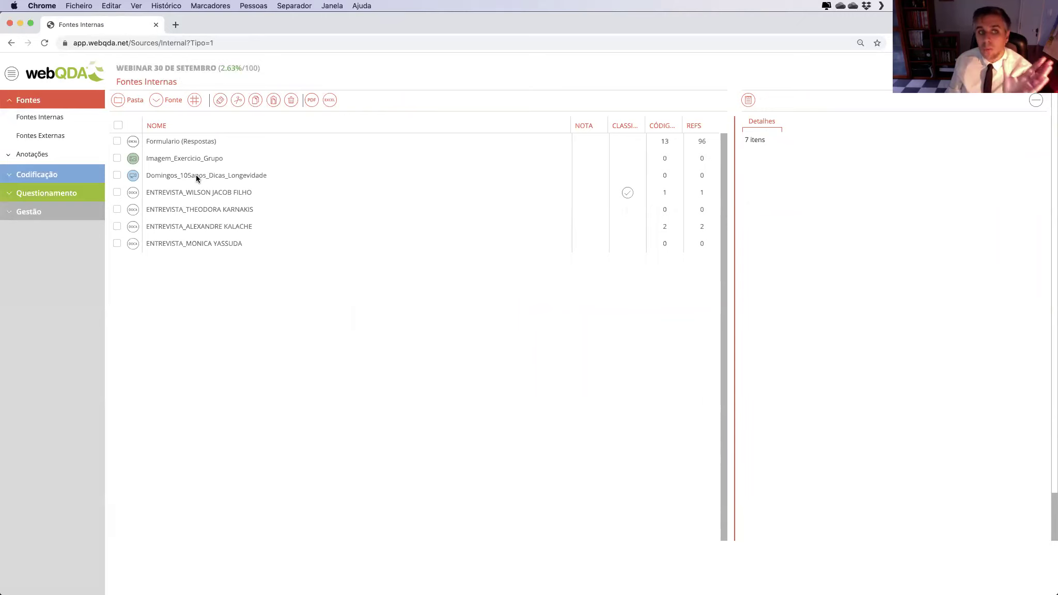
double_click(197, 175)
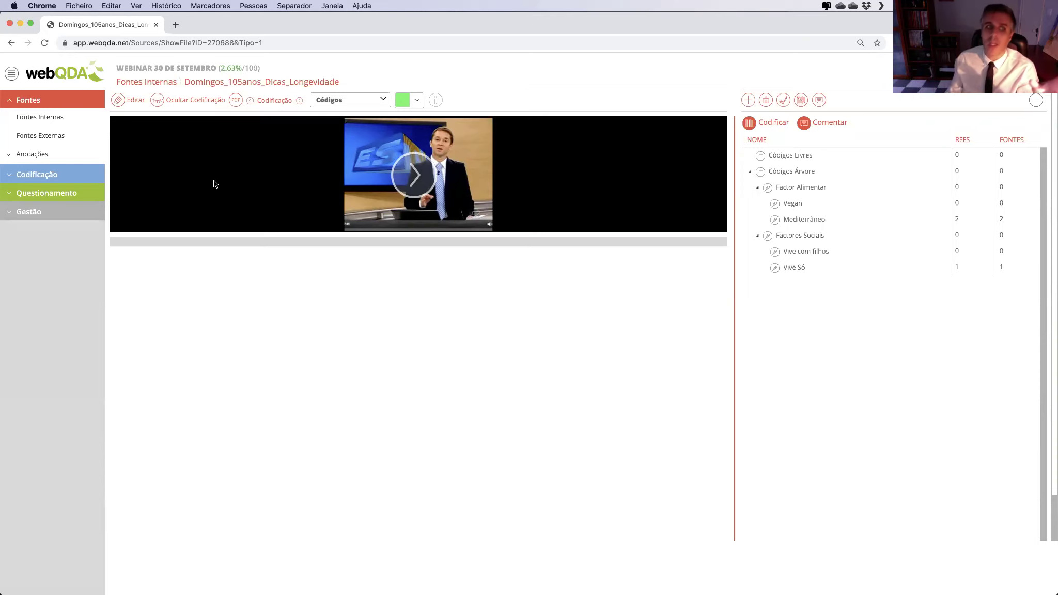
click(136, 100)
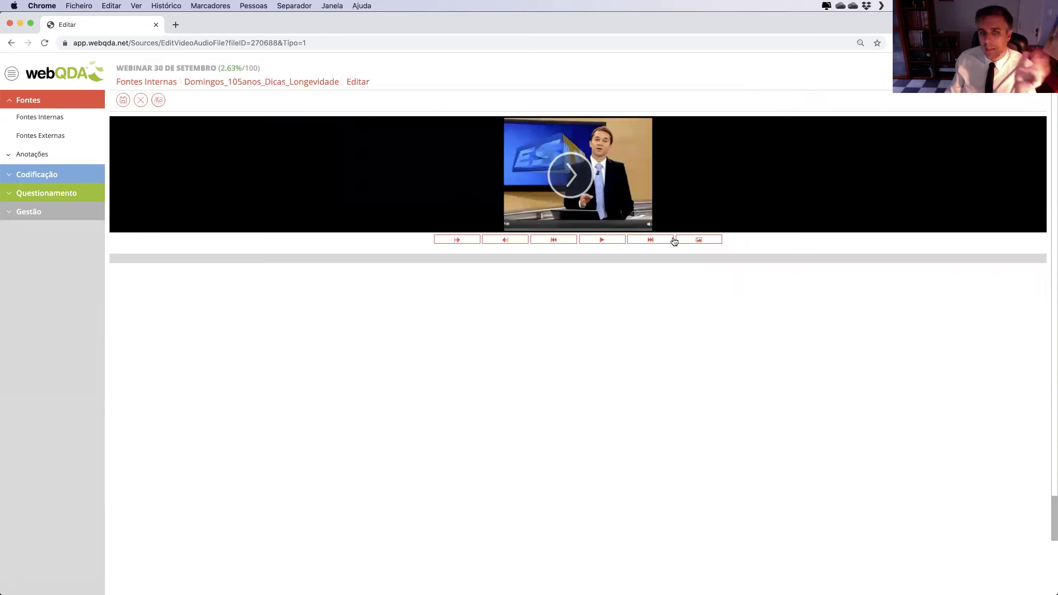
Play the video, skip ahead and mark a segment from 00:00:40 to 00:00:53
click(570, 175)
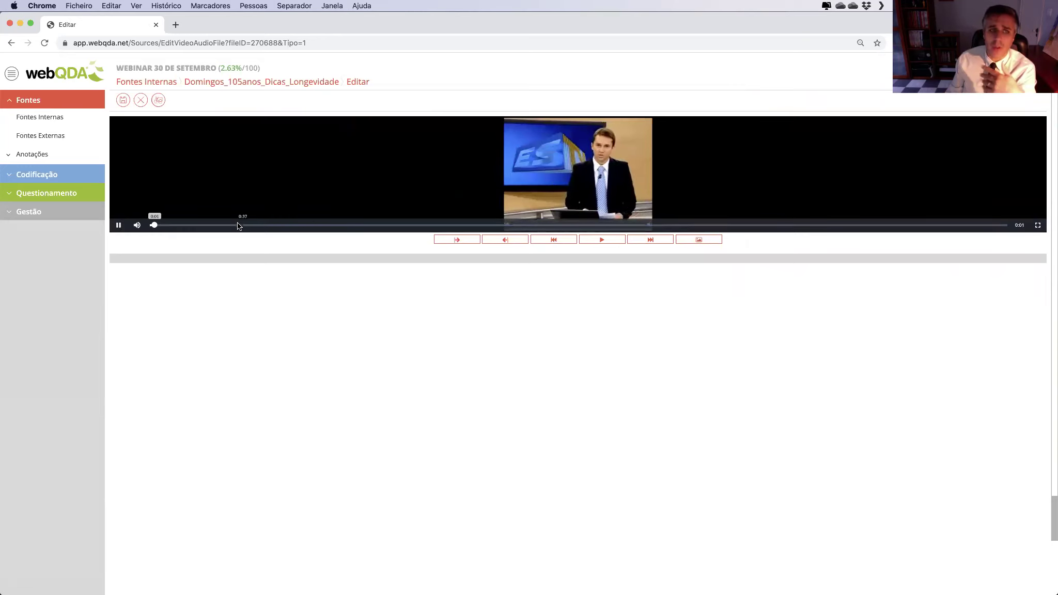
click(224, 225)
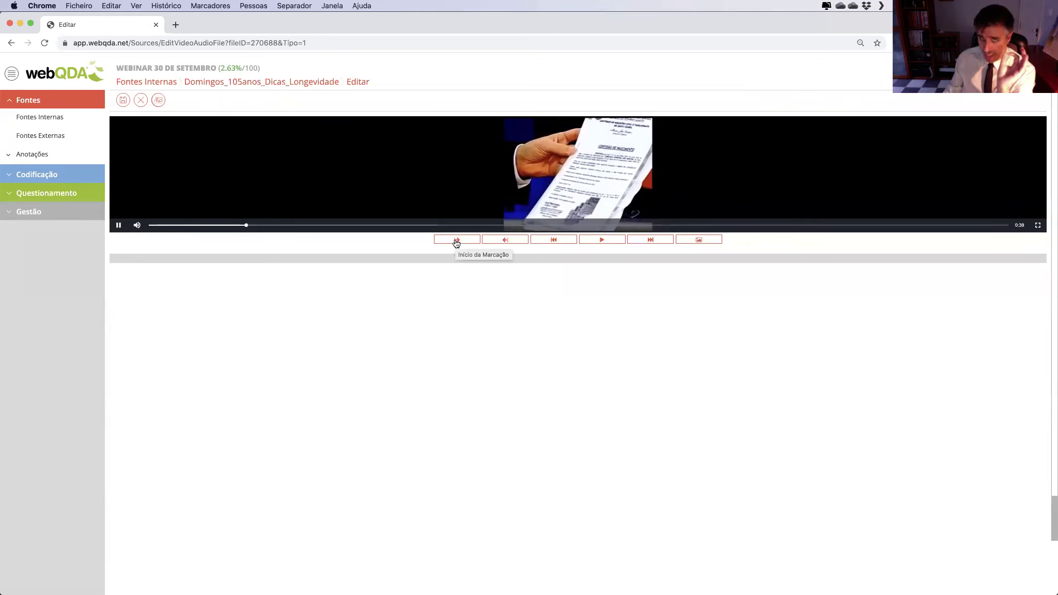
click(456, 241)
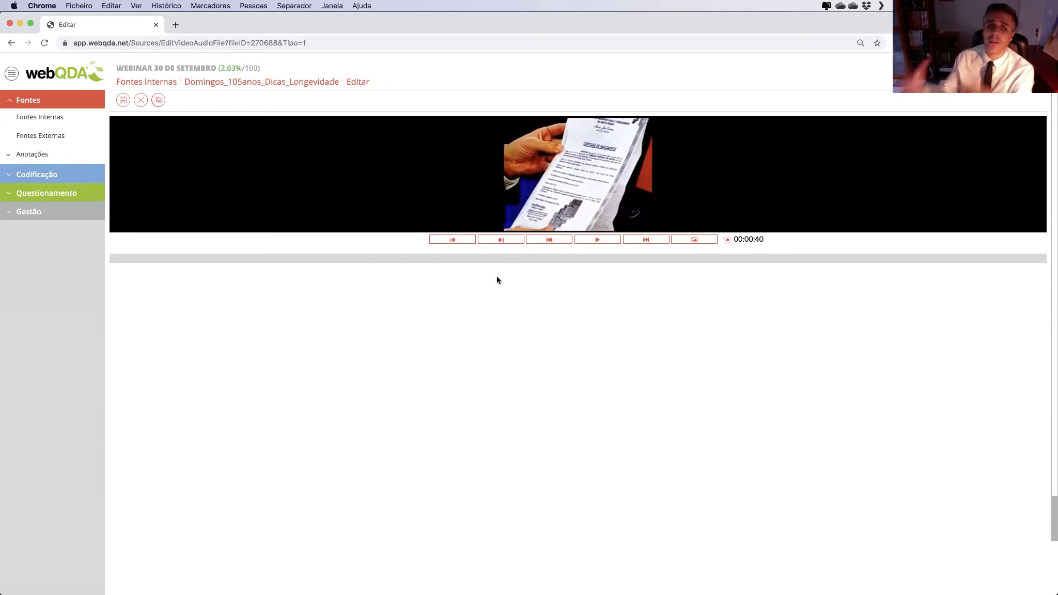
click(505, 241)
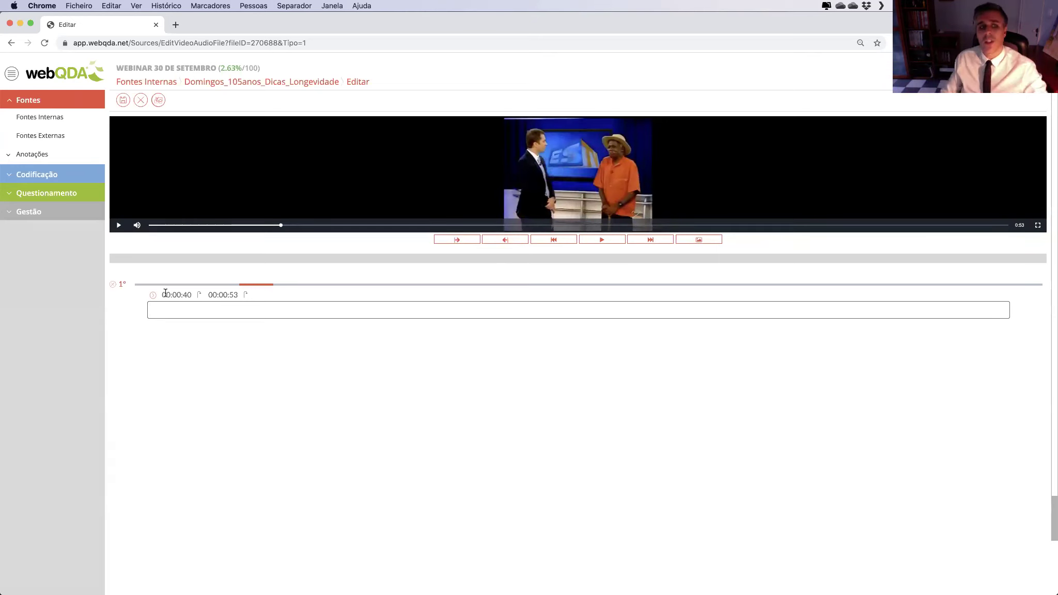
Transcribe the 00:00:40–00:00:53 video segment with filler text and save the source
click(167, 309)
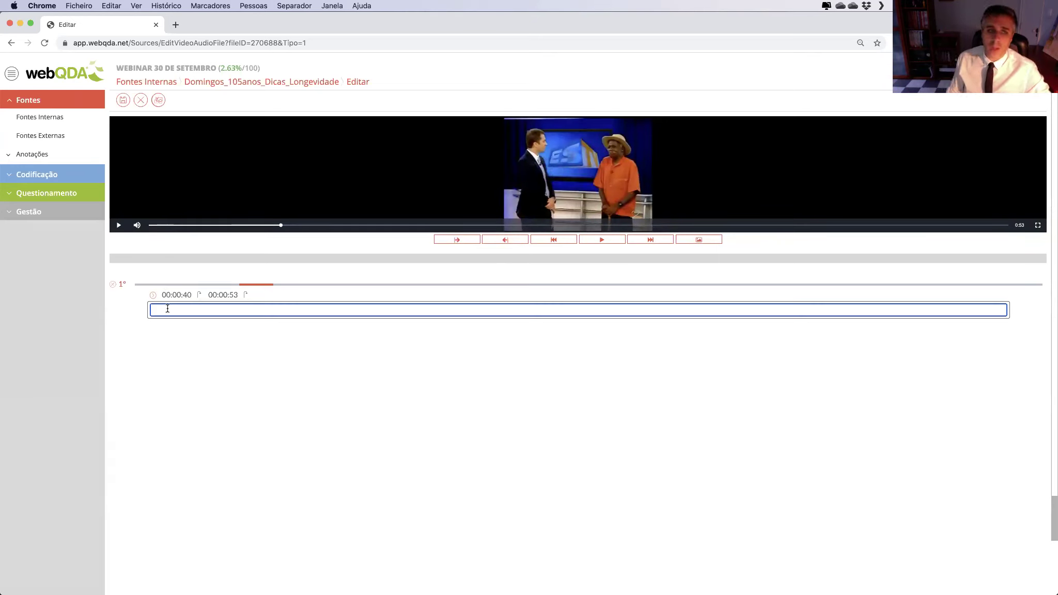
text(k)
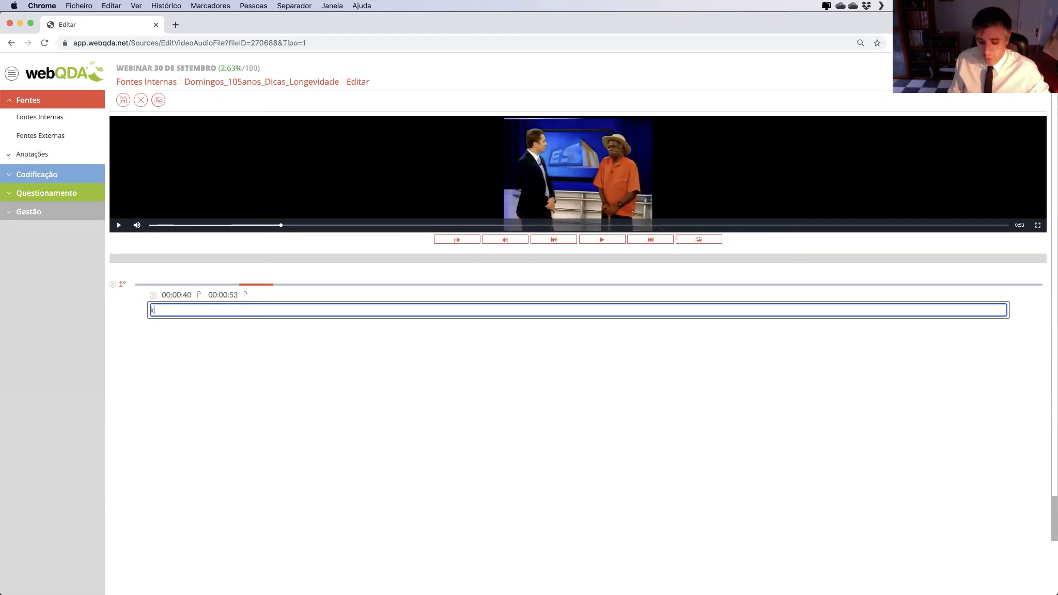
text(jdlksajdlkasjd jsdljas dlkjasdlasjdlkajsd asljm)
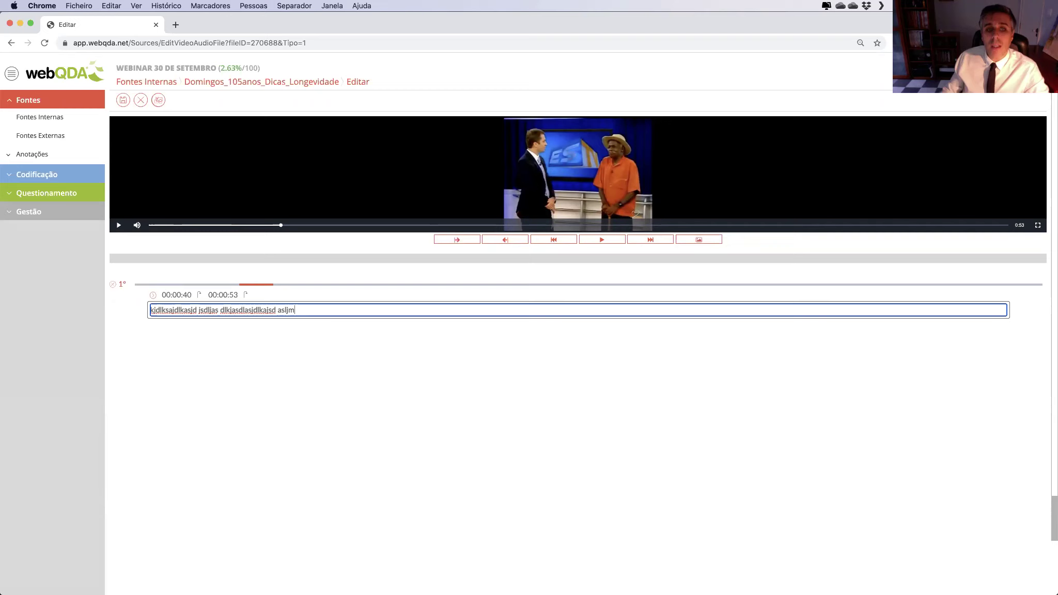
click(124, 101)
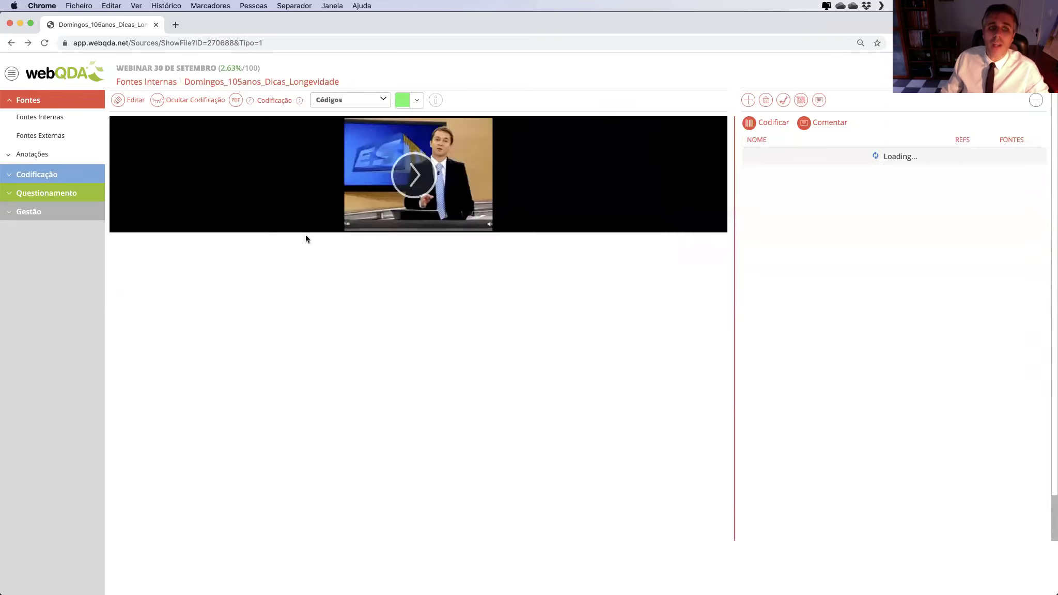
Code the segment's entire transcription with the Vive com filhos code
drag(255, 283, 143, 286)
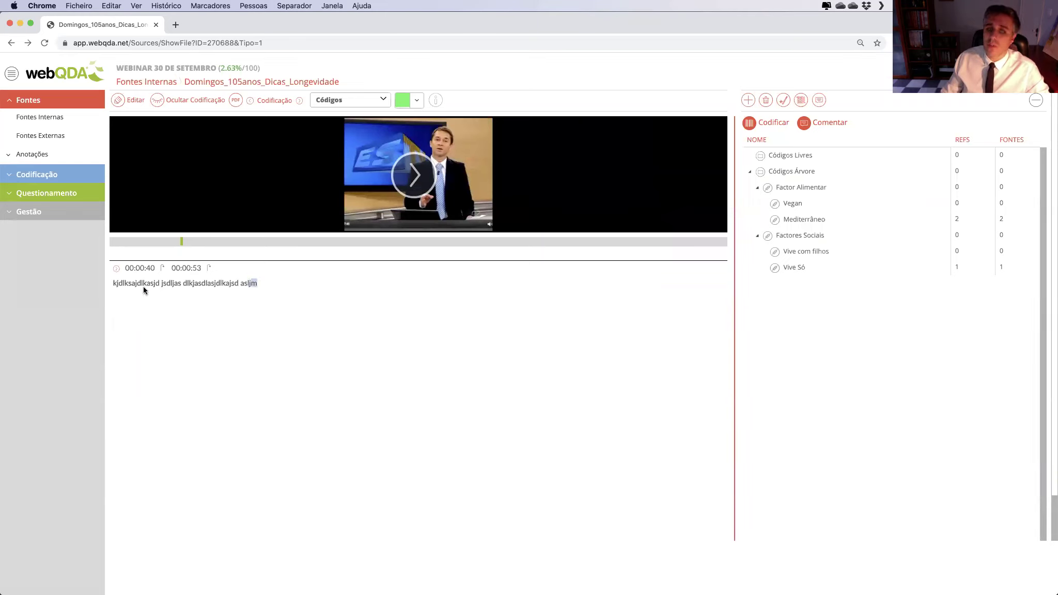
drag(255, 283, 113, 284)
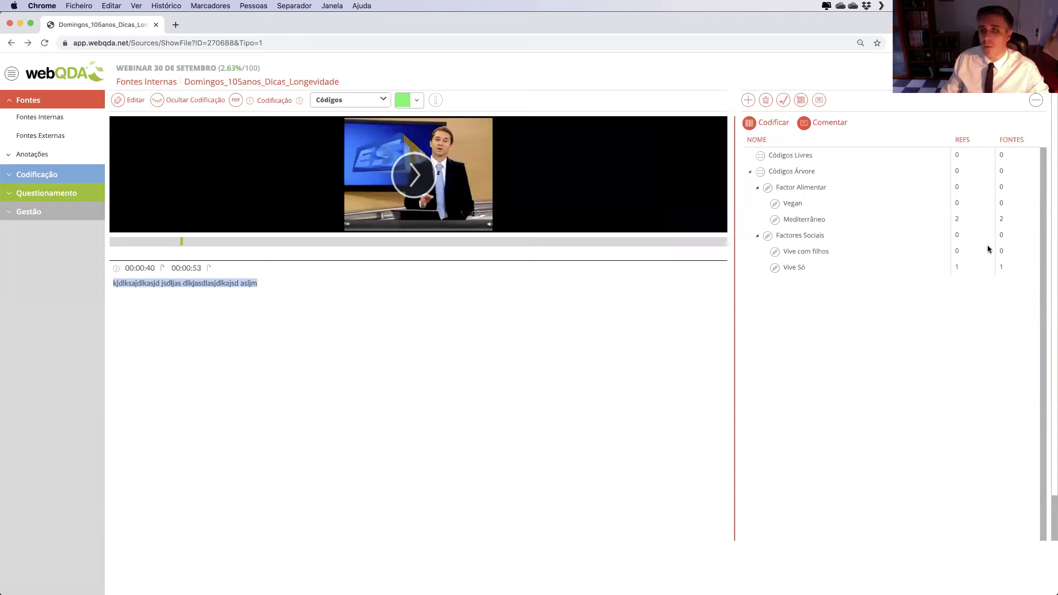
click(852, 251)
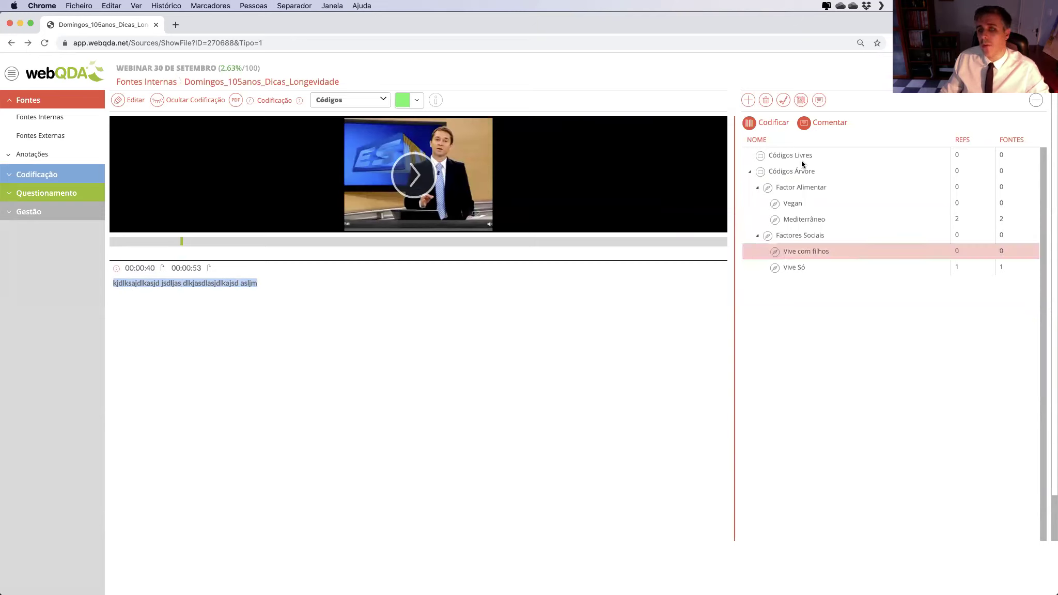
click(775, 124)
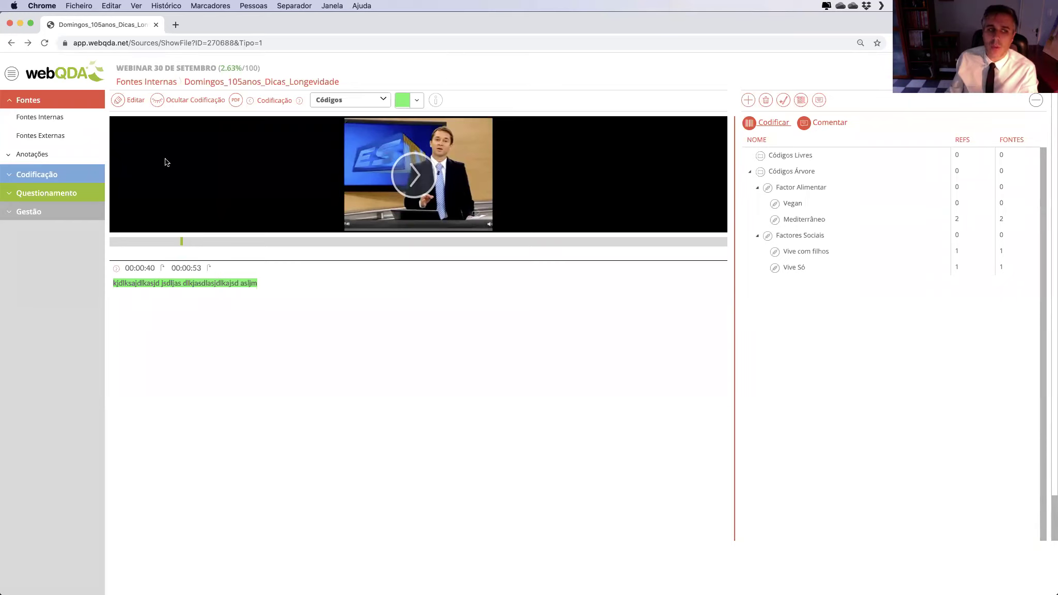
Create a Palavras mais Frequentes query under Questionamento named "50 palavras mais utilizadas"
click(45, 104)
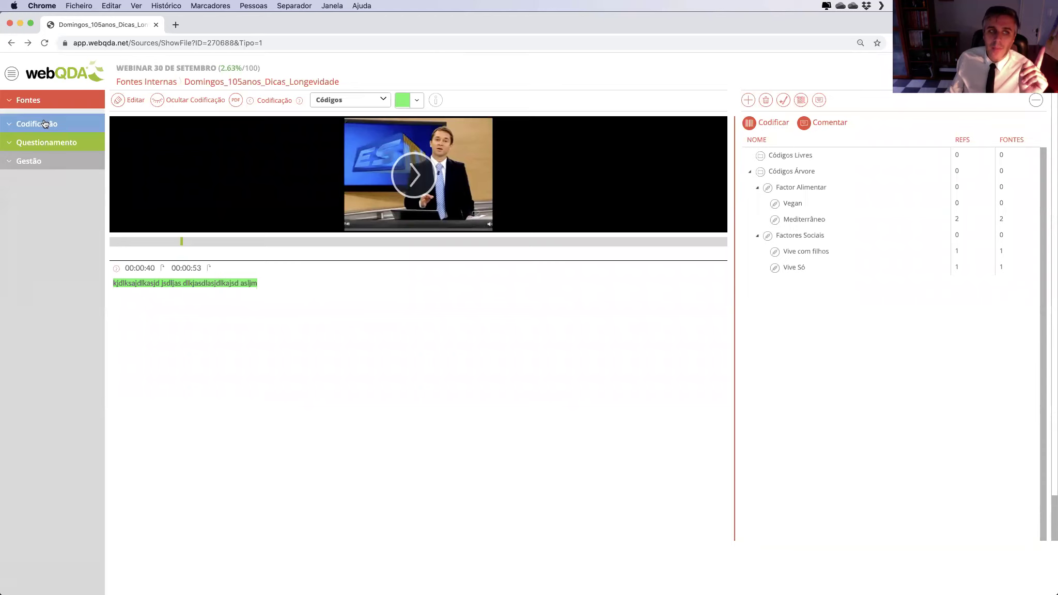
click(46, 139)
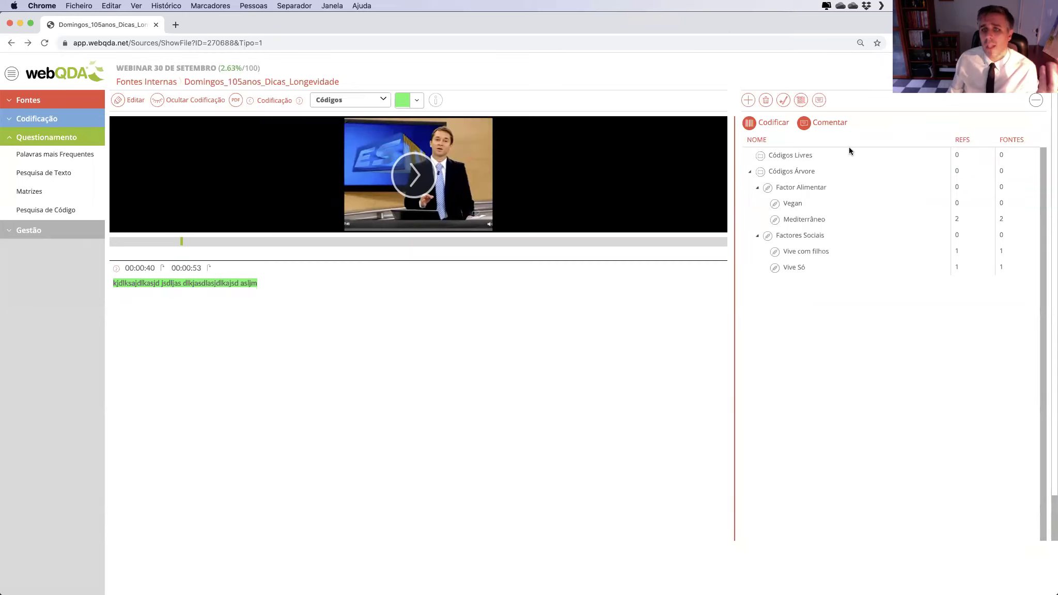
click(50, 156)
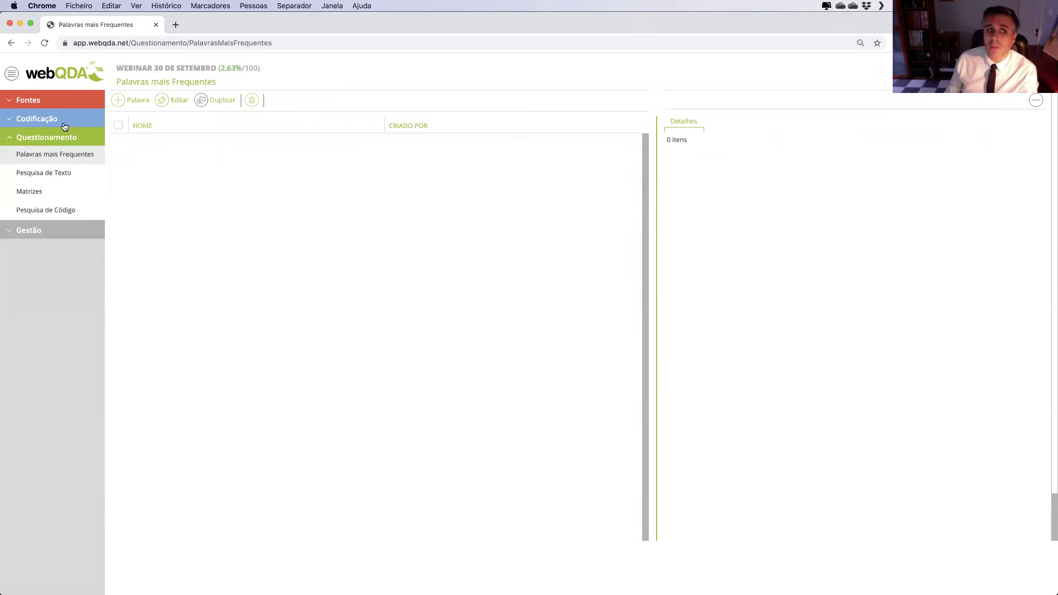
click(145, 101)
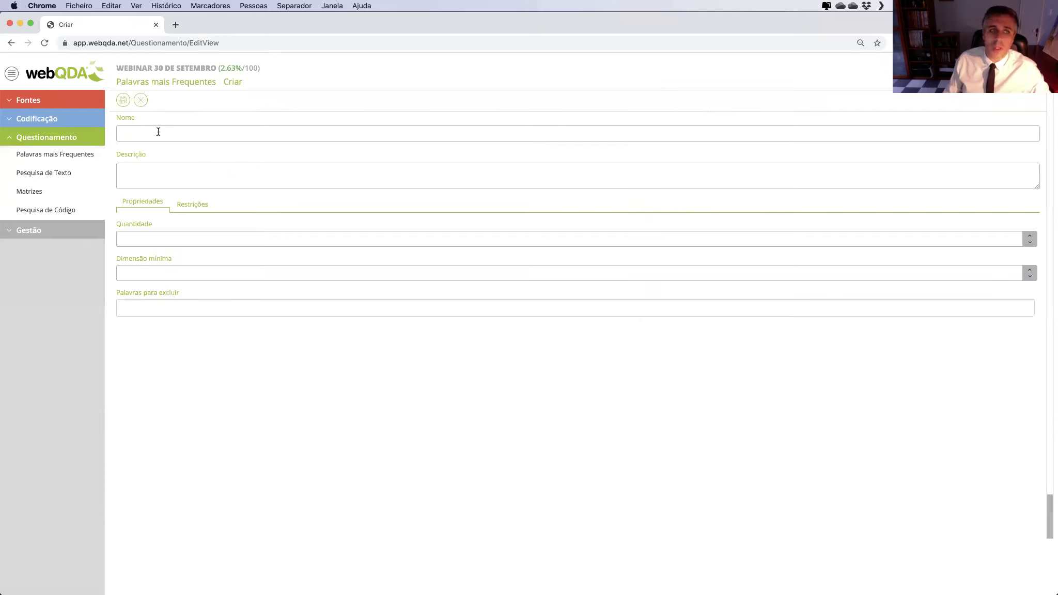
click(146, 134)
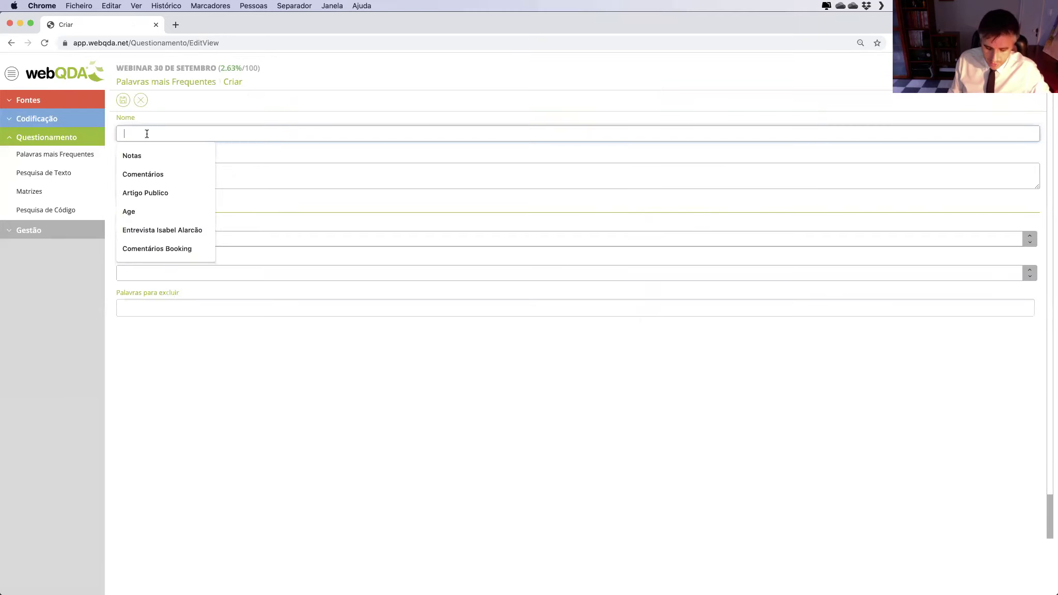
text(50 pa)
text(la)
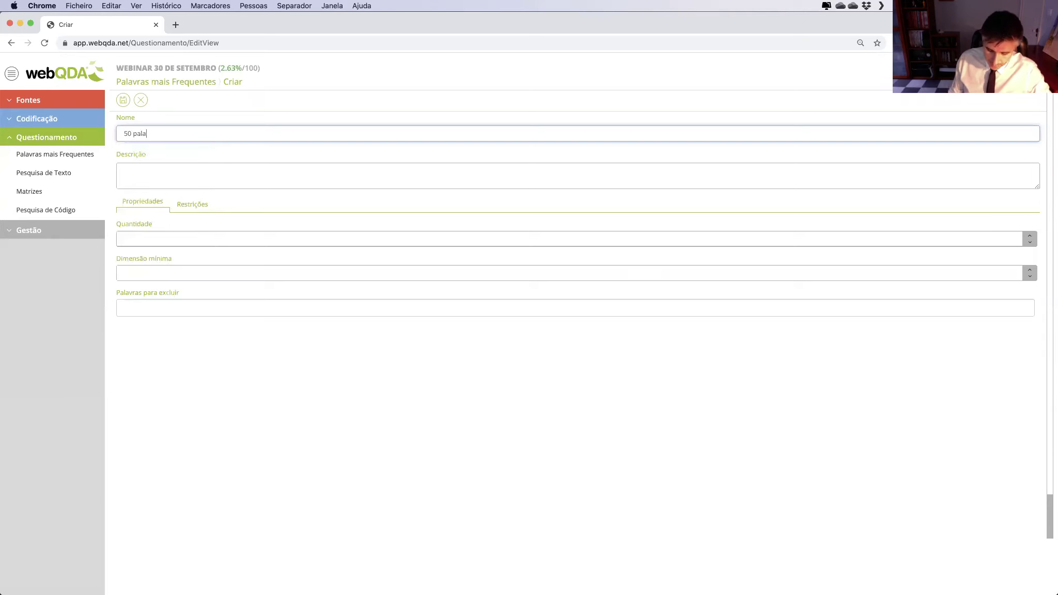
text(vras mais utiloizadas)
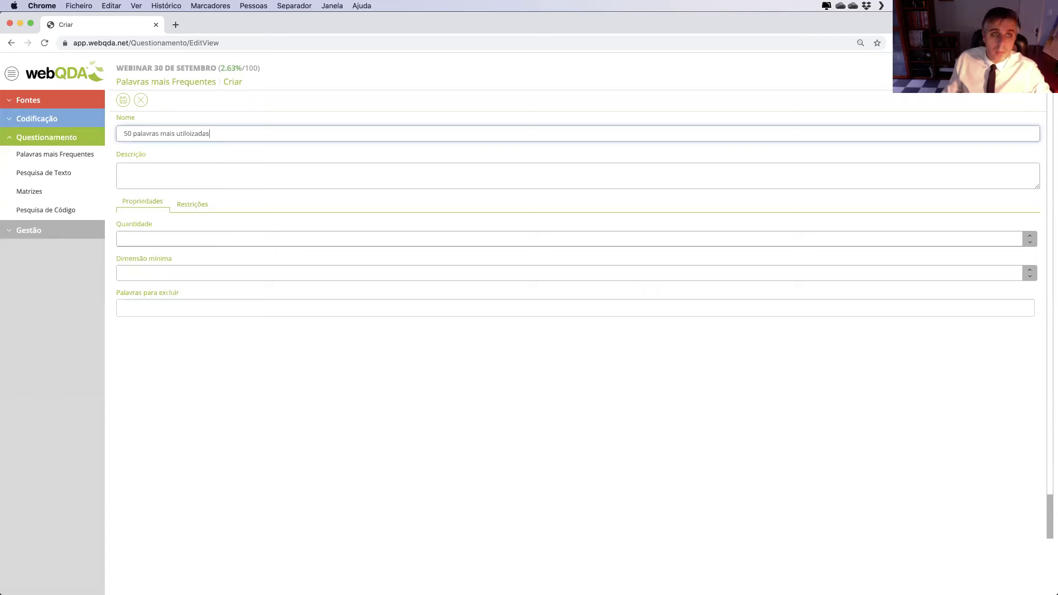
double_click(211, 134)
right_click(191, 134)
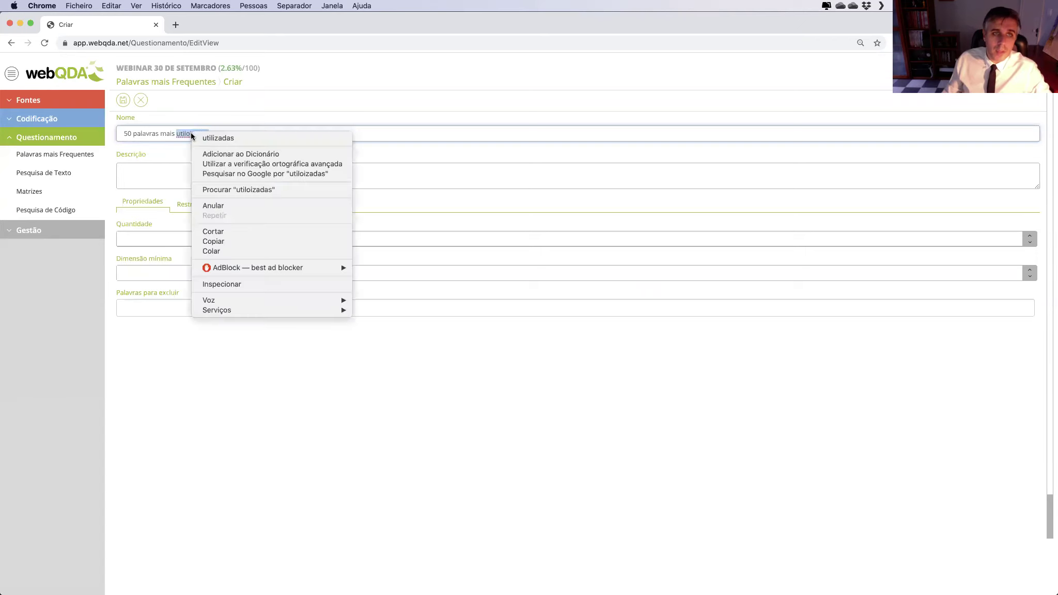
click(217, 136)
Set the query's word quantity to 50 and the minimum word length to 4
click(141, 239)
text(50)
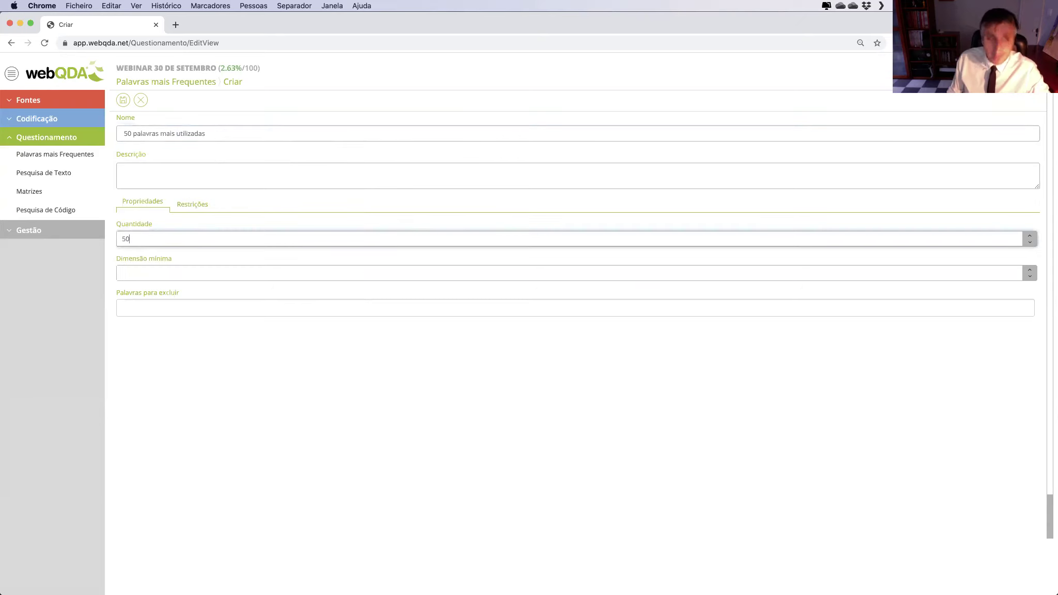
click(142, 275)
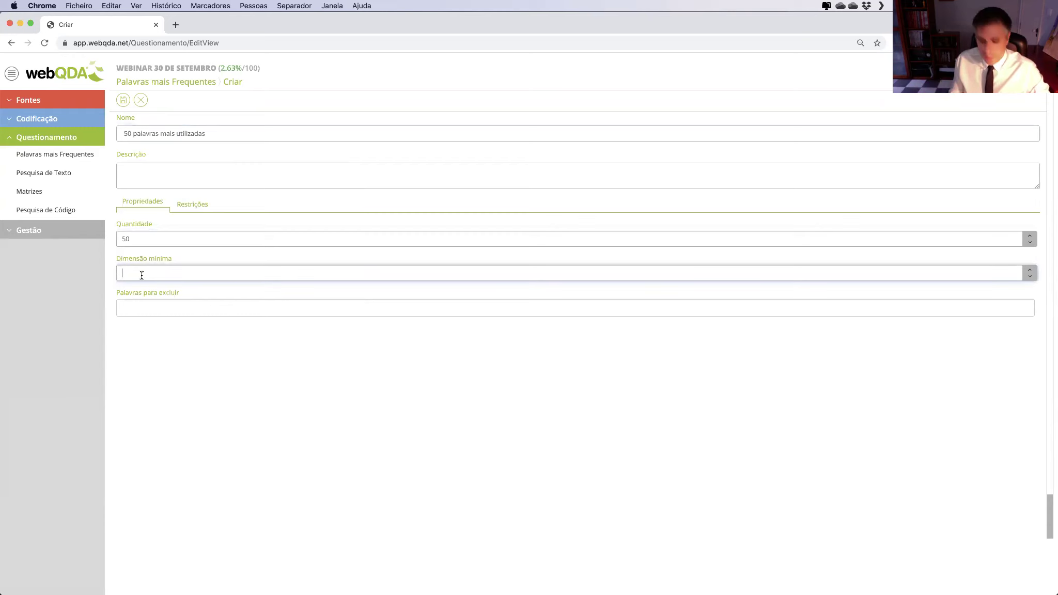
text(4)
Exclude the words "para", "como" and "também" from the query
click(157, 308)
text(p)
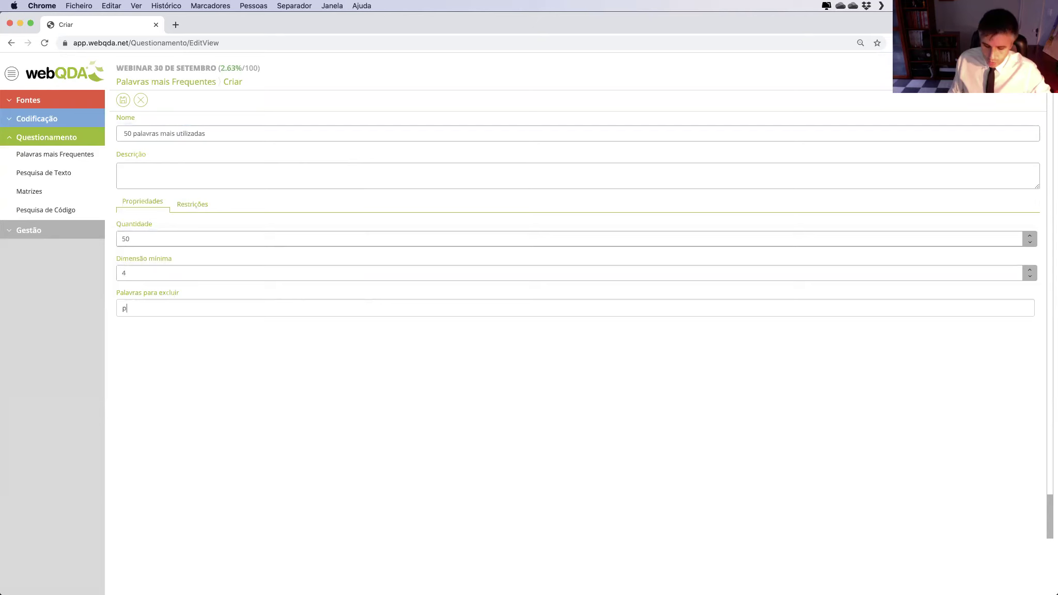
text(areaara)
key(Return)
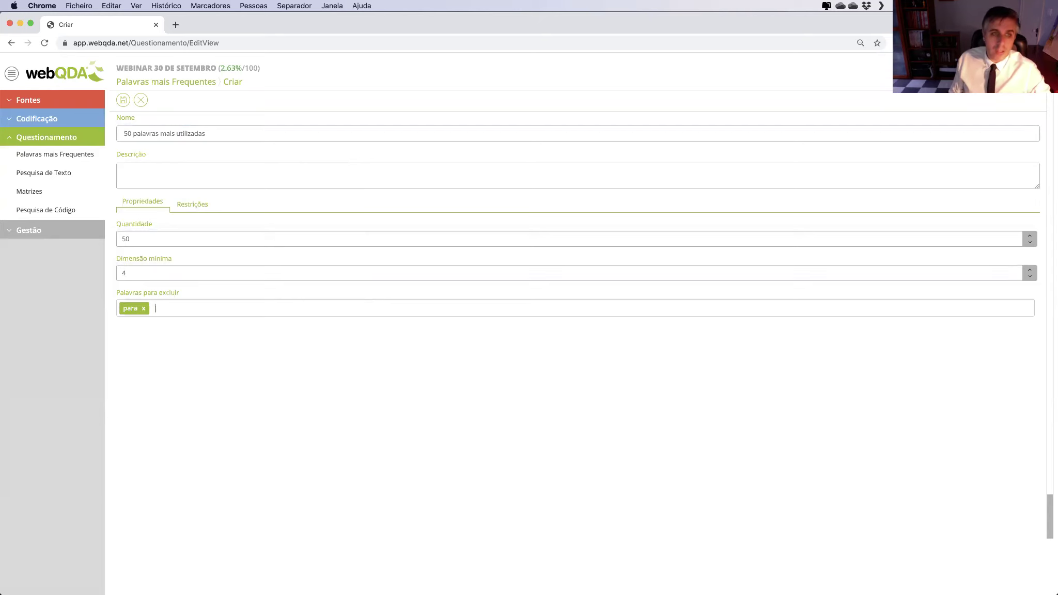
text(omo)
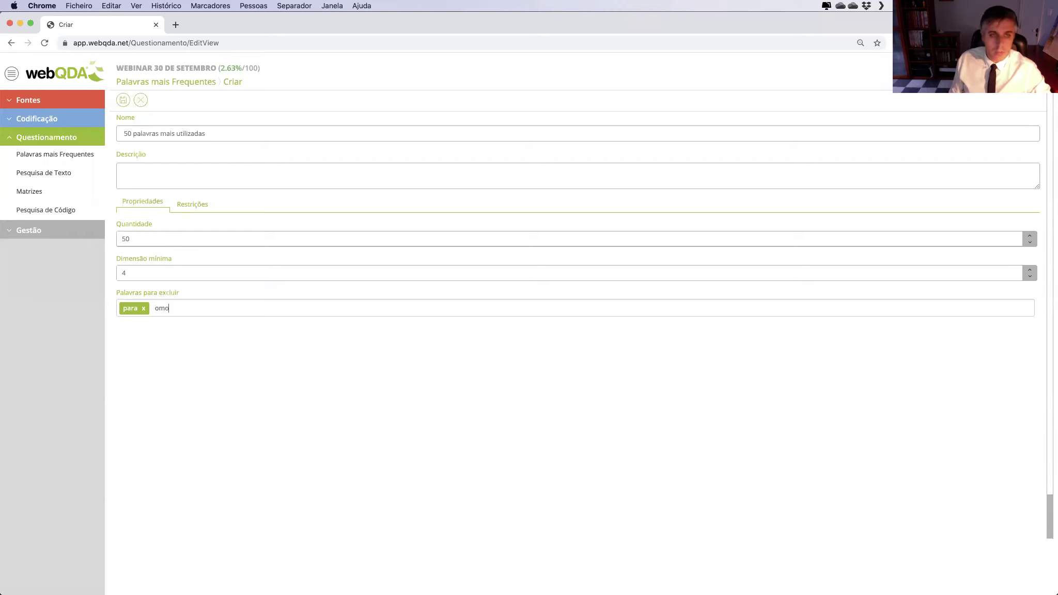
key(BackSpace)
key(BackSpace)
key(BackSpace)
text(coom)
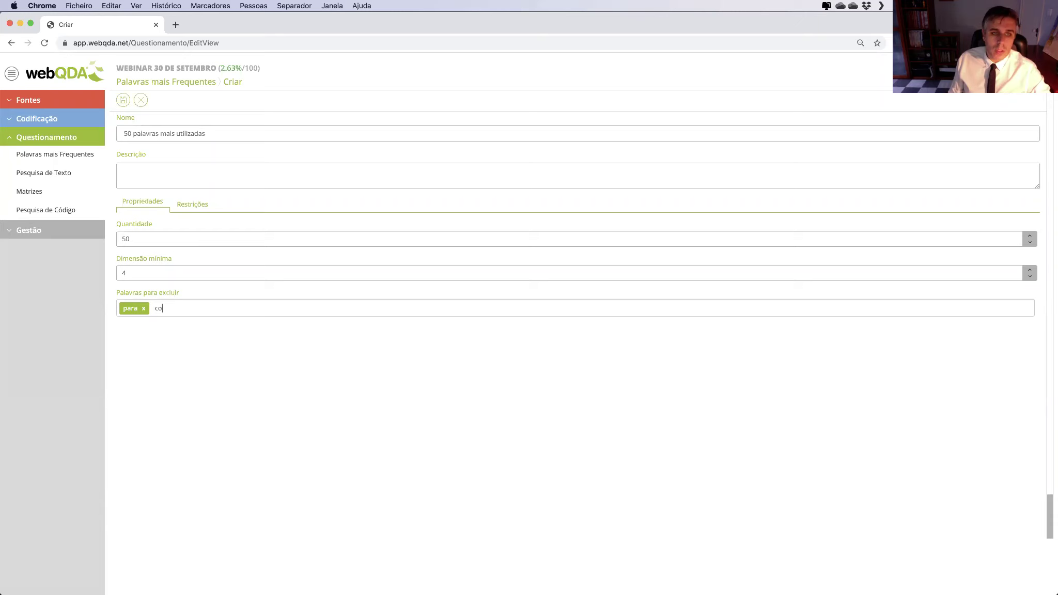
text(mo)
key(Return)
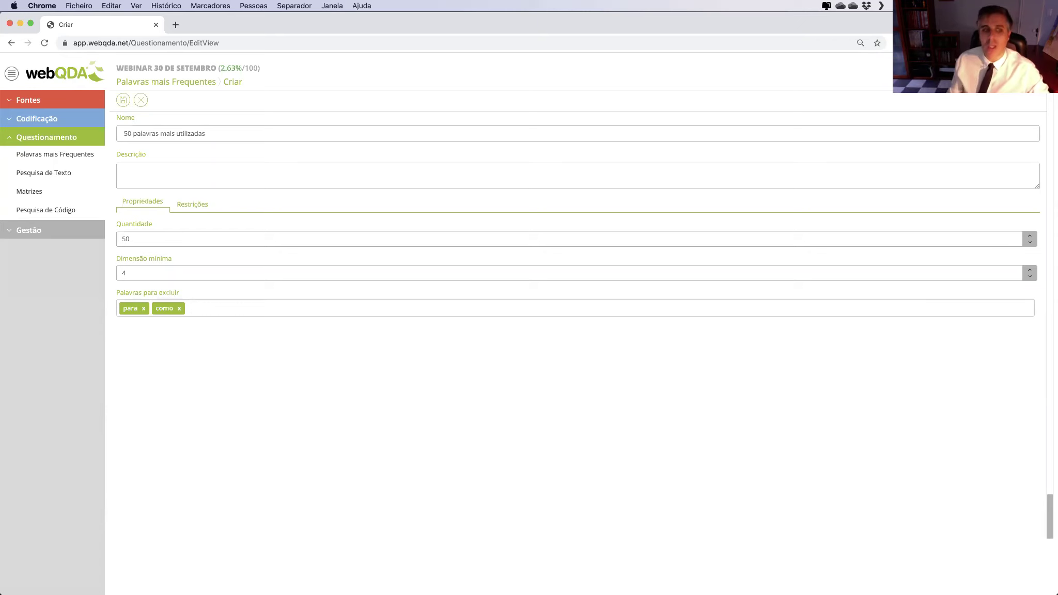
text(também)
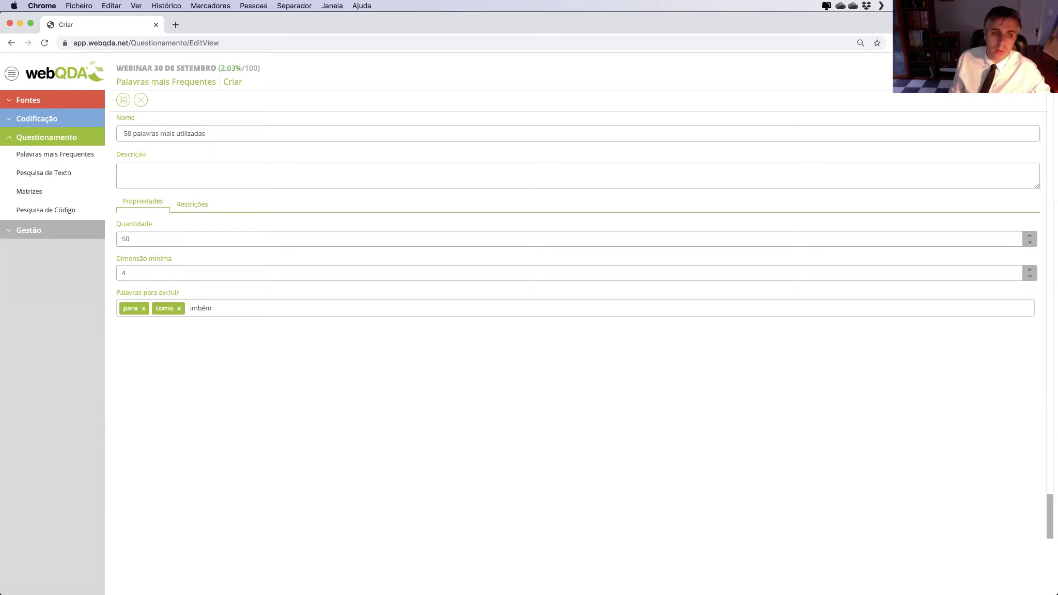
key(Return)
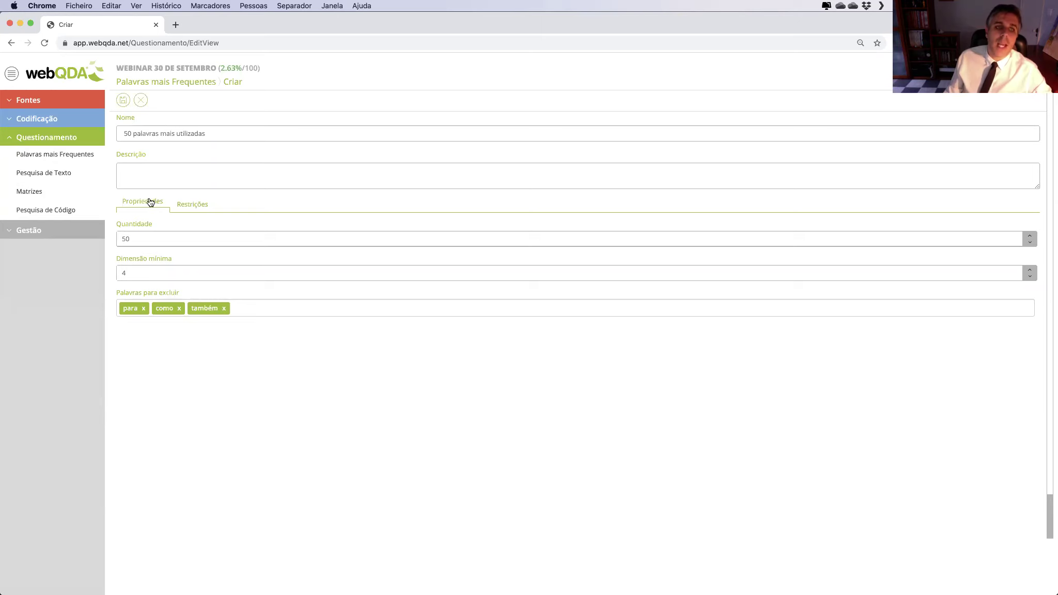
Restrict the query to the four ENTREVISTA internal sources and save it
click(191, 206)
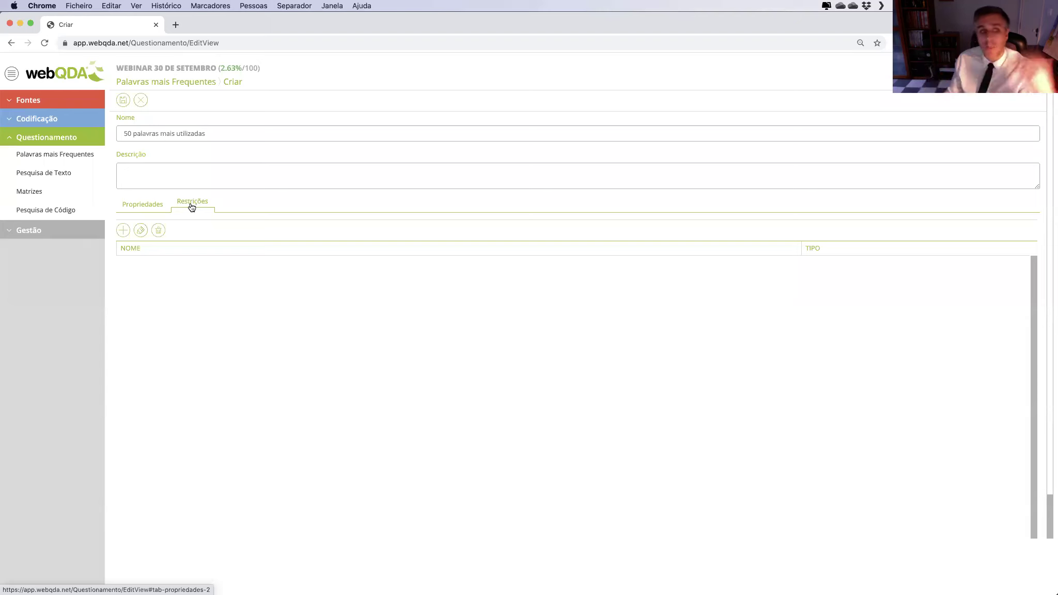
click(125, 230)
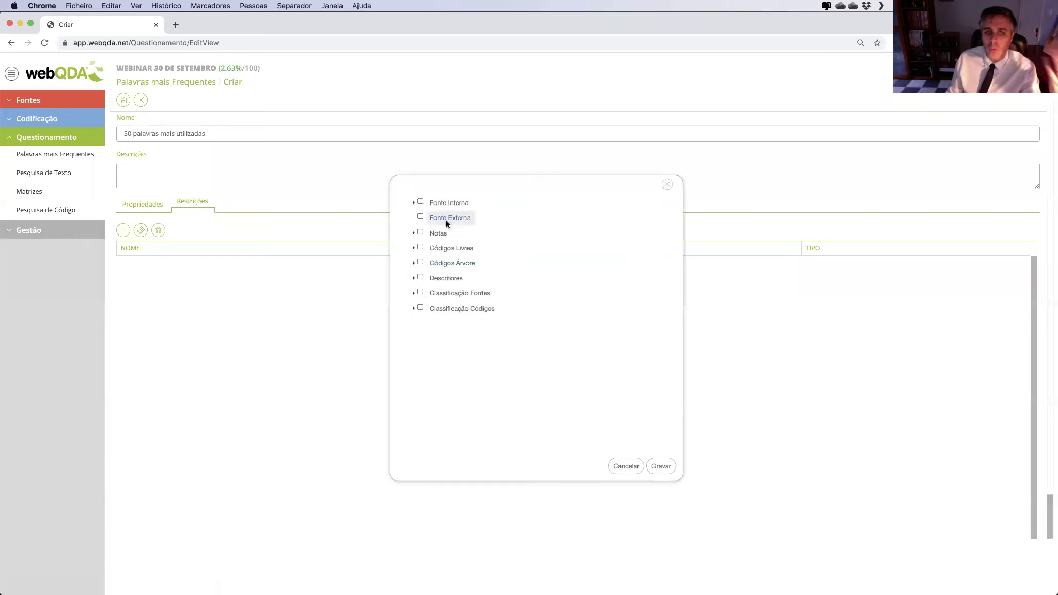
click(414, 203)
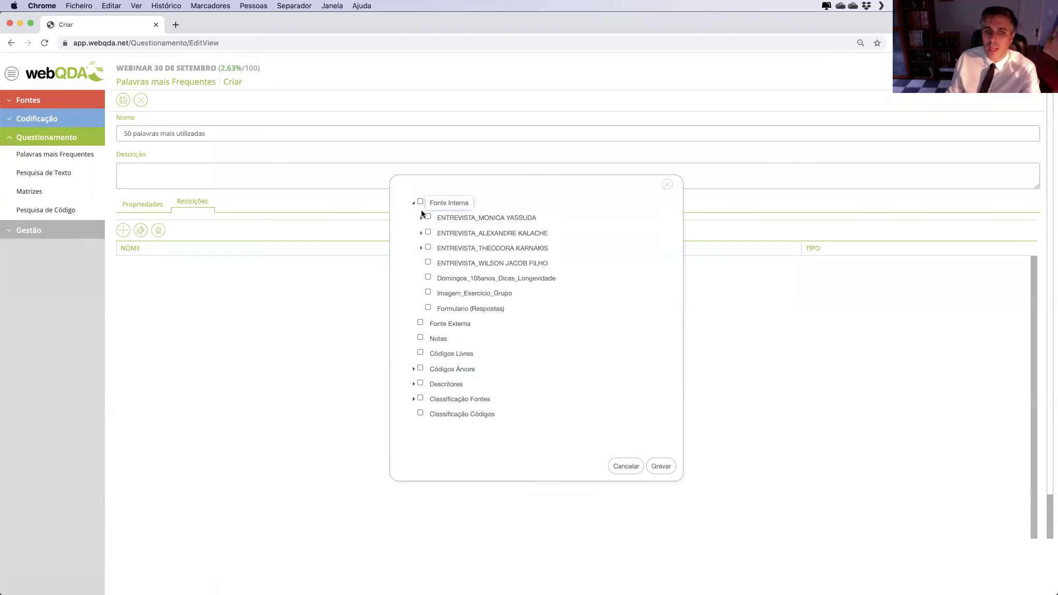
click(427, 216)
click(427, 232)
click(427, 248)
click(428, 262)
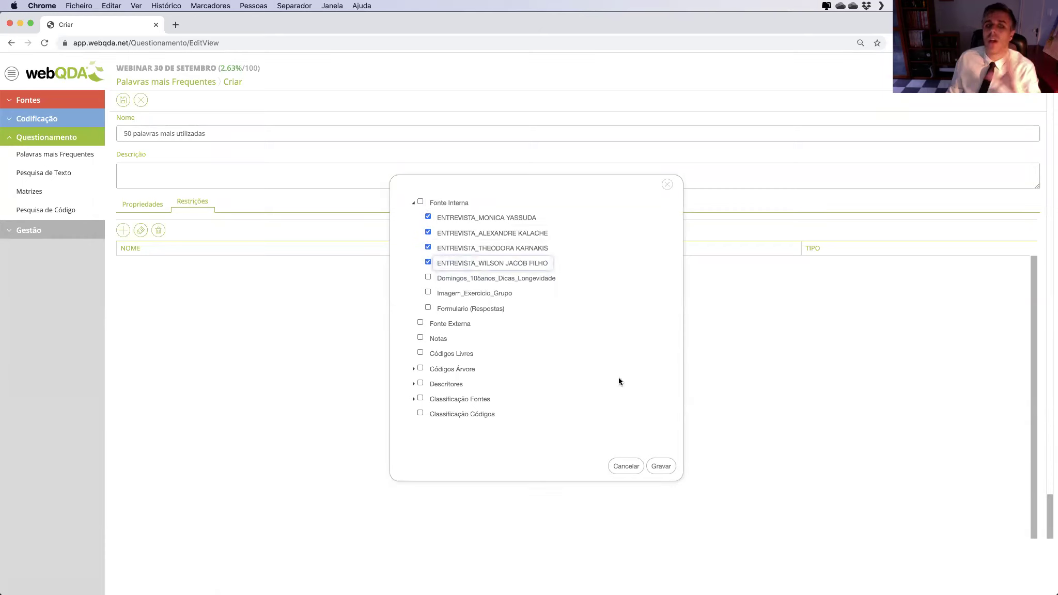
click(662, 468)
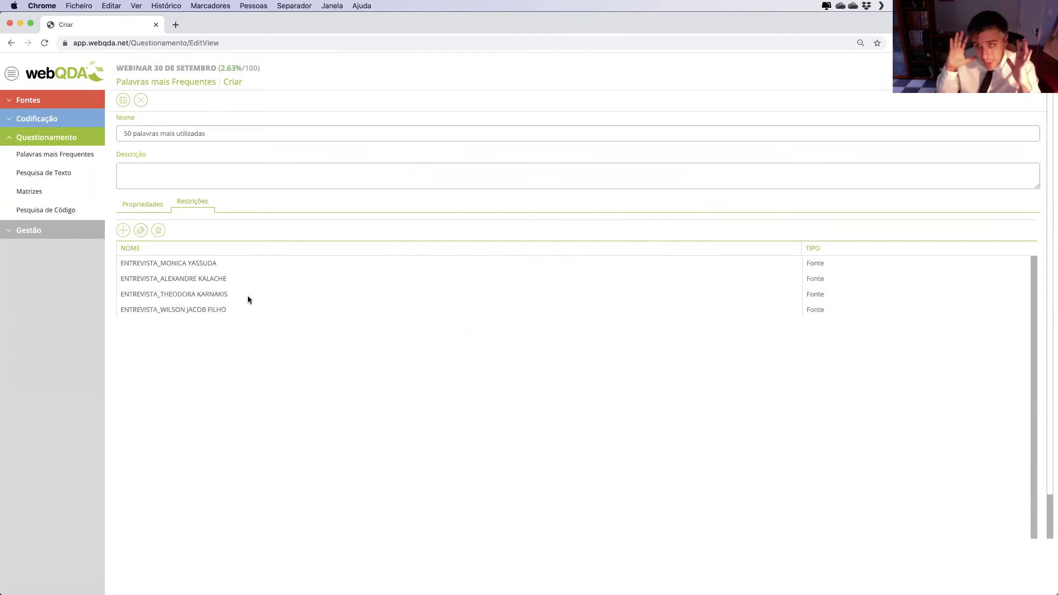
click(124, 103)
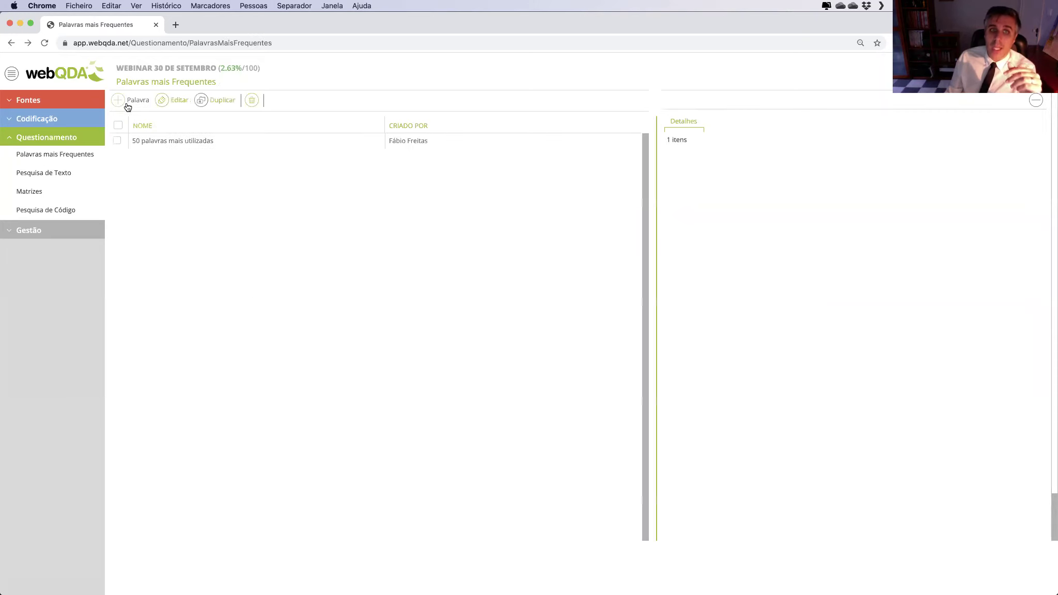
Open the results of the 50 palavras mais utilizadas query and add "mais" to its words to exclude
double_click(189, 141)
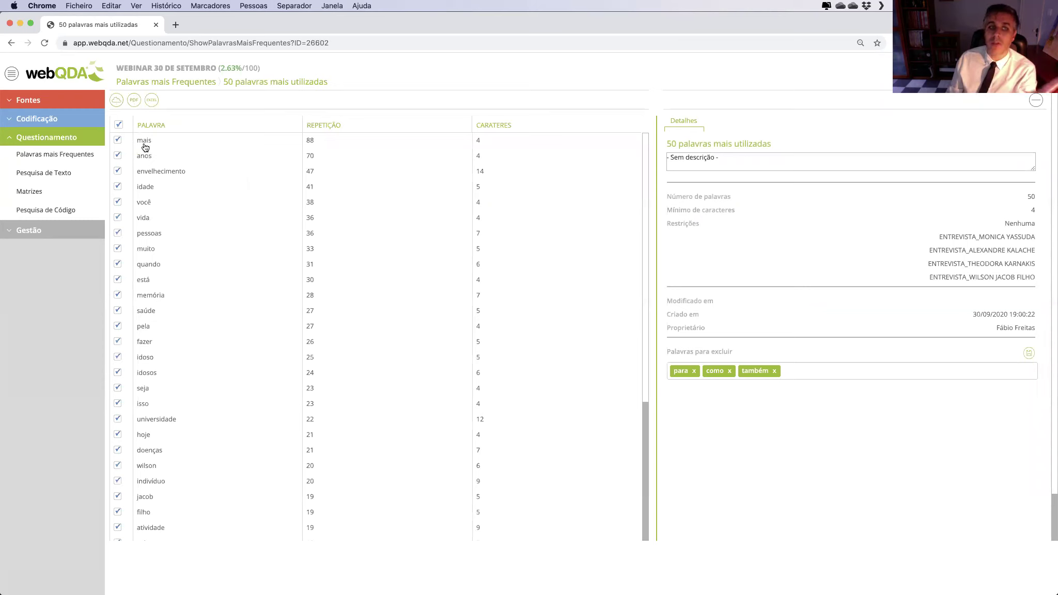
scroll(151, 165, down, 1)
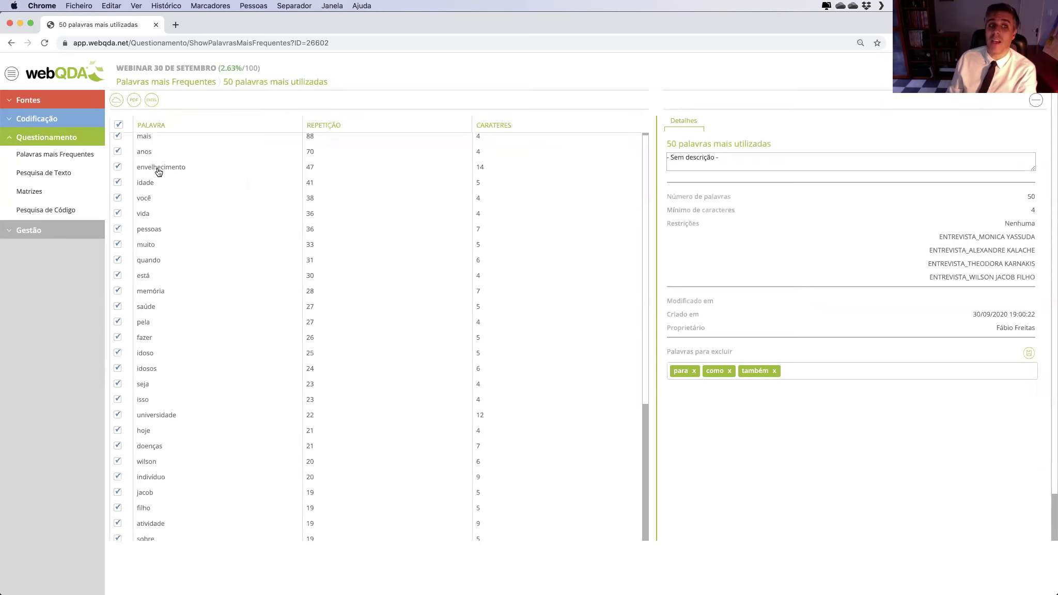
scroll(183, 170, up, 1)
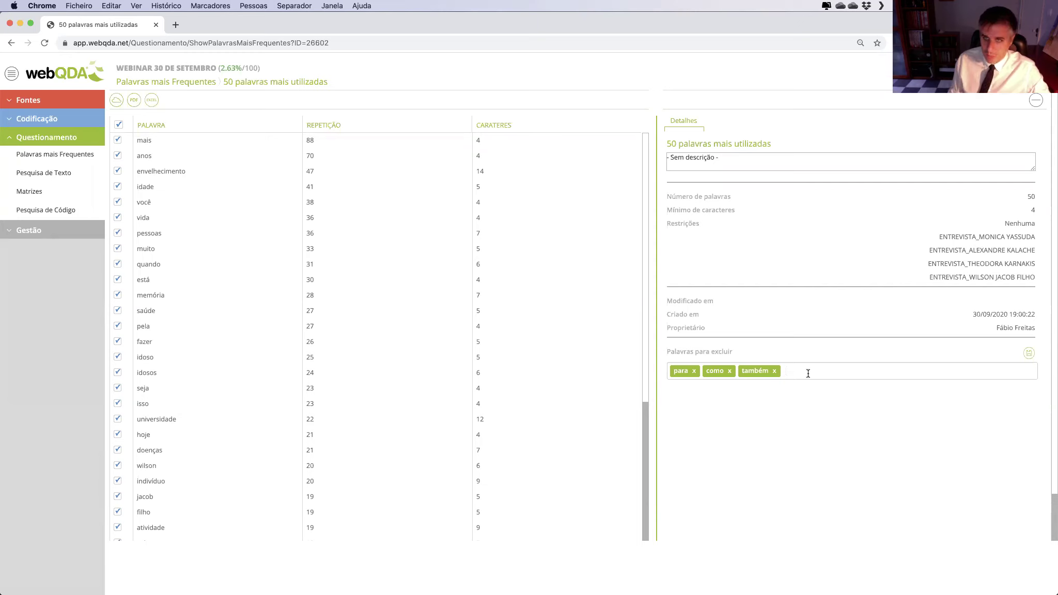
text(mais)
key(Return)
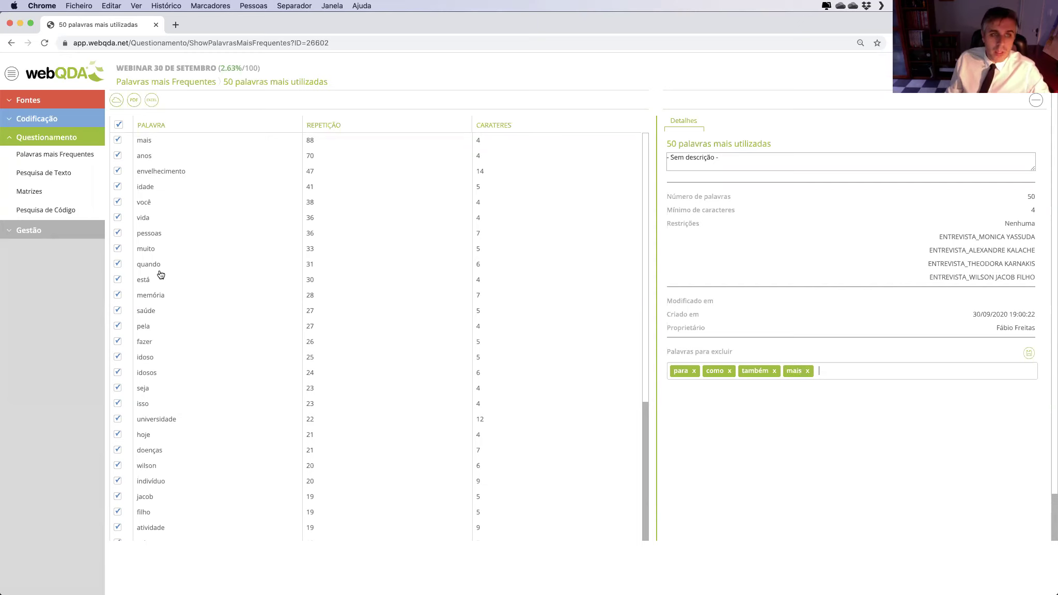
Add "está" and "isso" to the words to exclude and save the list to refresh the query results
text(está)
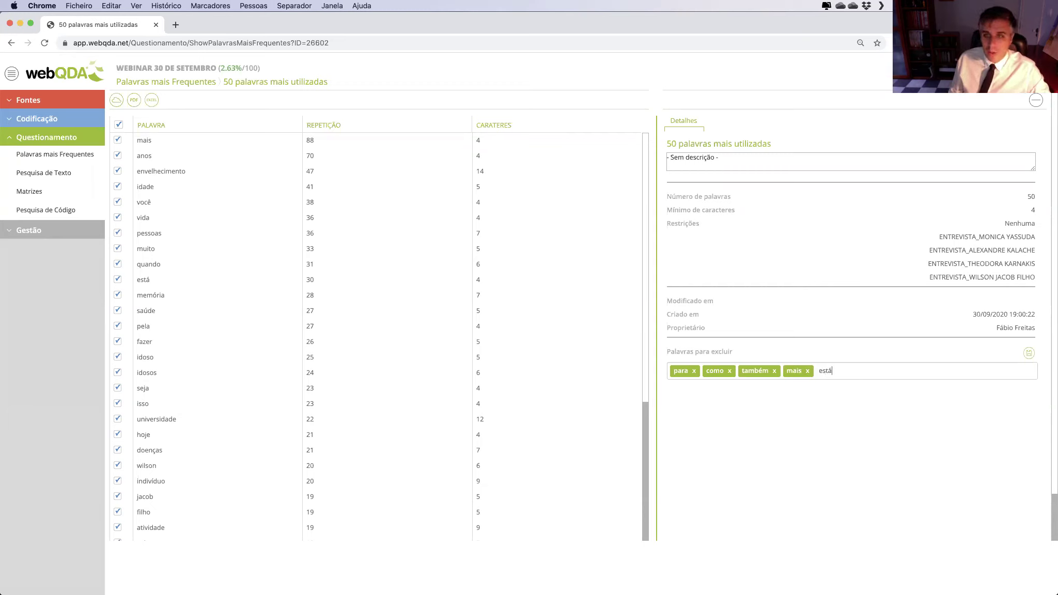
key(Return)
text(isso)
key(Return)
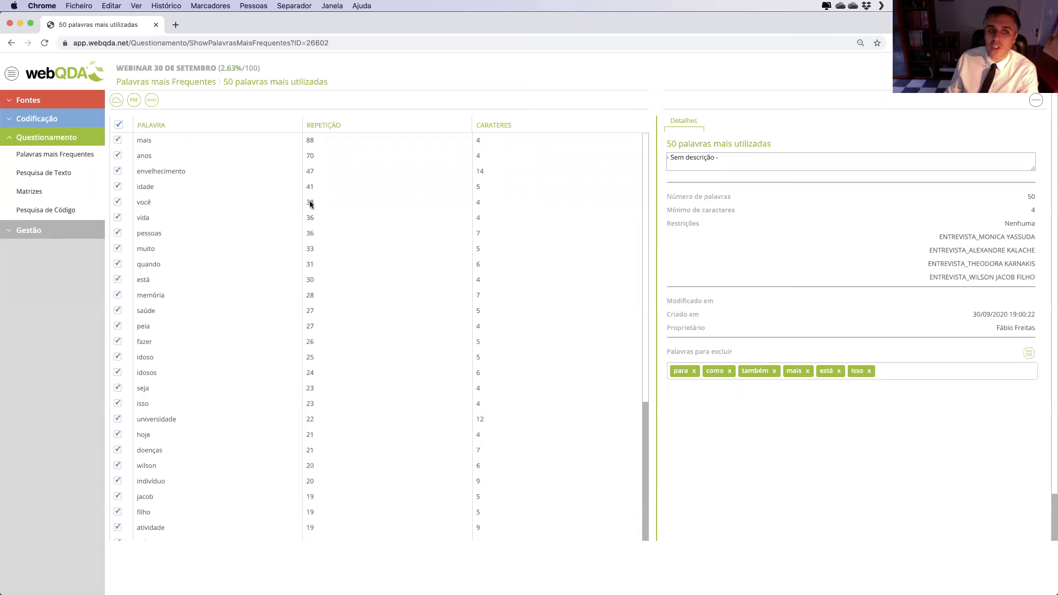
click(1027, 354)
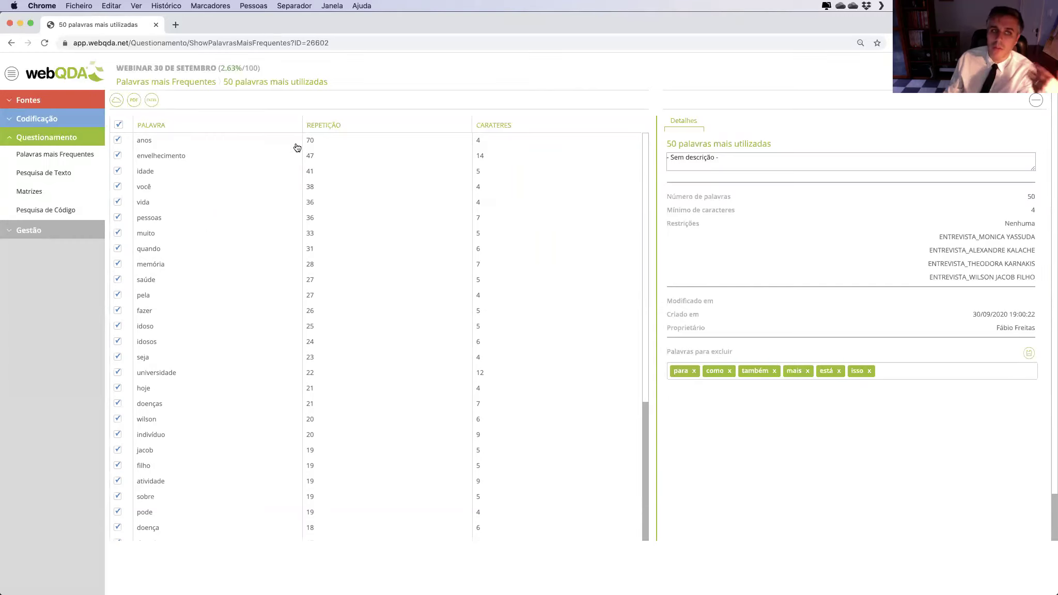
Display the query results as a word cloud and examine where "envelhecimento" occurs in the source texts
click(117, 102)
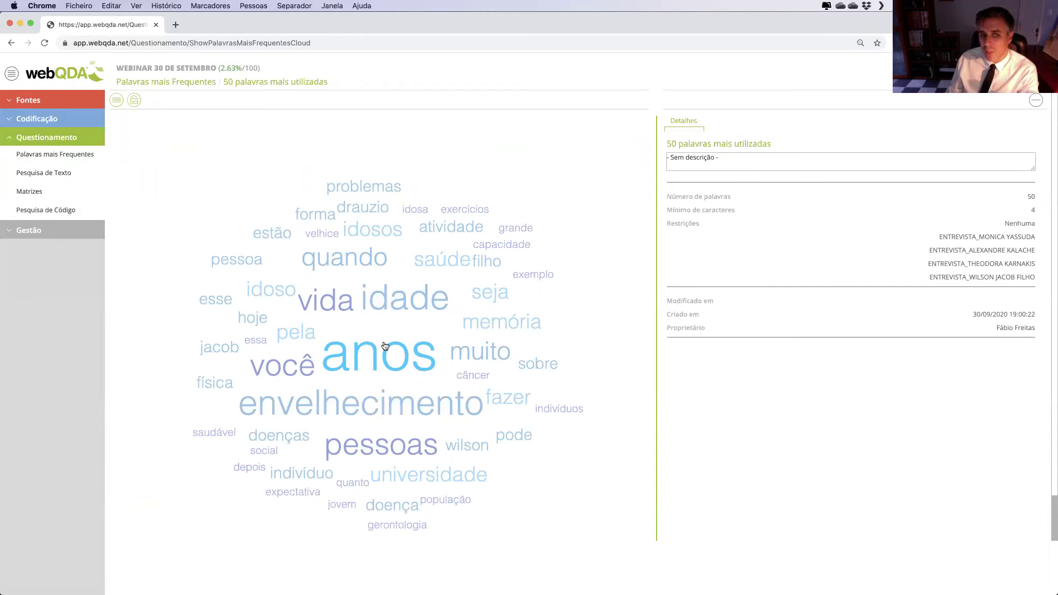
click(380, 405)
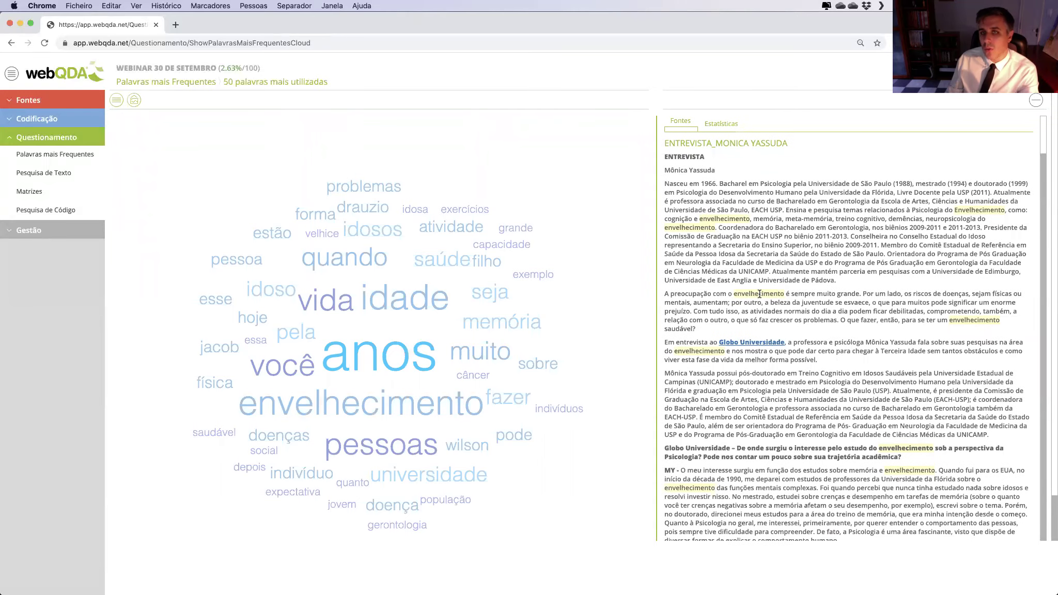
scroll(759, 294, down, 1)
scroll(782, 277, down, 15)
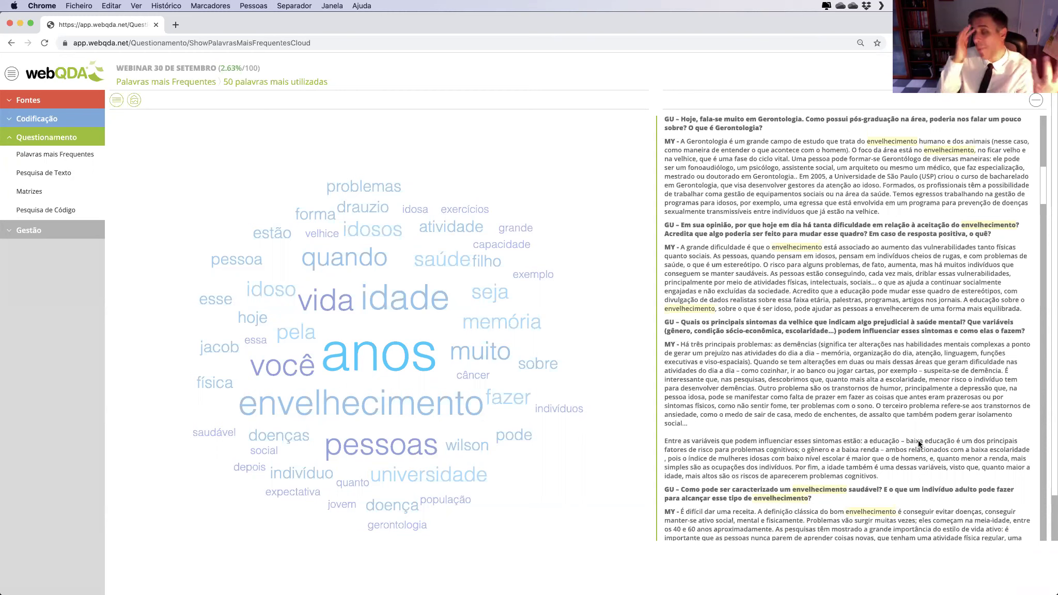
click(28, 94)
click(46, 116)
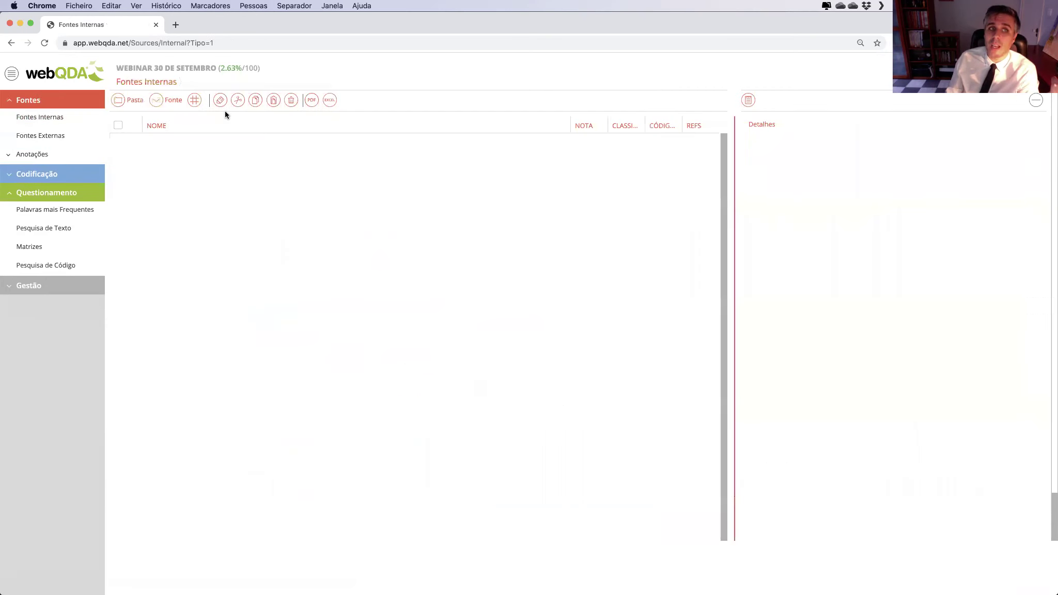
click(158, 107)
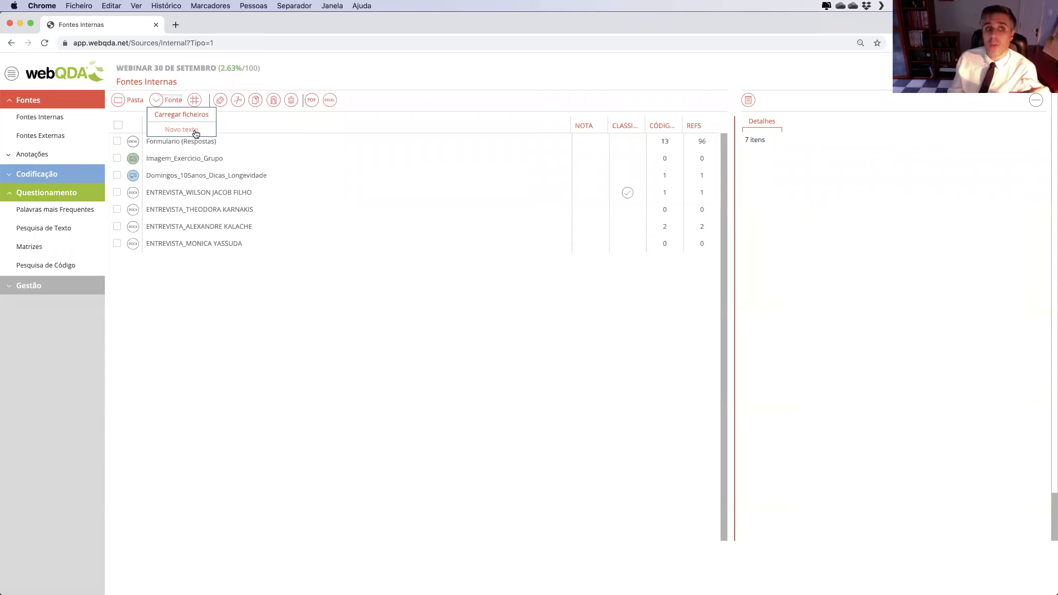
click(176, 132)
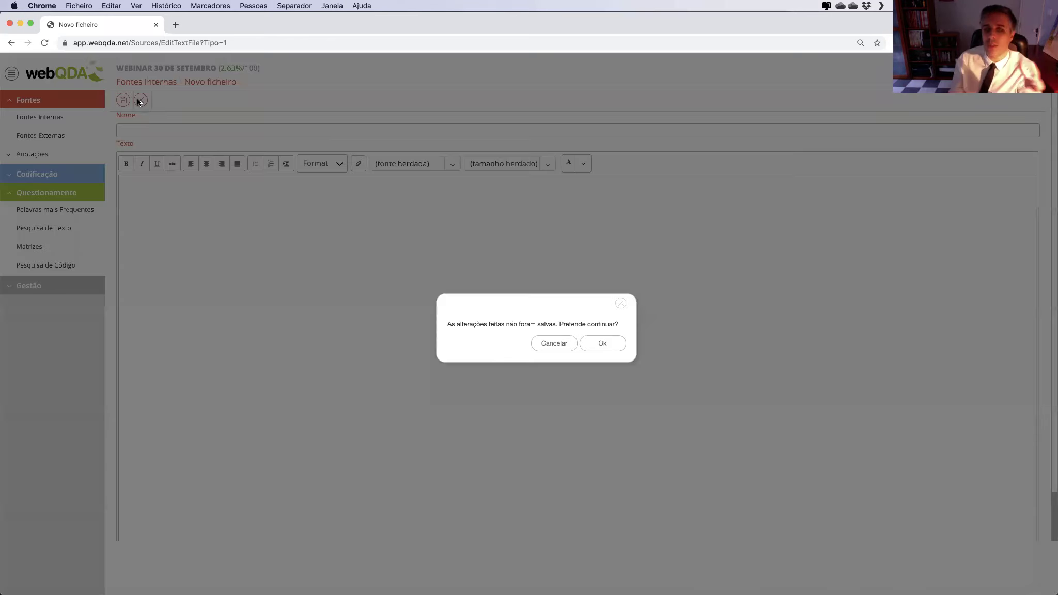
click(603, 345)
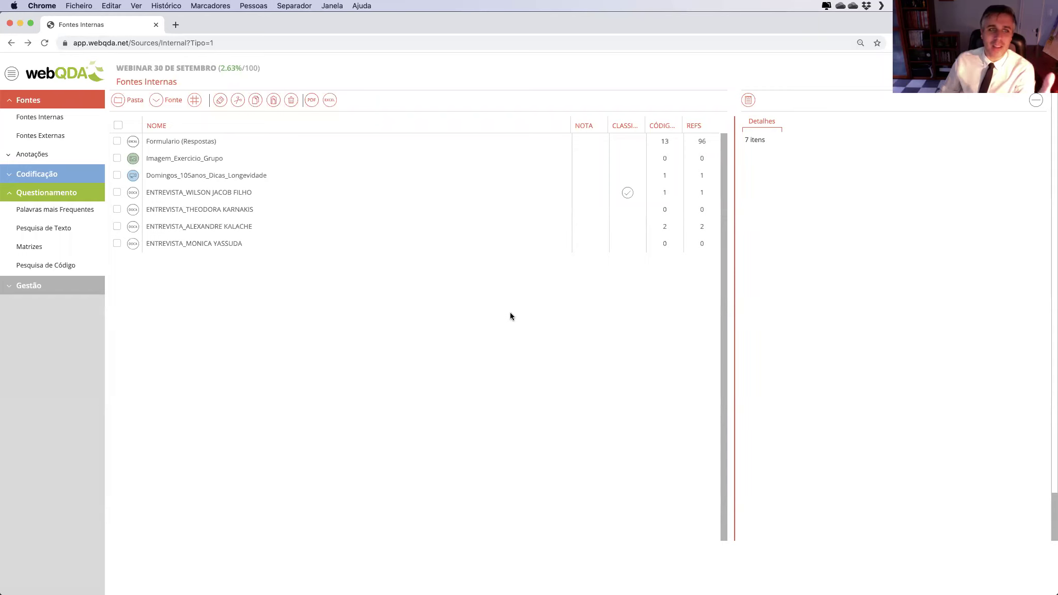
Create a new matrix in Matrizes and name it "Sexo Vs Factor Alimentar"
click(57, 250)
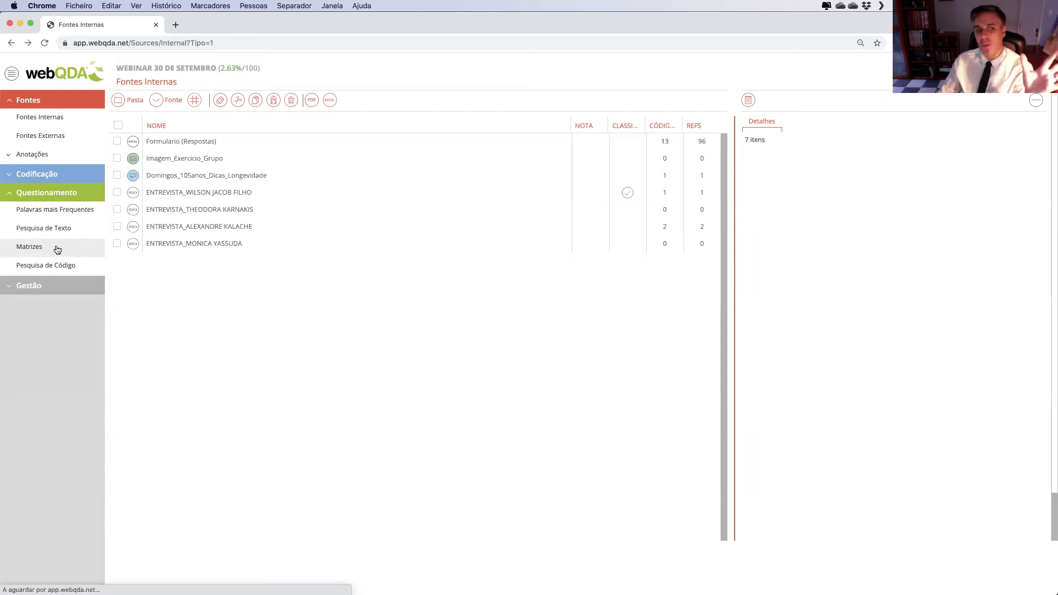
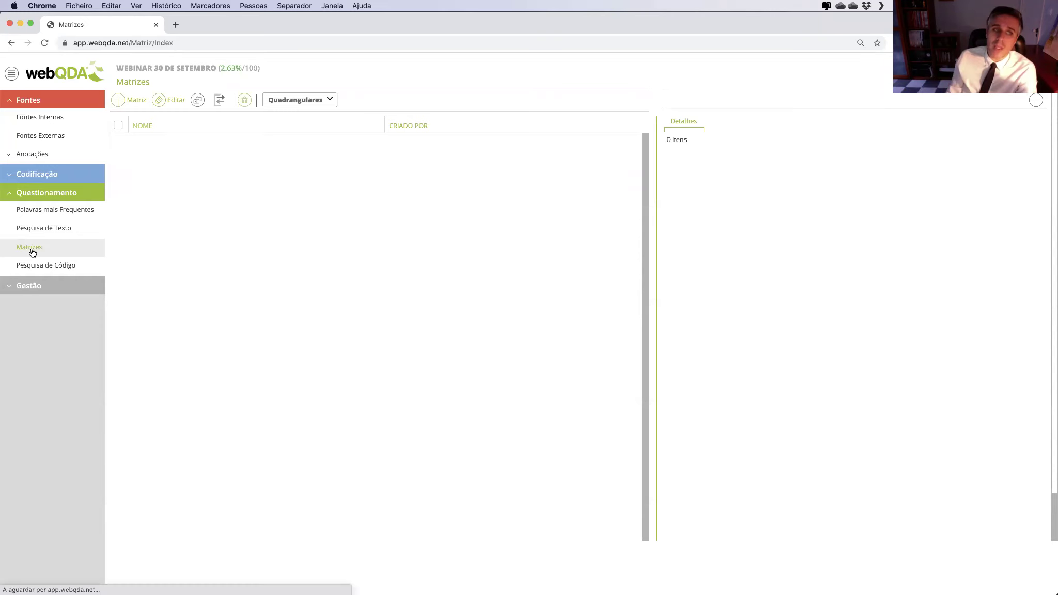
click(130, 101)
click(151, 135)
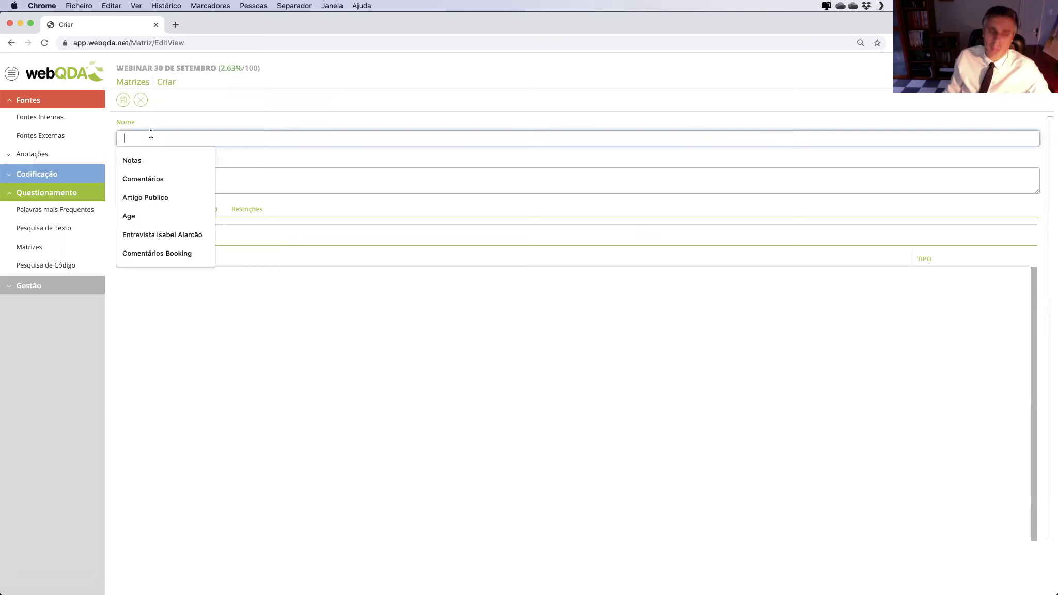
text(Sexo)
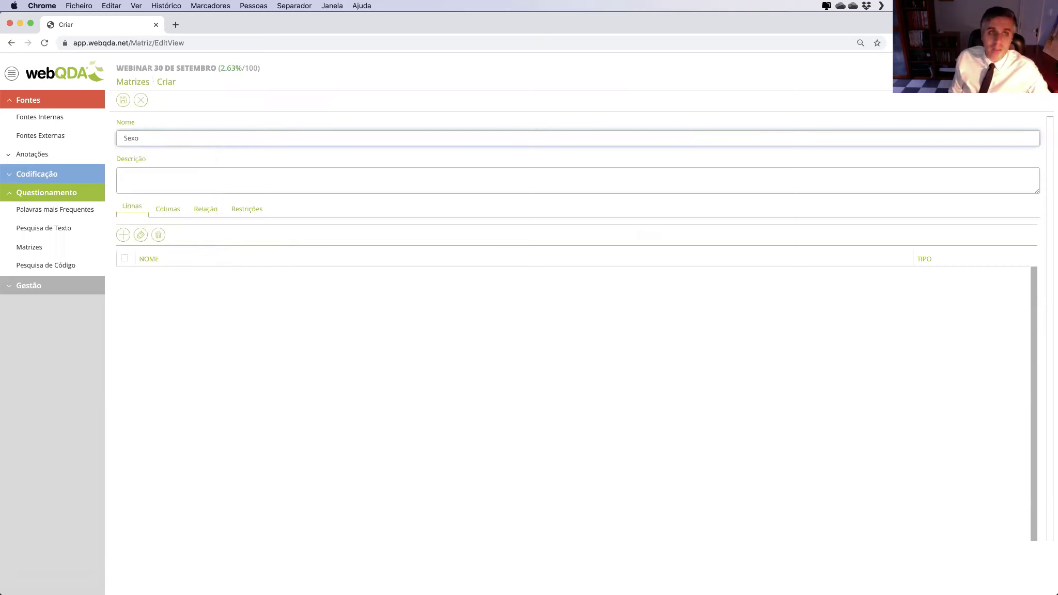
text( Vs )
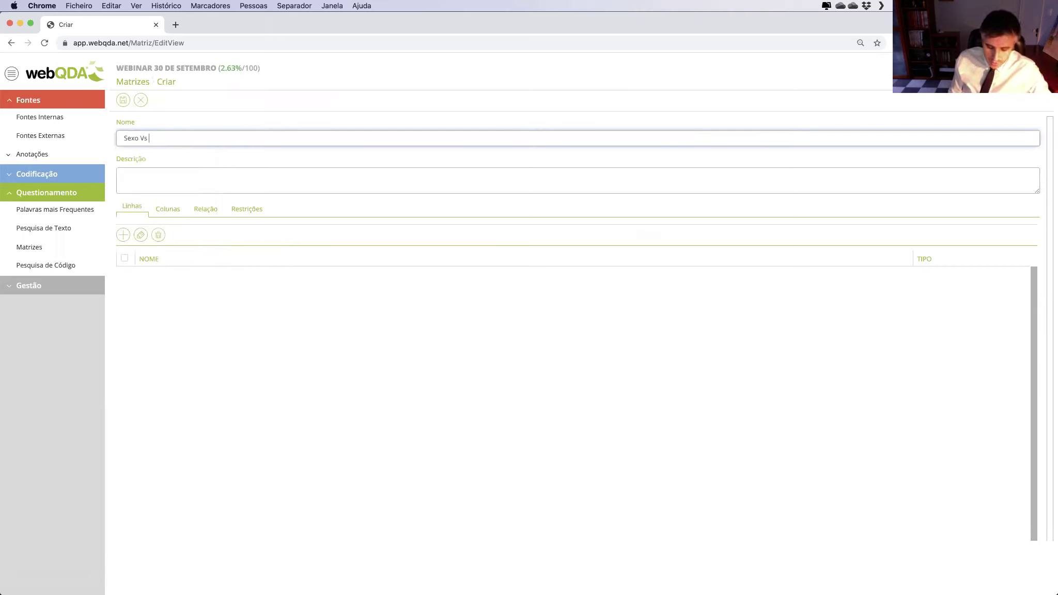
text(Fac)
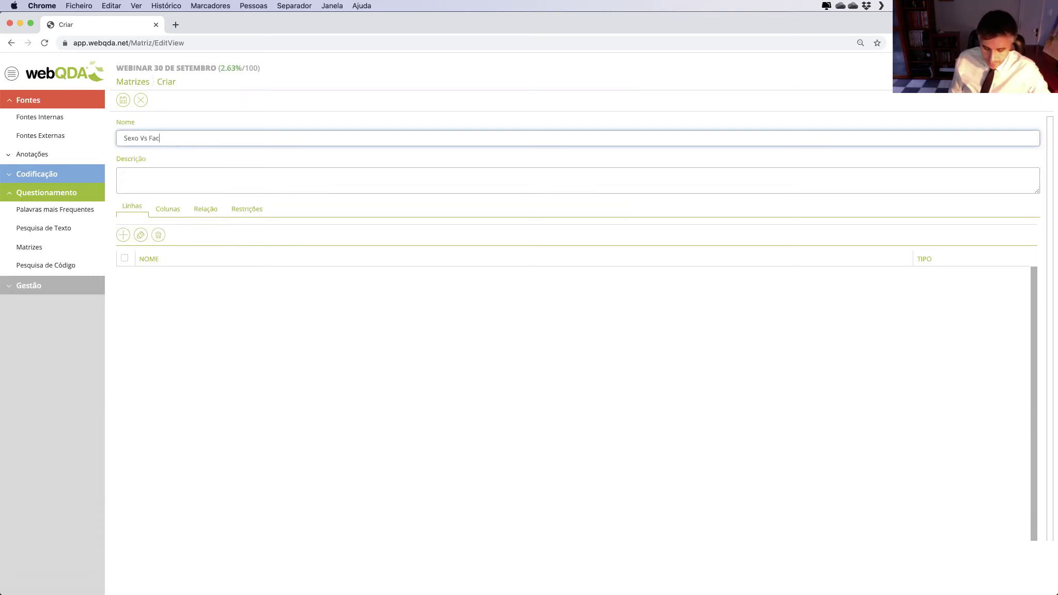
text(tor Alimentar)
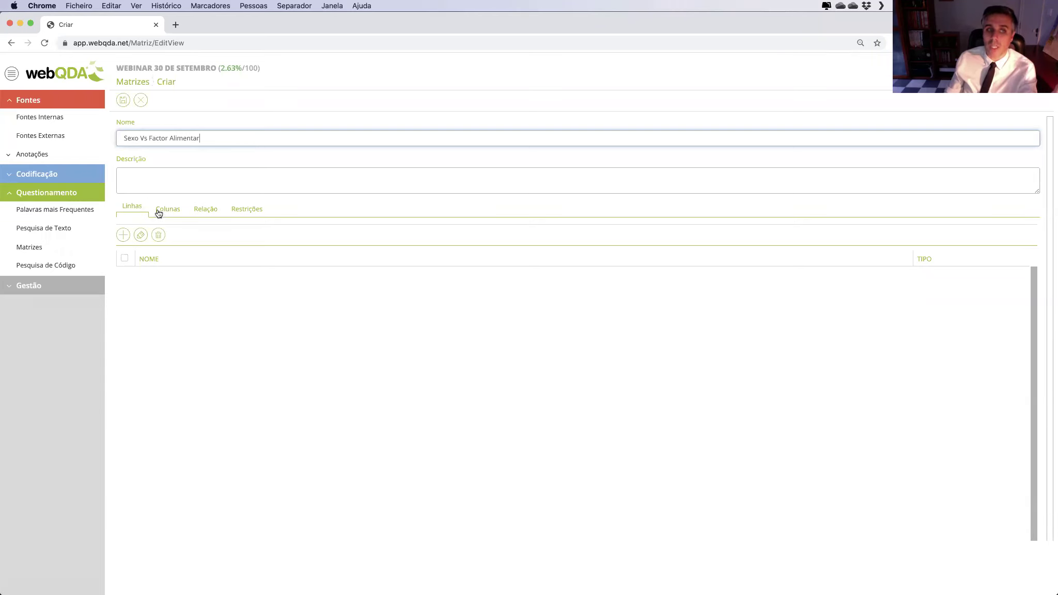
Add the Masculino and Feminino values of the Entrevistas classification's Sexo attribute as the matrix rows
click(123, 234)
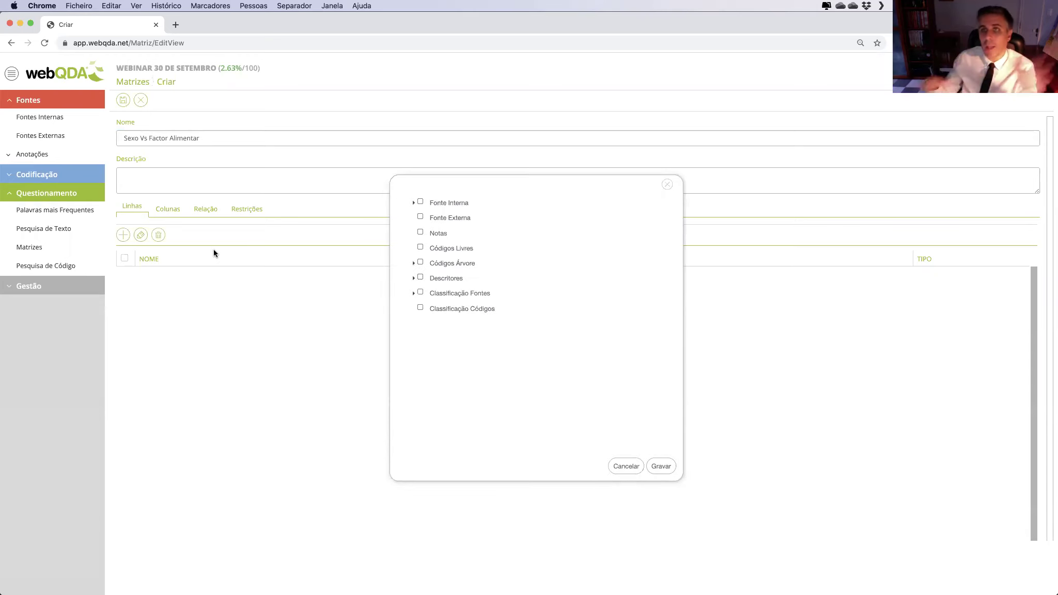
click(414, 293)
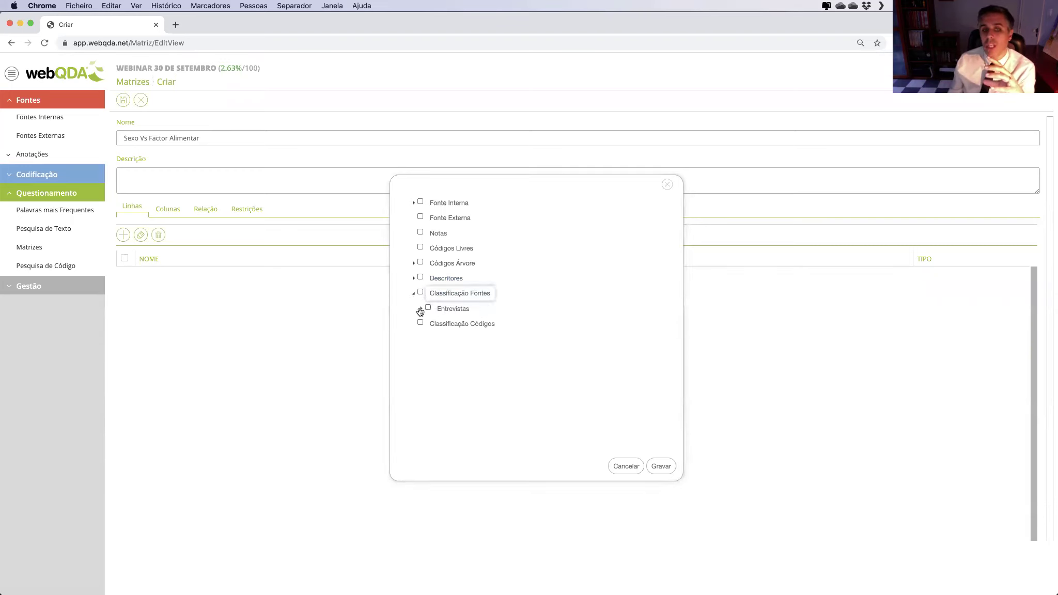
click(422, 309)
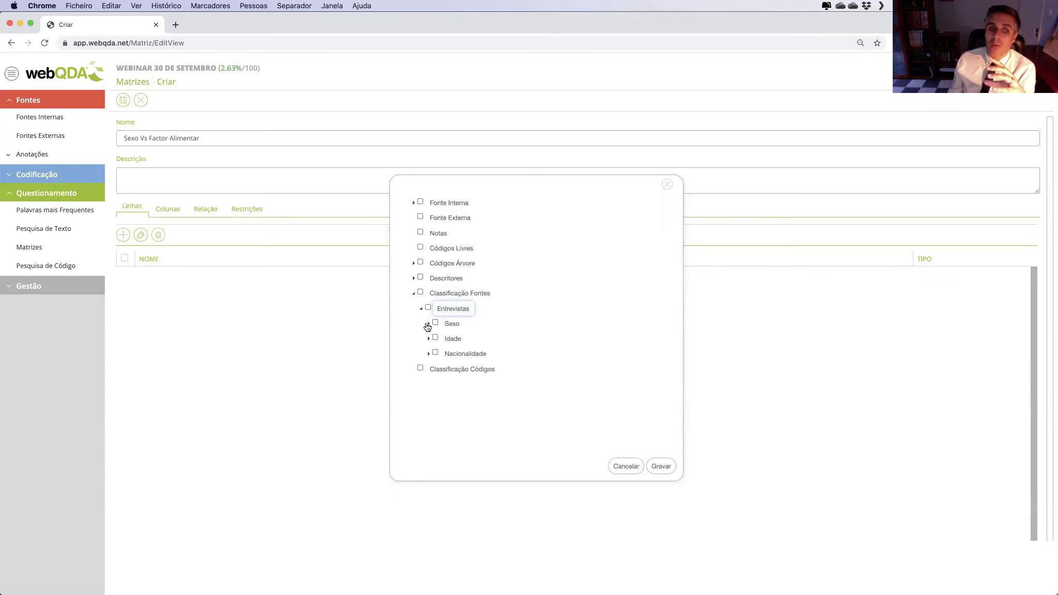
click(429, 324)
click(442, 338)
click(443, 352)
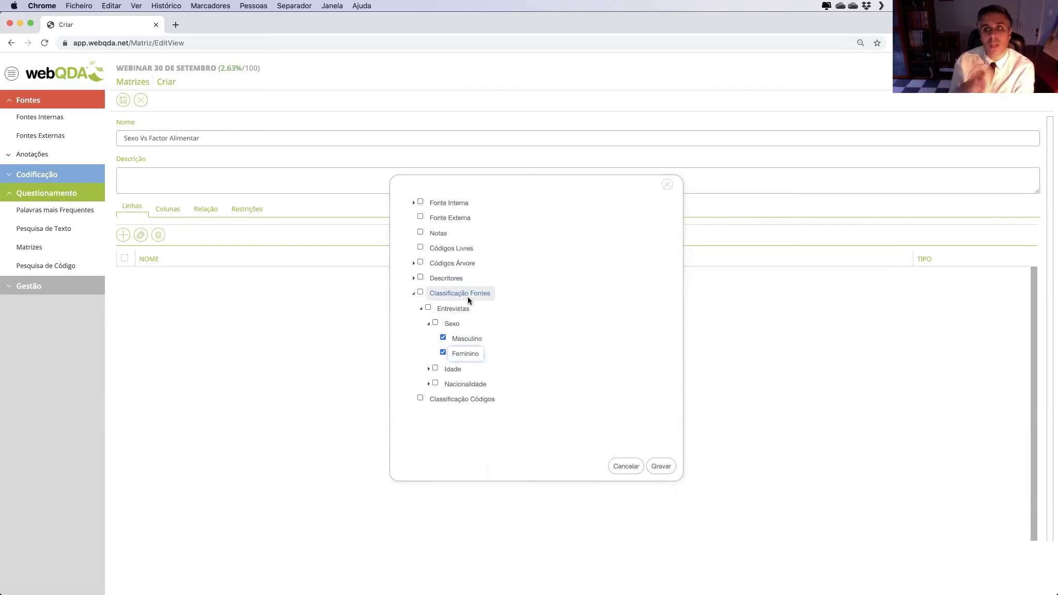
click(415, 279)
click(423, 294)
click(422, 294)
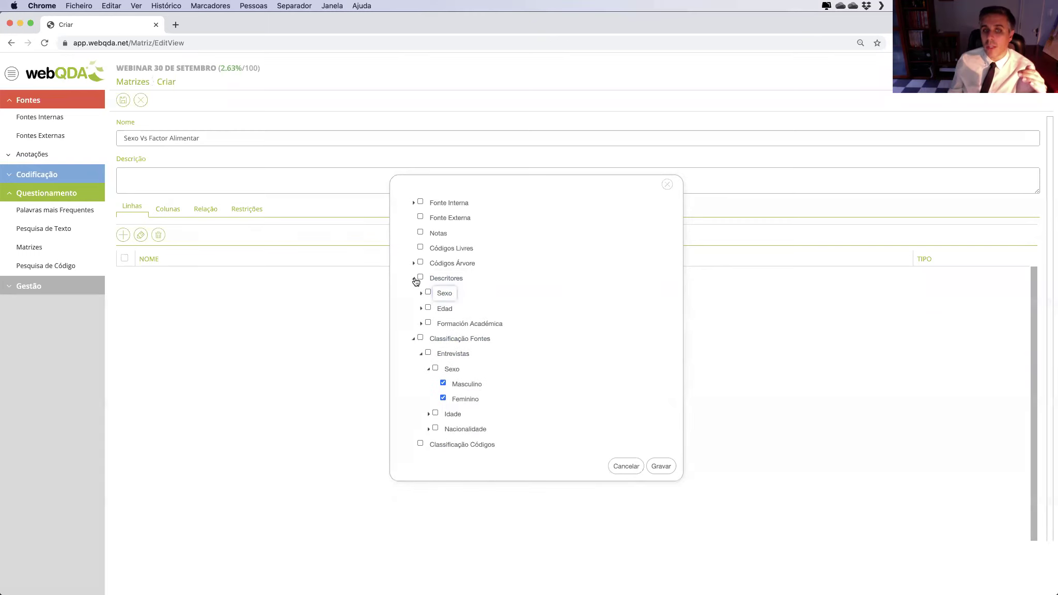
click(414, 279)
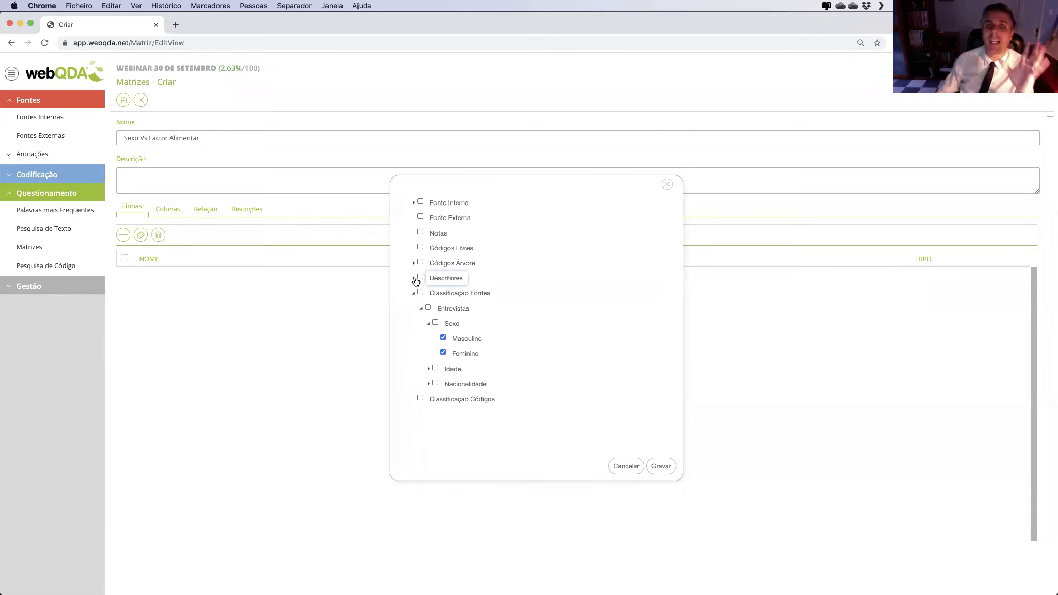
click(661, 467)
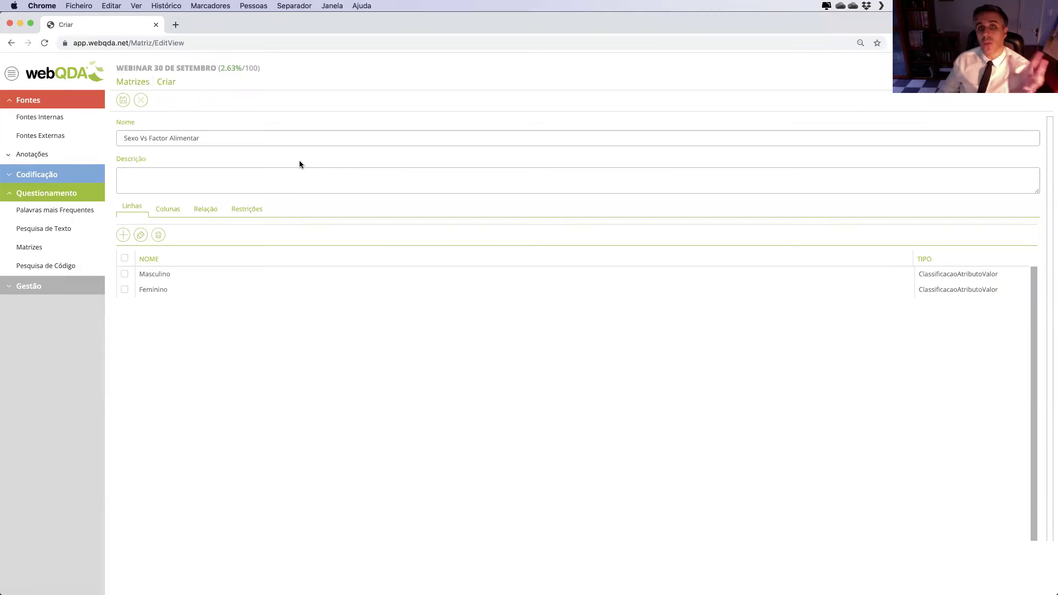
Add the Vegan and Mediterrâneo tree codes under Factor Alimentar as the matrix columns
click(172, 206)
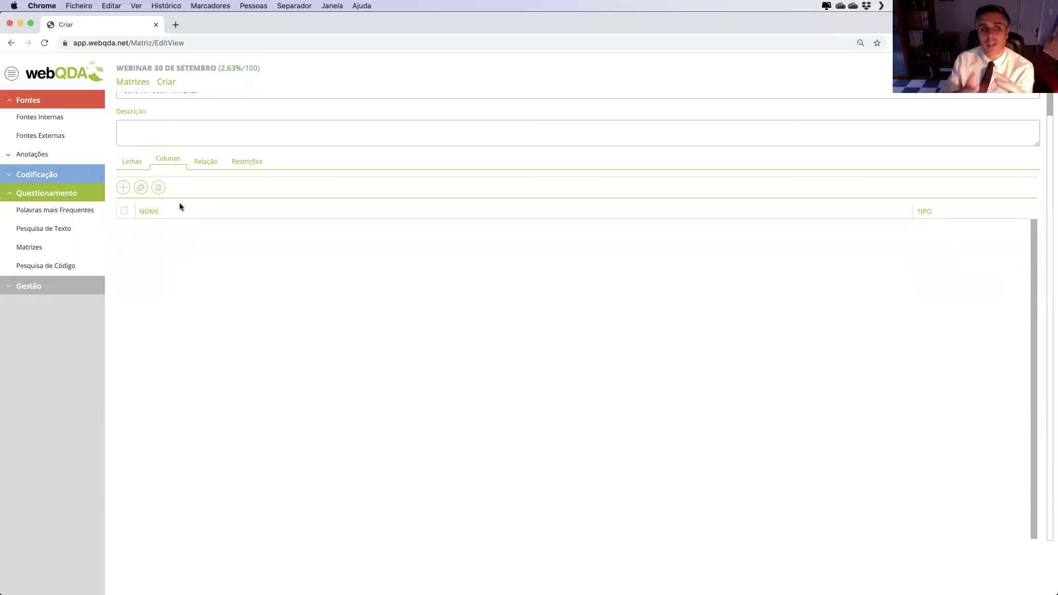
scroll(207, 201, up, 1)
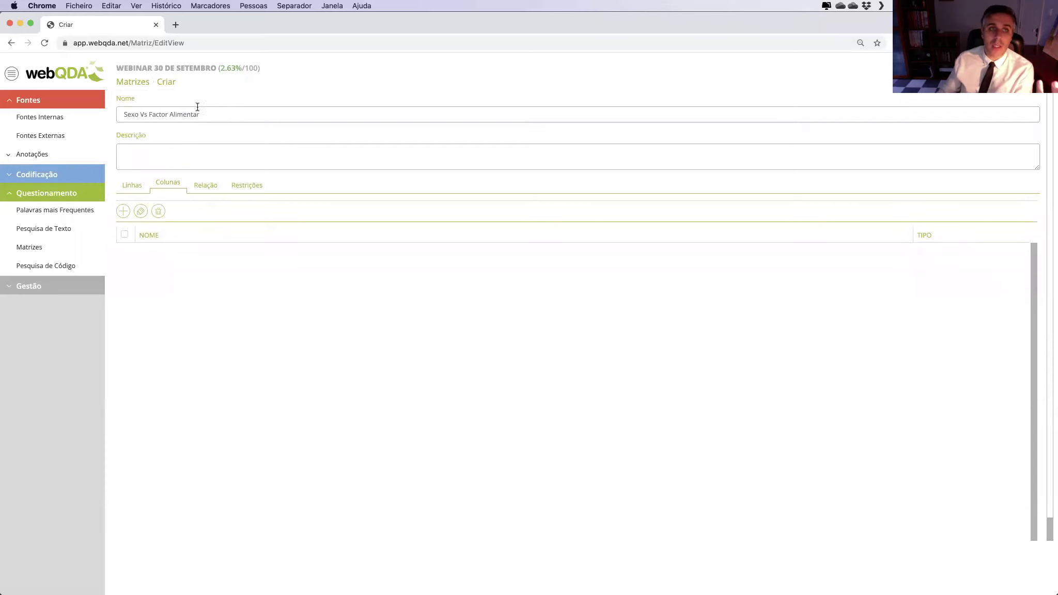
click(123, 211)
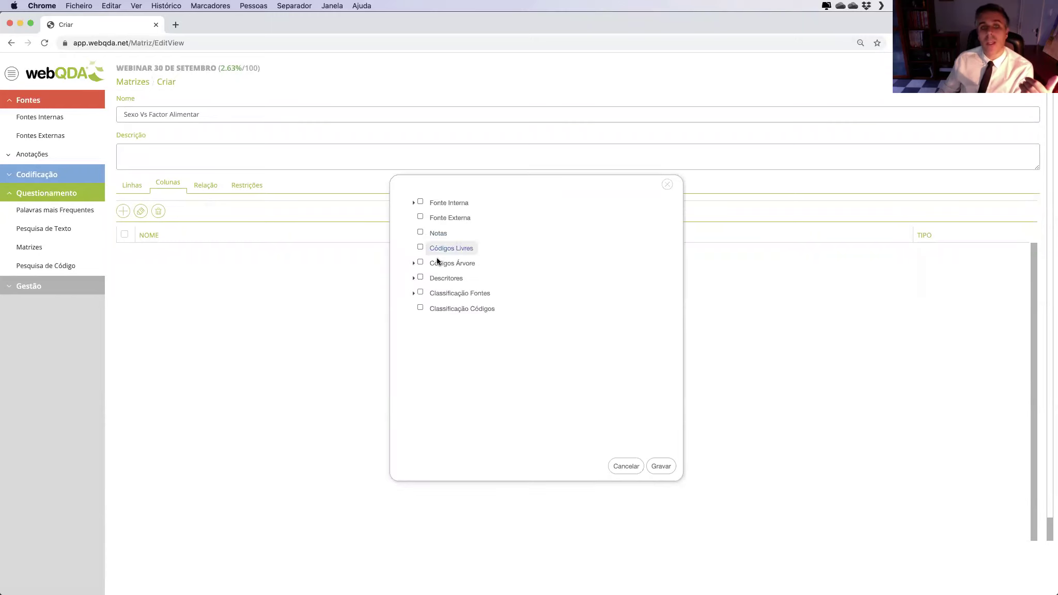
click(414, 264)
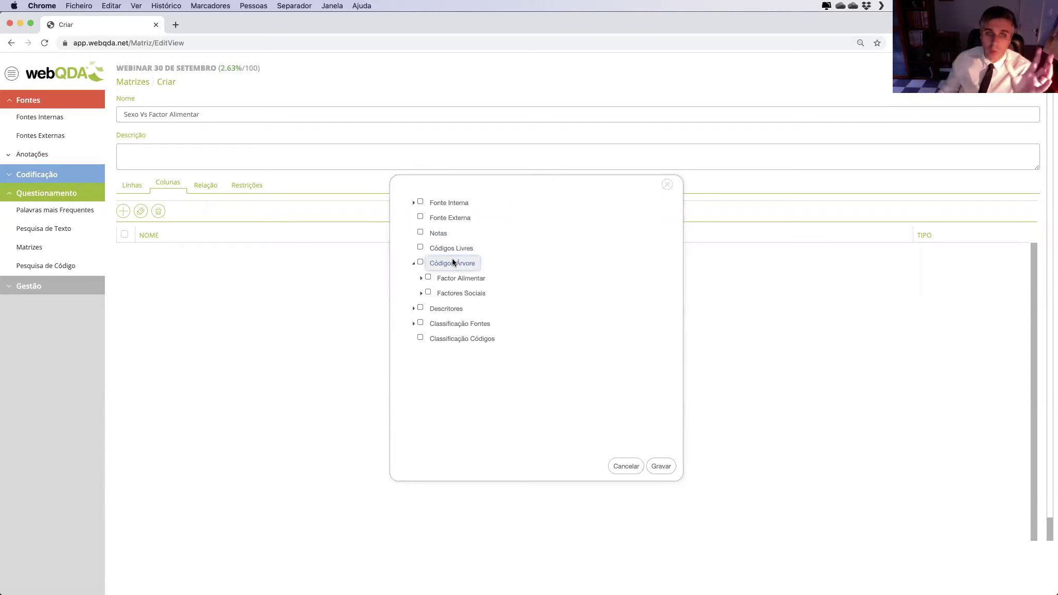
click(422, 279)
click(435, 292)
click(436, 308)
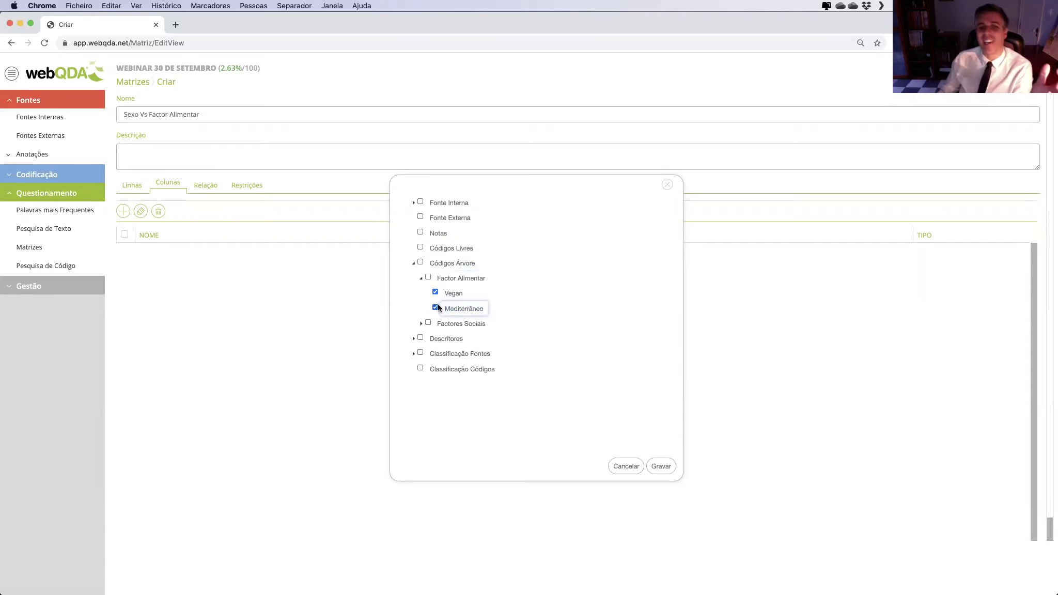
click(665, 469)
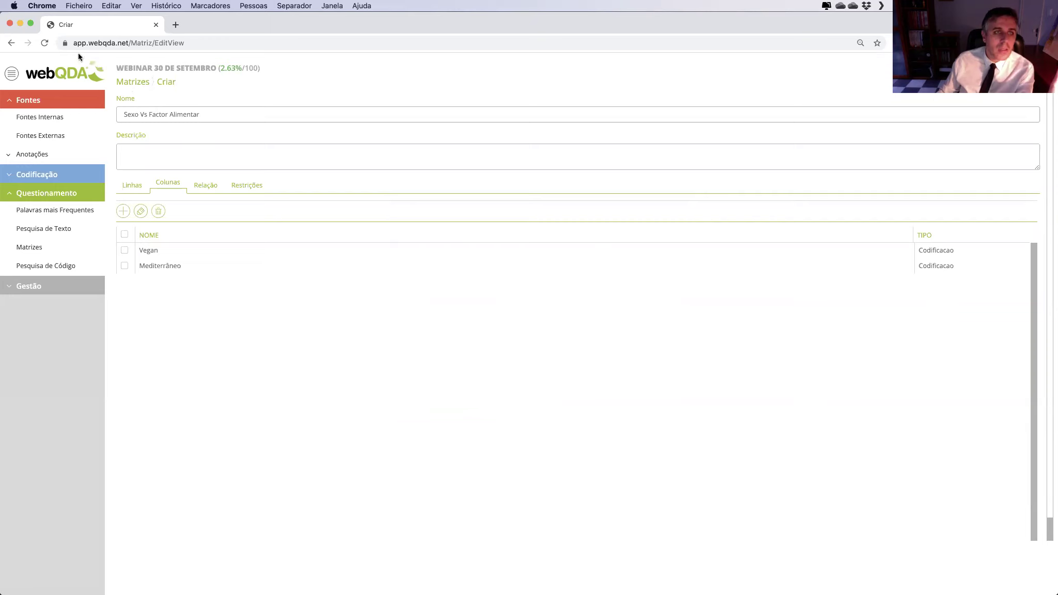
scroll(185, 115, down, 3)
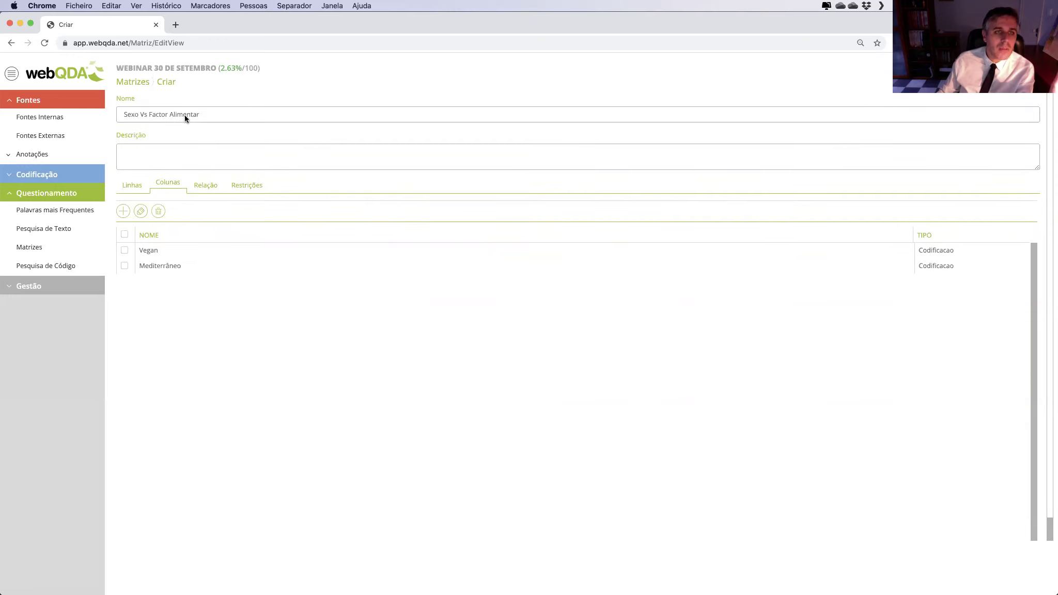
scroll(171, 106, down, 3)
scroll(201, 207, down, 3)
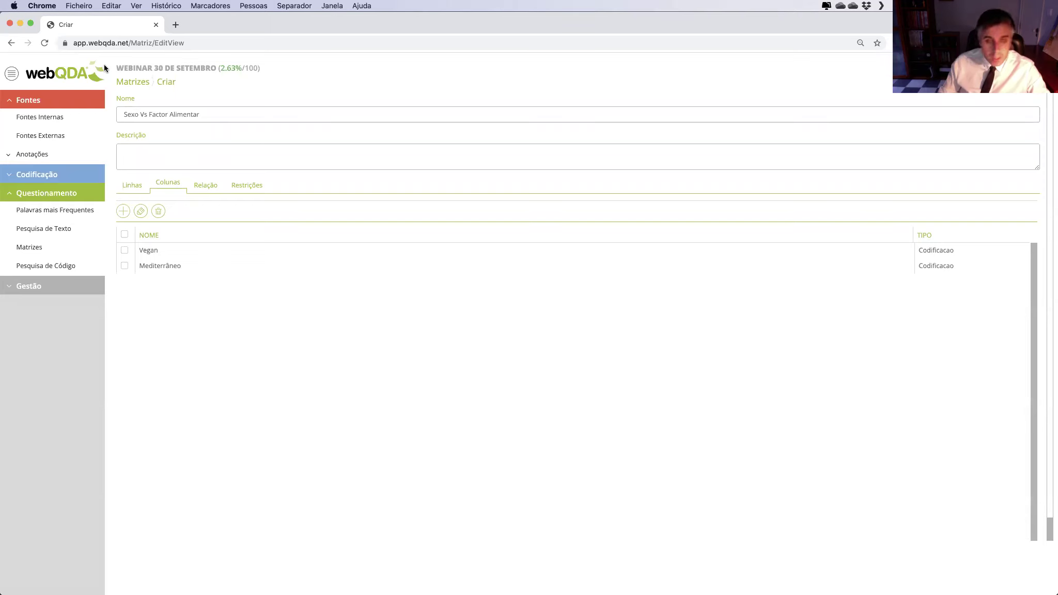
key(super+minus)
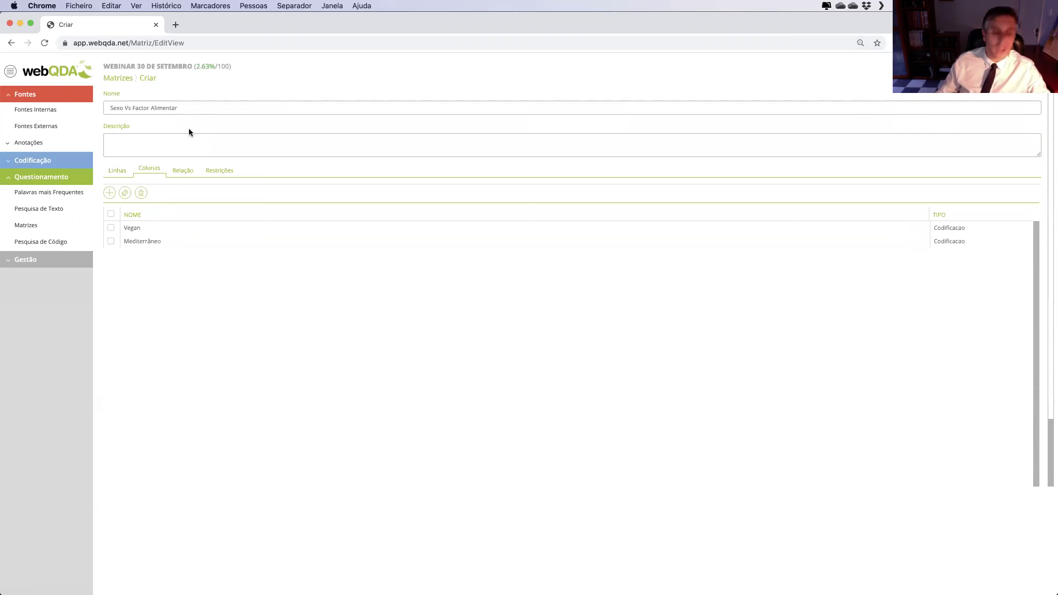
key(super+equal)
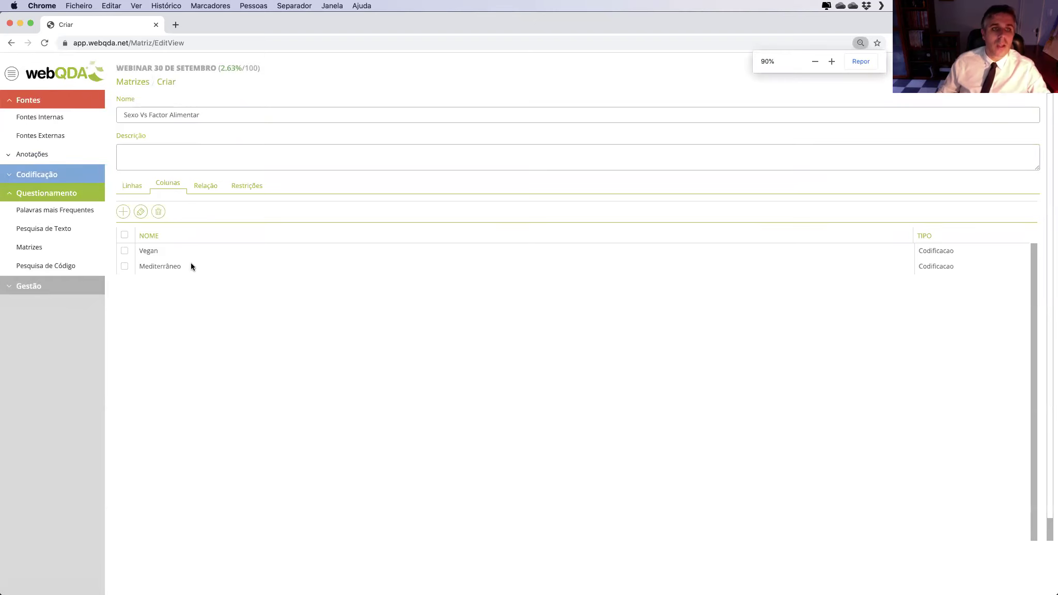
click(132, 186)
click(173, 164)
scroll(72, 76, up, 1)
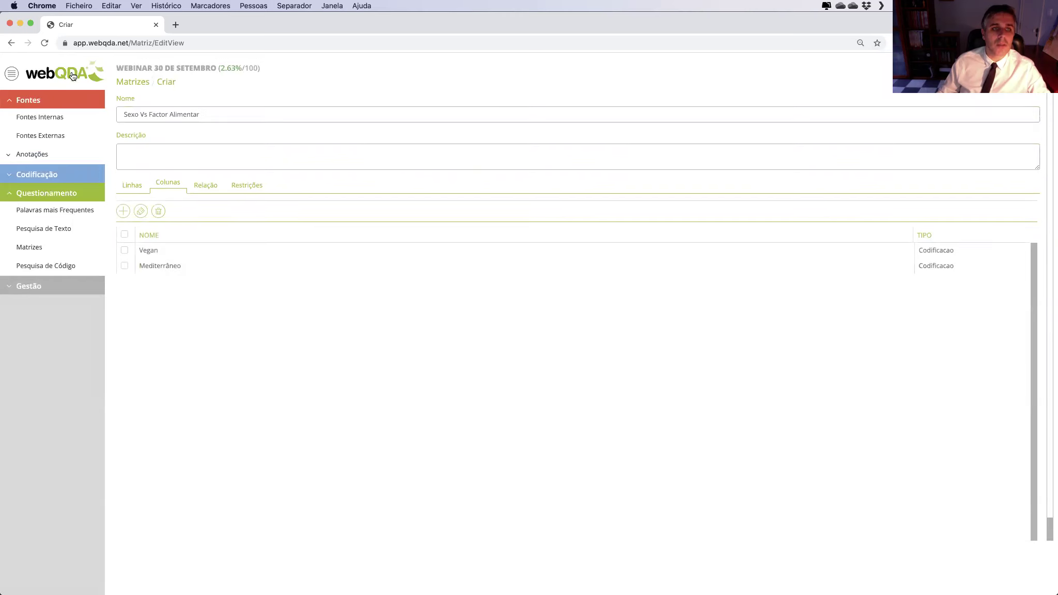
Reload the matrix creation form, reset the page zoom to 100%, and enter the name "Sexo Vs Factor Alimentar" again
click(45, 44)
click(602, 202)
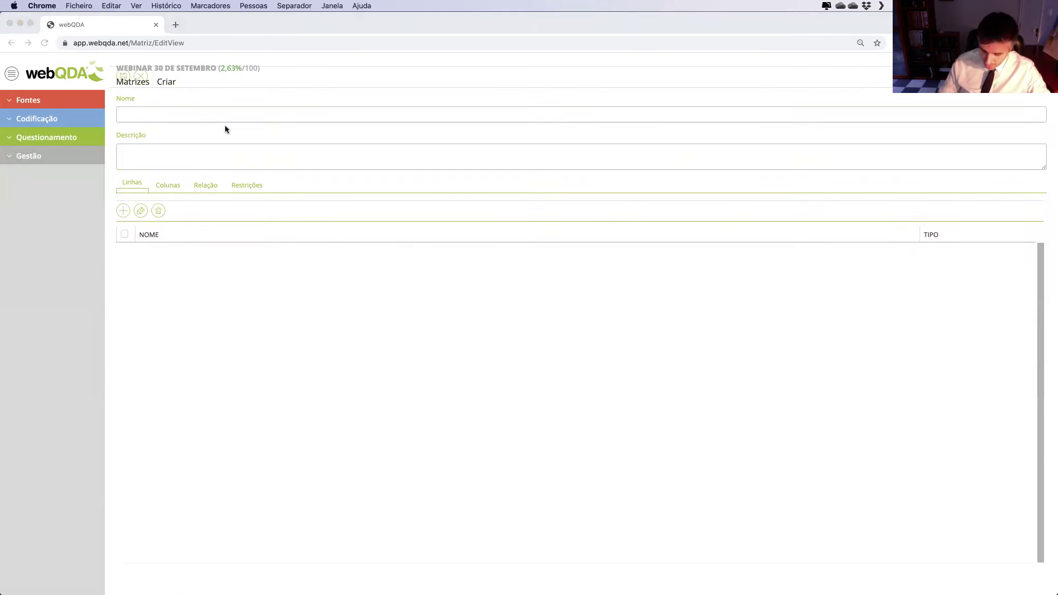
key(super+minus)
key(super+minus)
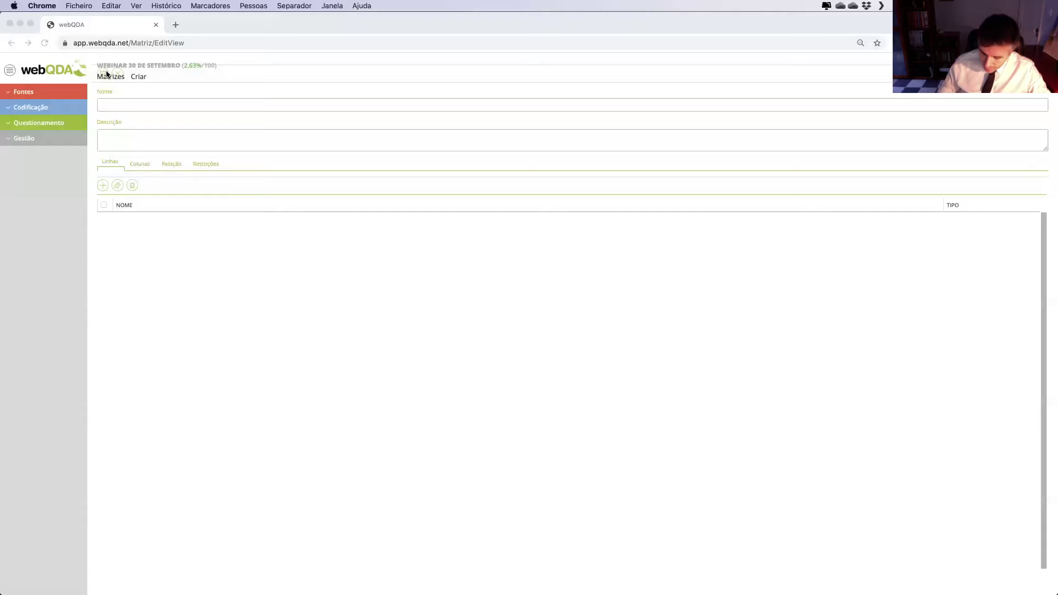
key(super+0)
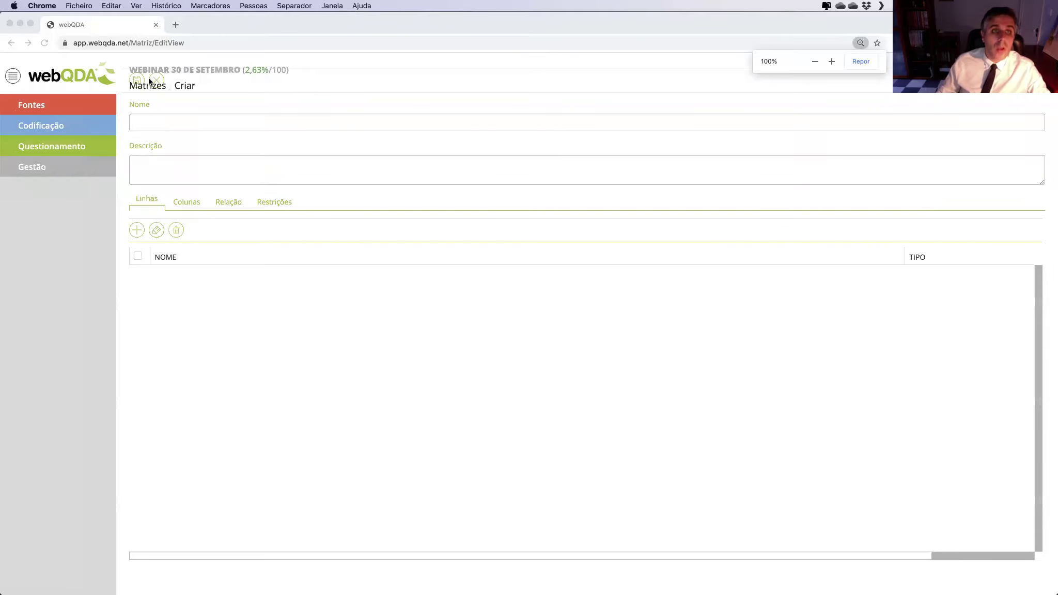
click(157, 123)
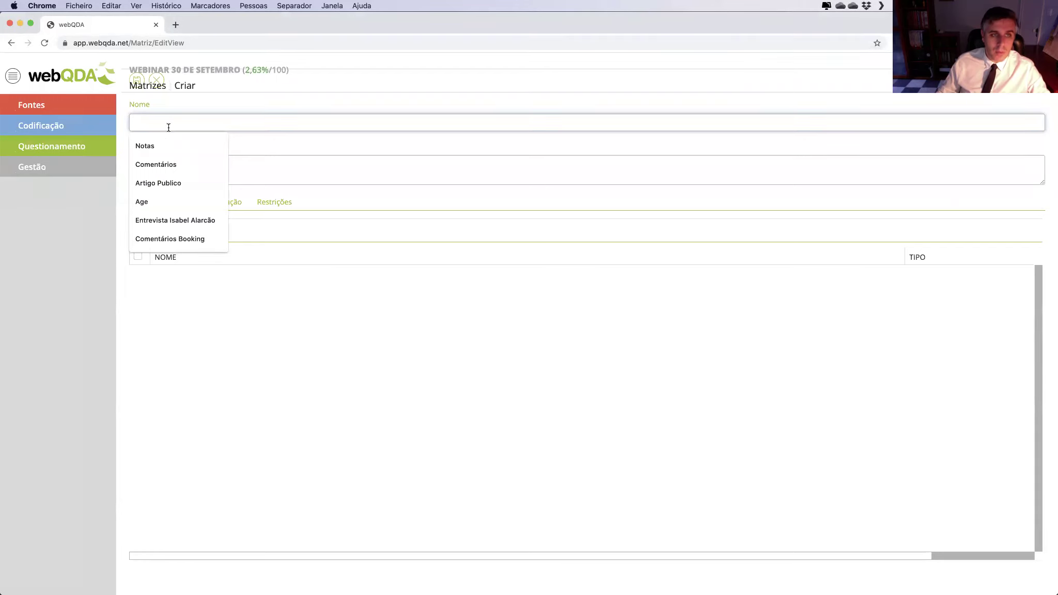
text(S)
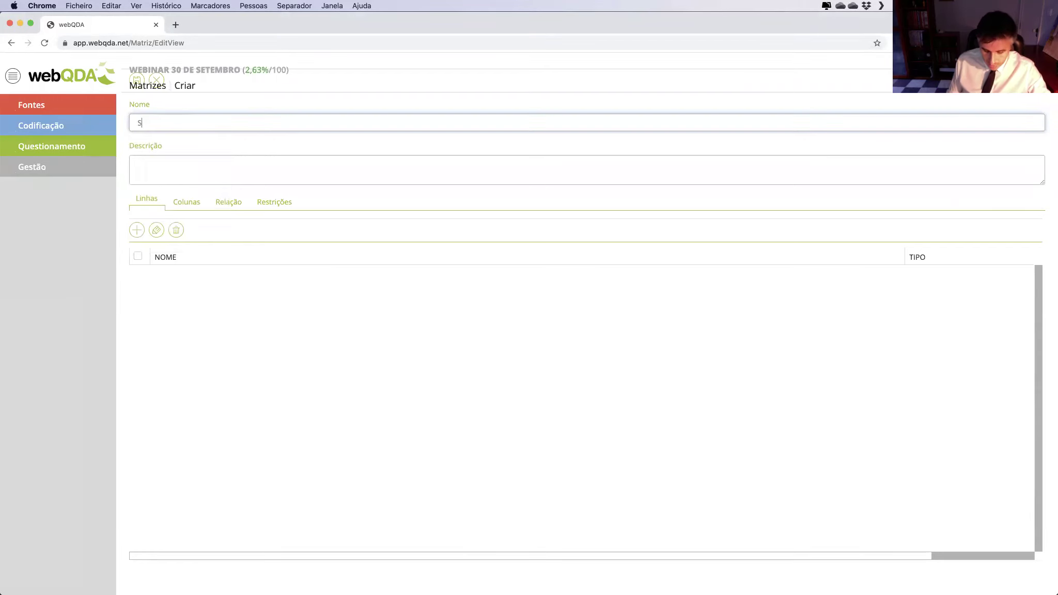
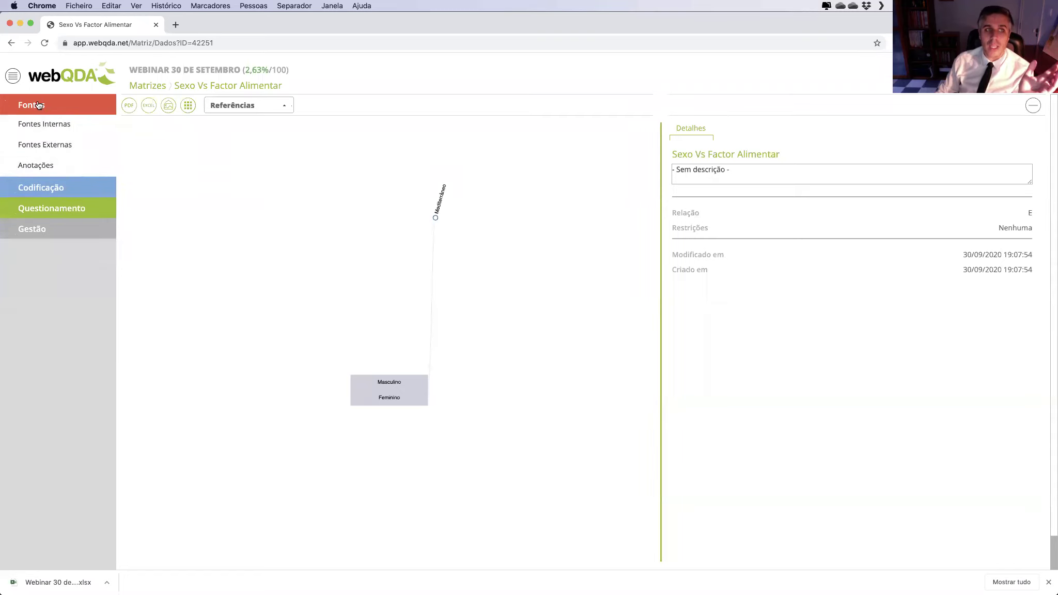
Open the Códigos Árvore list and review the codes' reference and source counts with full code names readable
mouse_move(58, 132)
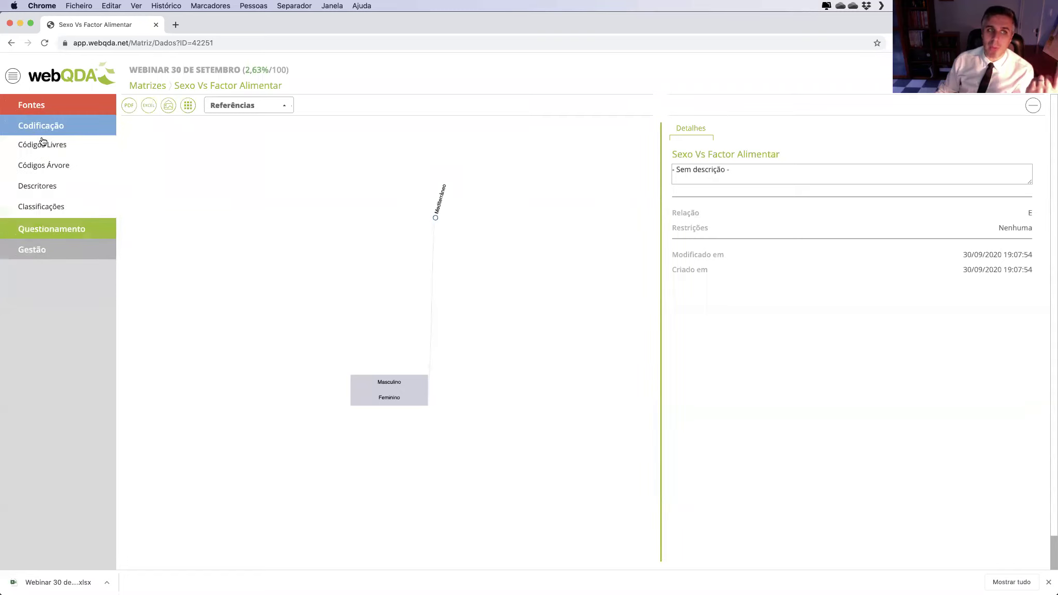
click(61, 168)
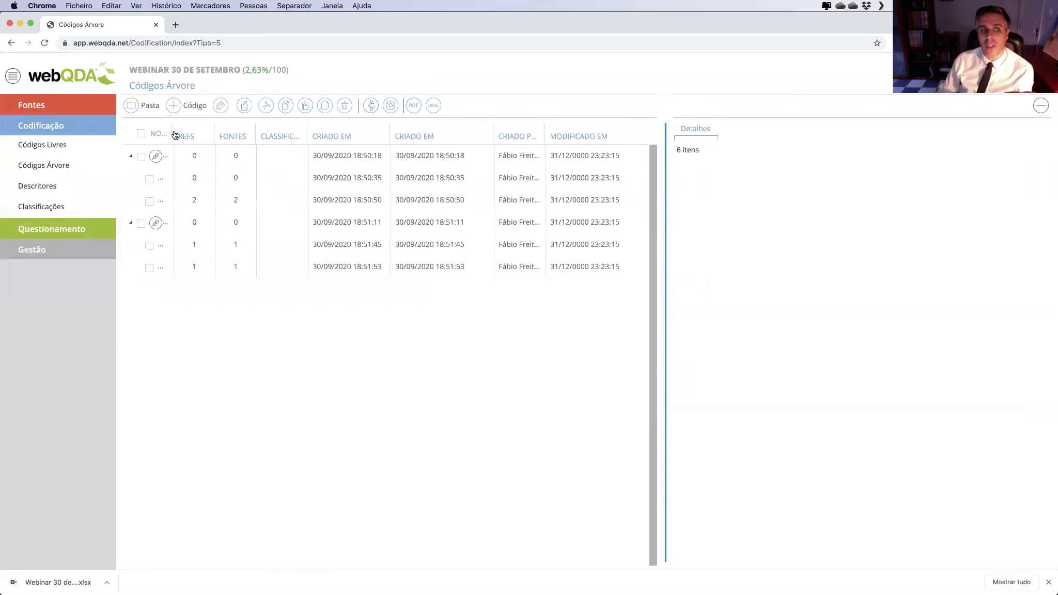
key(super+minus)
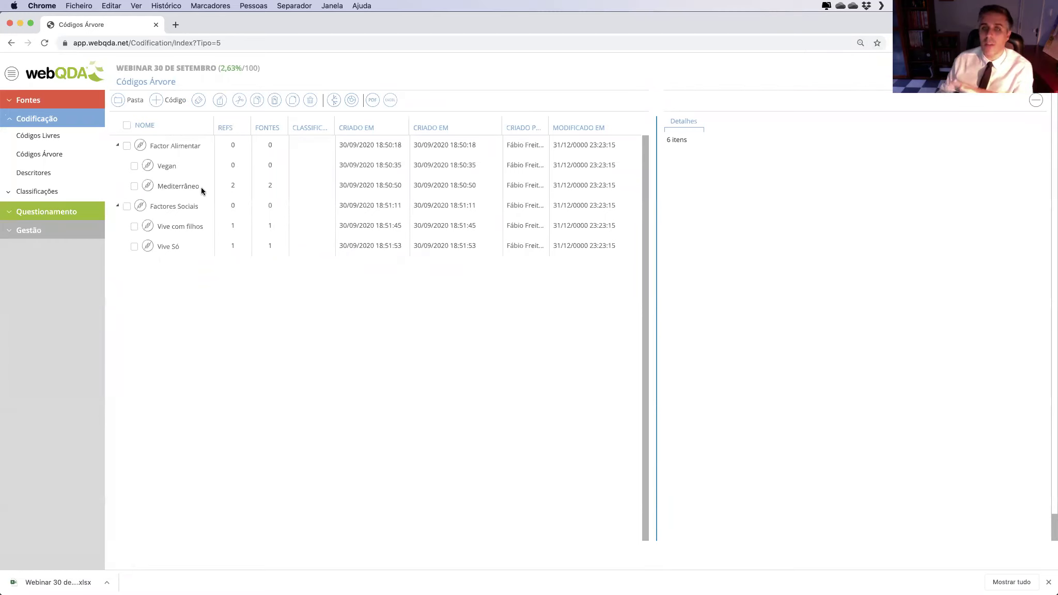
scroll(204, 186, down, 1)
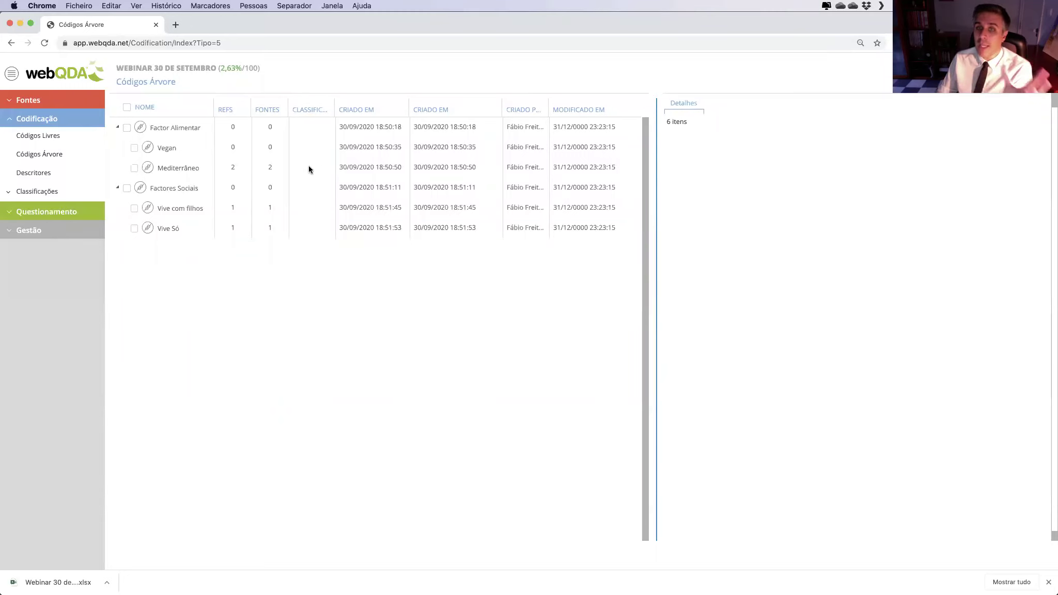
In the internal source Formulario (Respostas), code the answer "Falta de tiempo y falta de acceso a fuentes" with Vive Só
click(37, 101)
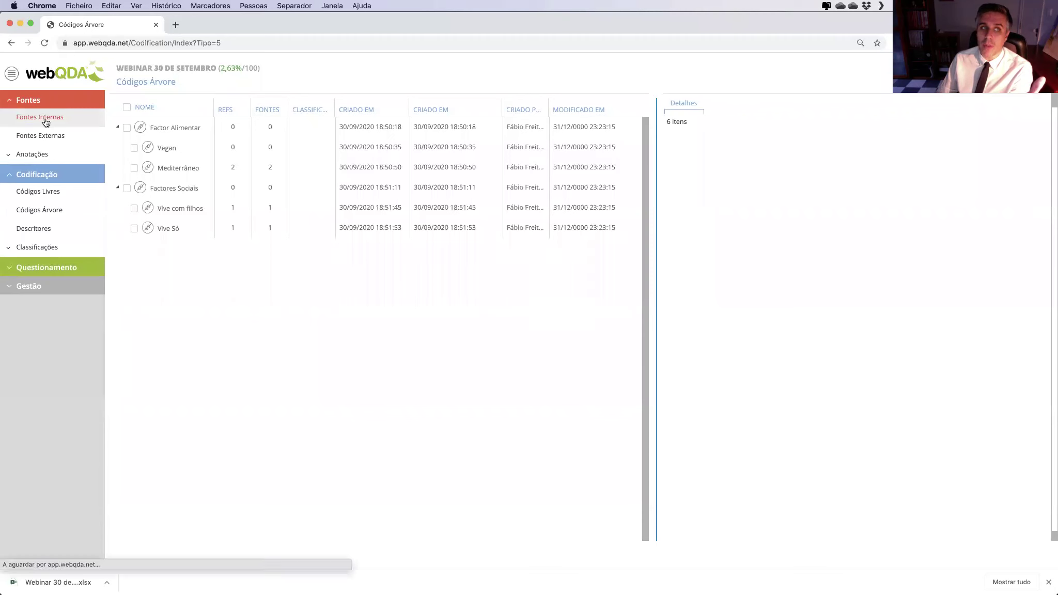
click(41, 117)
double_click(172, 141)
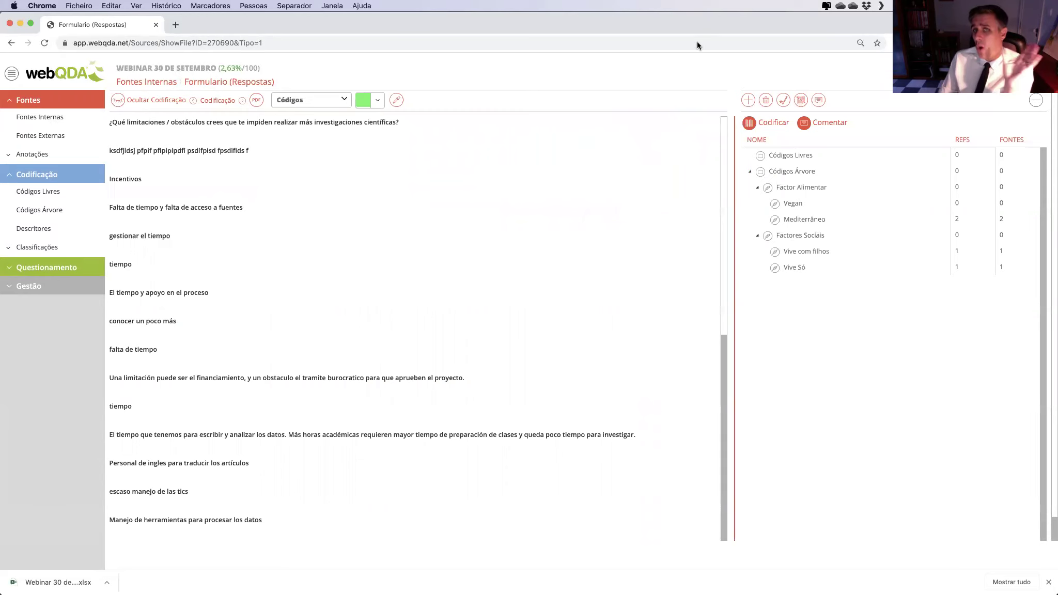
drag(245, 205, 110, 210)
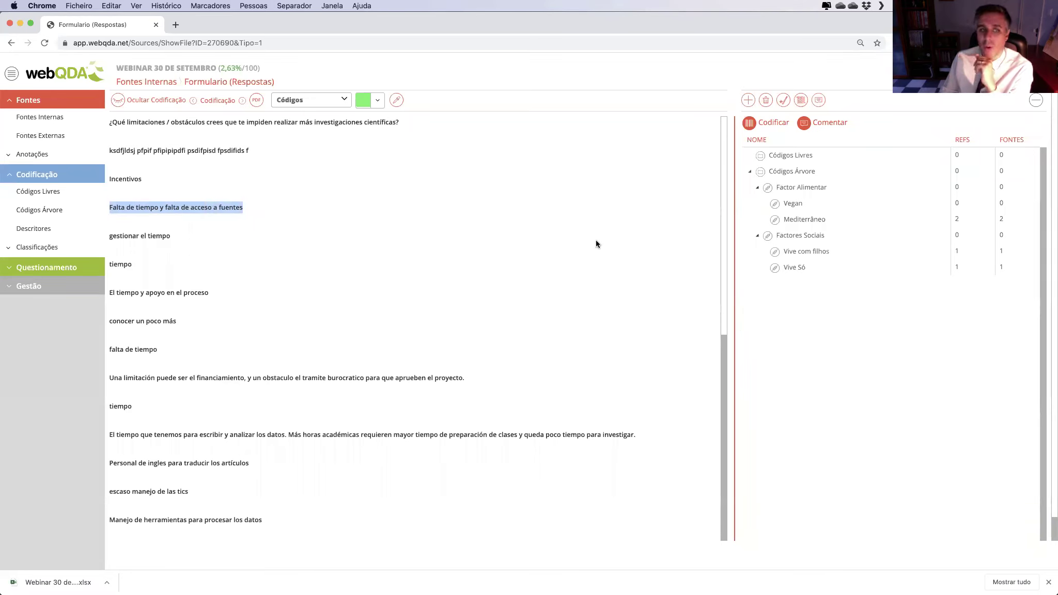
click(581, 242)
drag(254, 207, 111, 205)
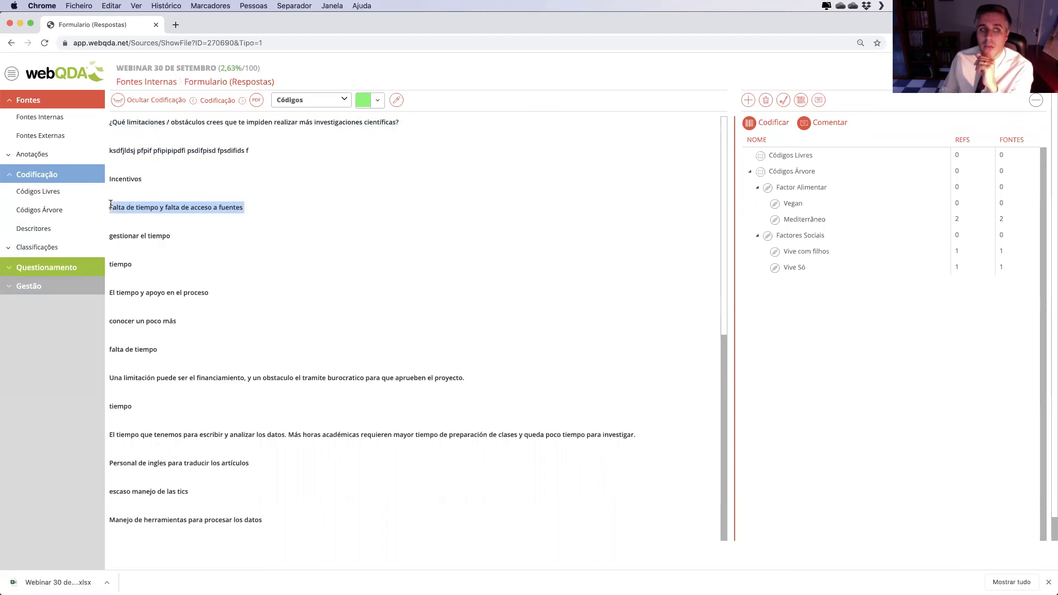
click(813, 265)
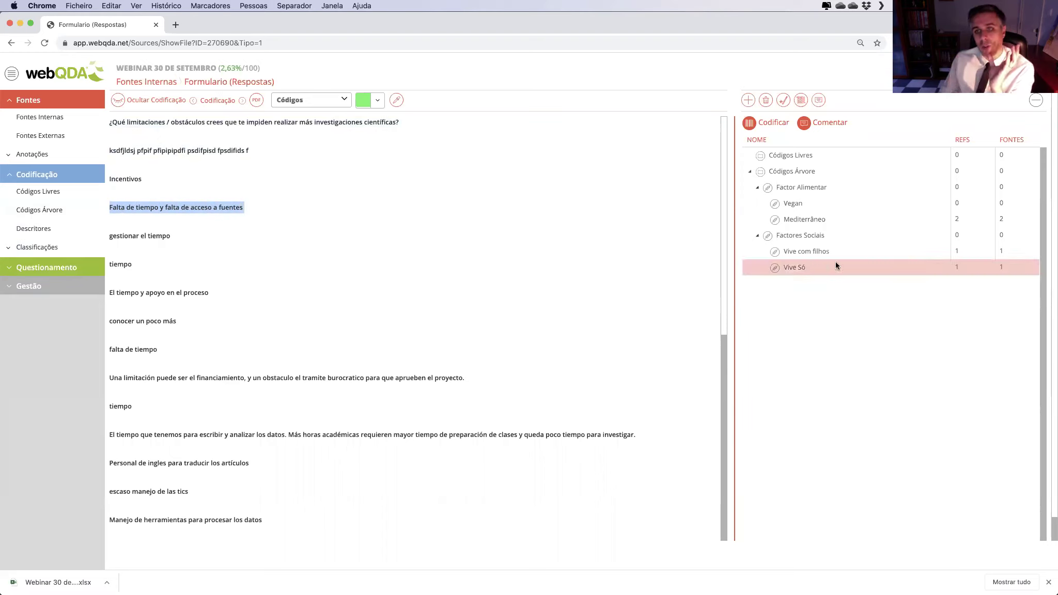
click(776, 124)
mouse_move(170, 214)
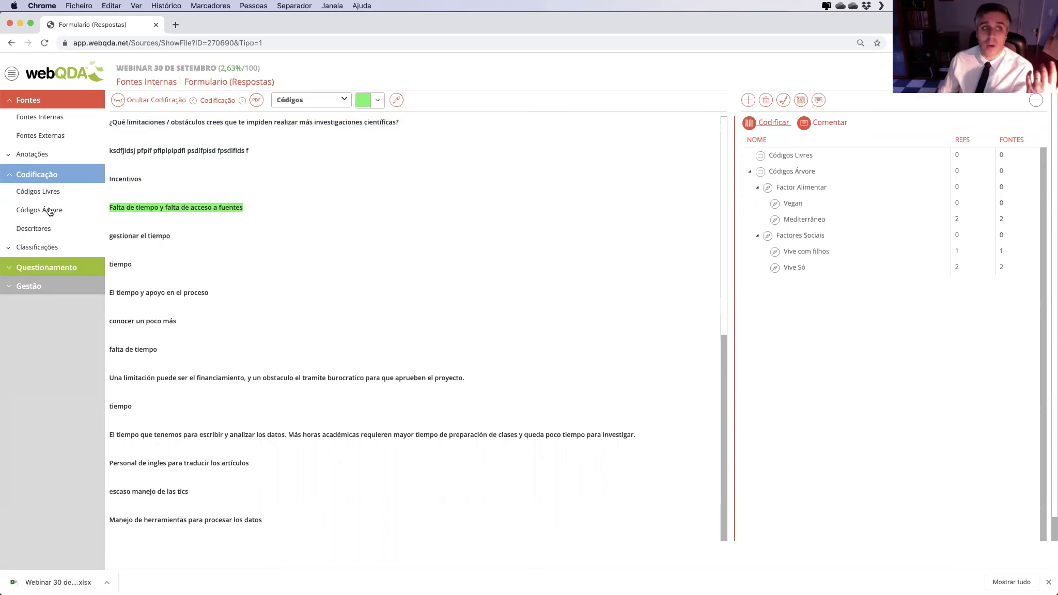
Open the matrix "Sexo Vs Factor Alimentar" for editing and delete its Masculino and Feminino rows
click(48, 268)
click(40, 324)
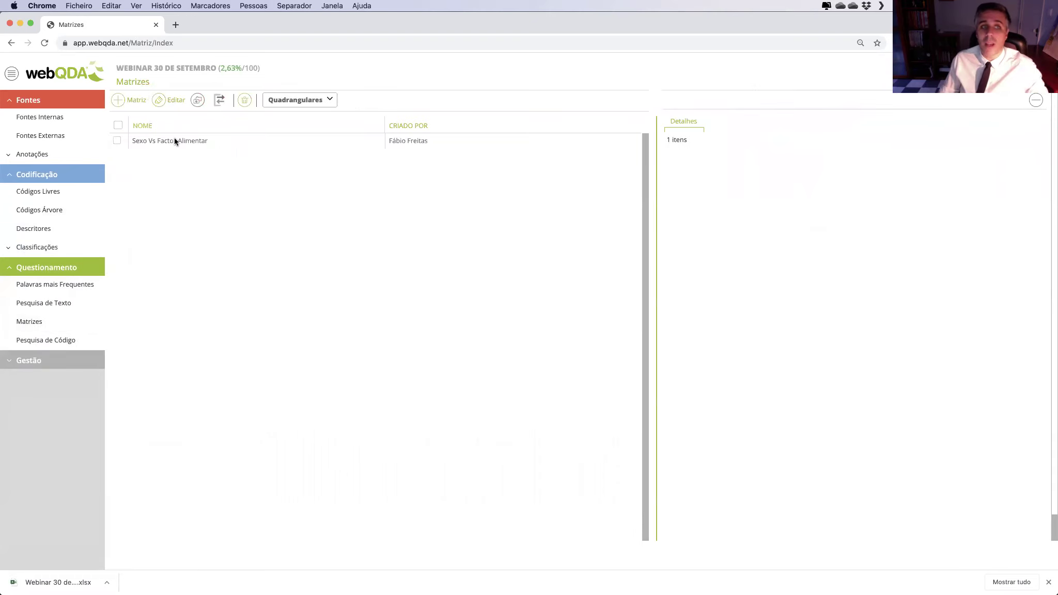
click(175, 139)
click(171, 103)
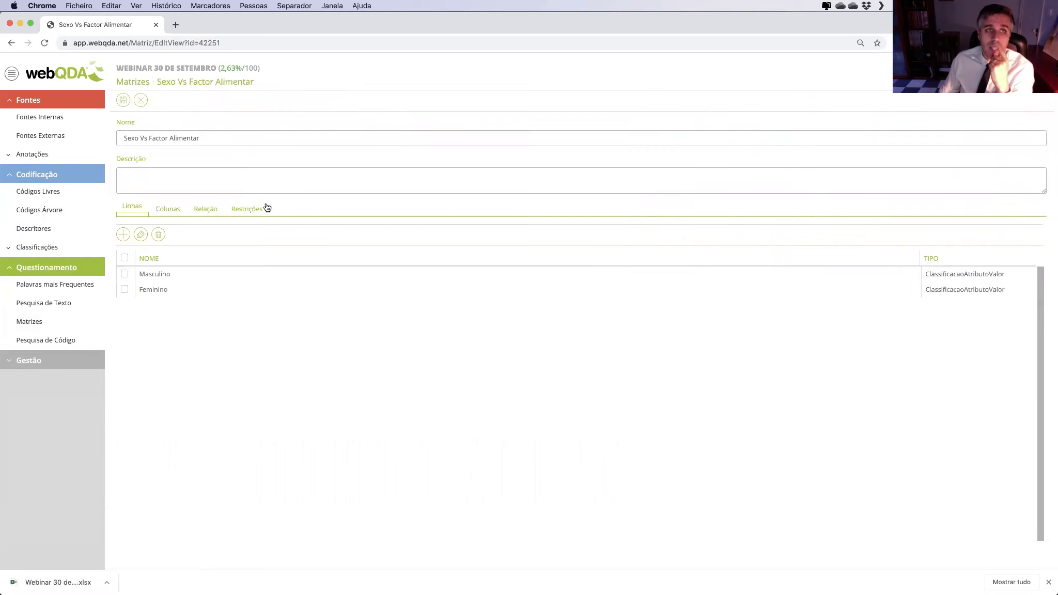
click(125, 275)
click(125, 290)
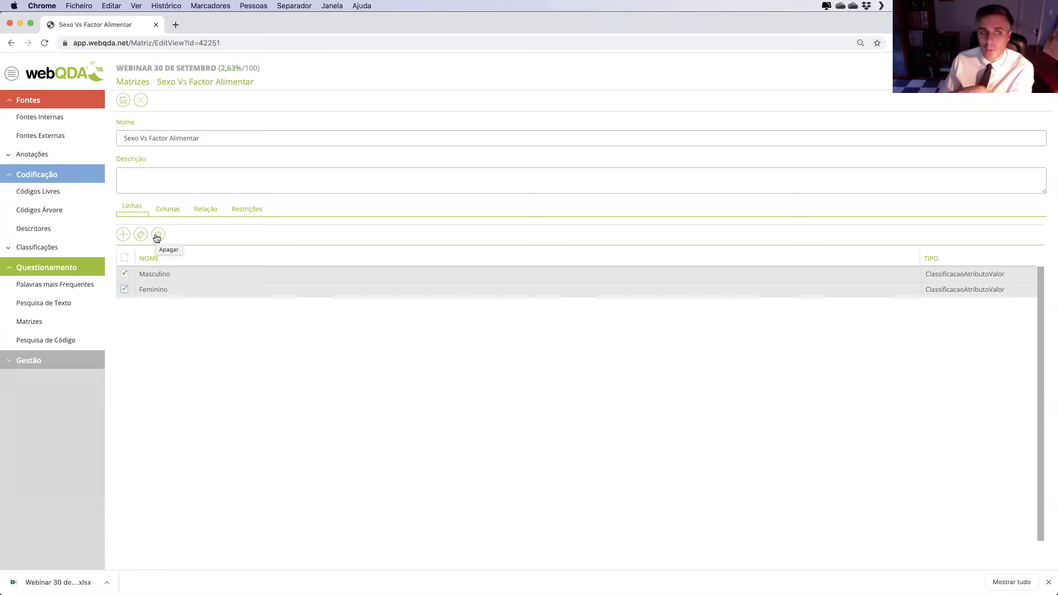
click(157, 235)
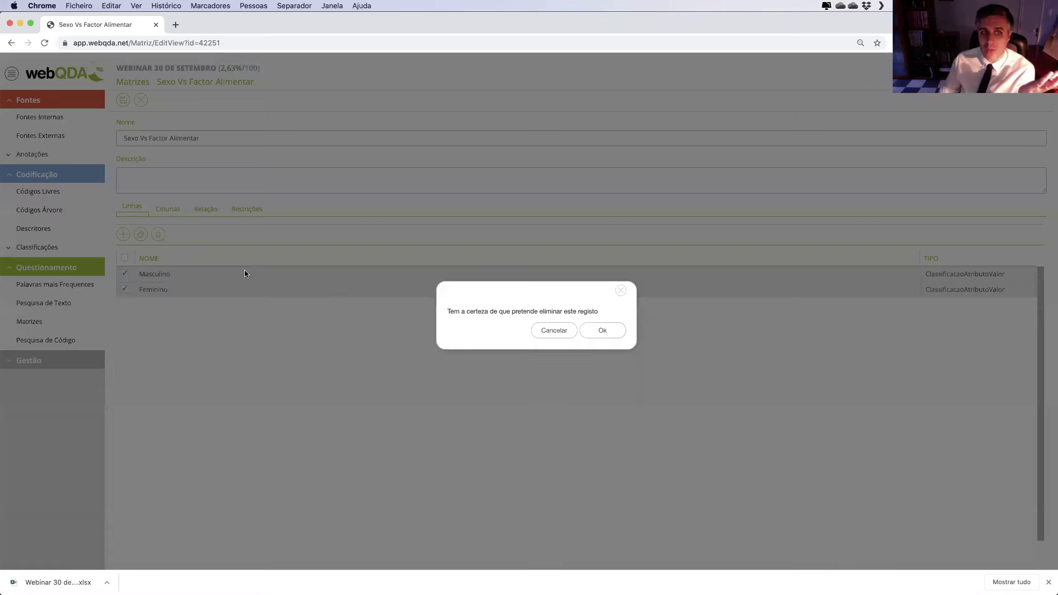
click(604, 330)
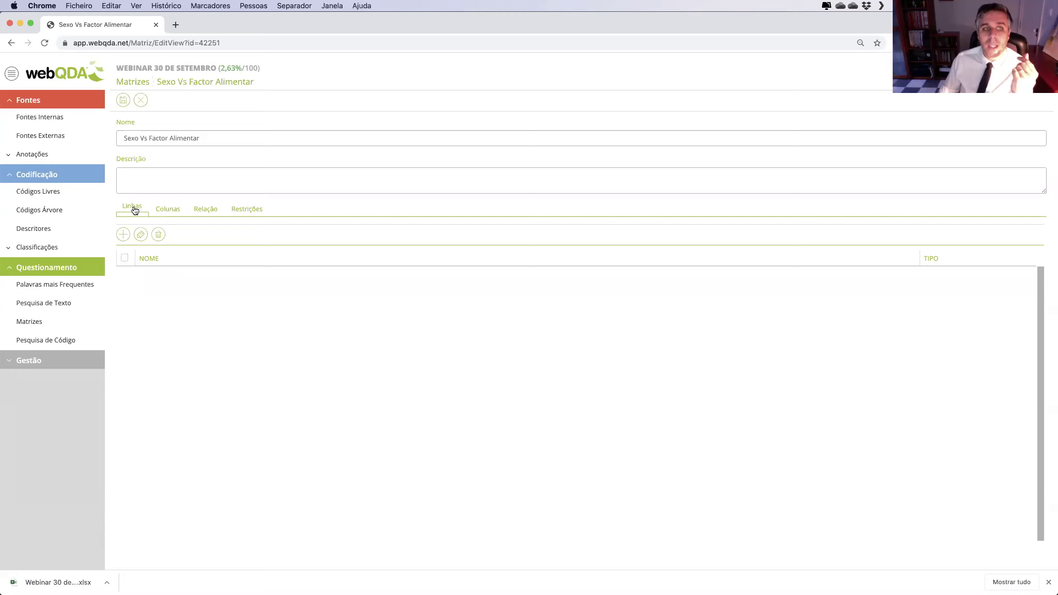
Add the Hombre and Mujer values of the Sexo descriptor as the matrix rows
click(123, 234)
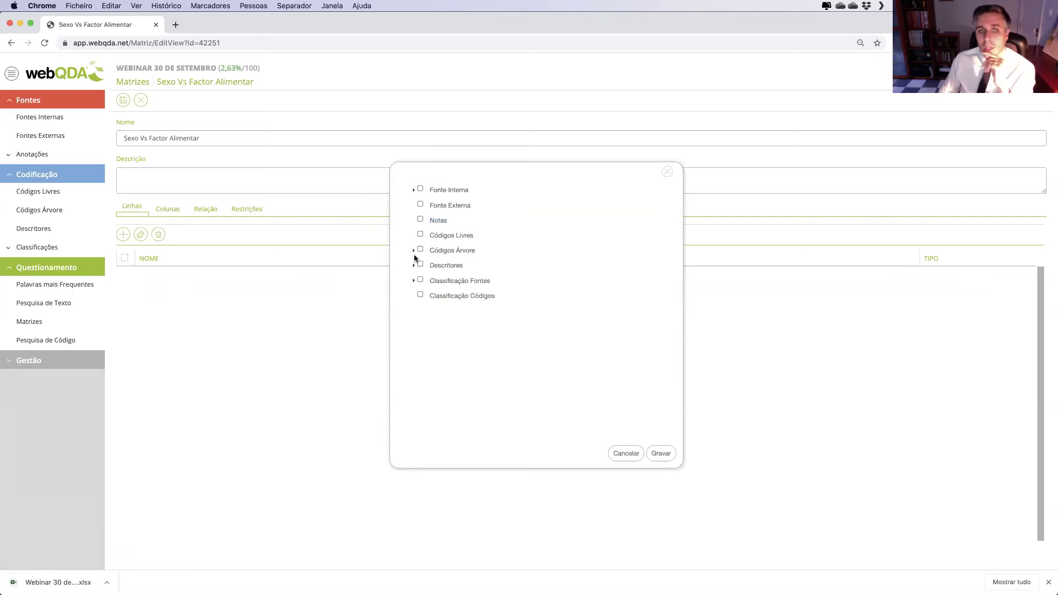
click(413, 281)
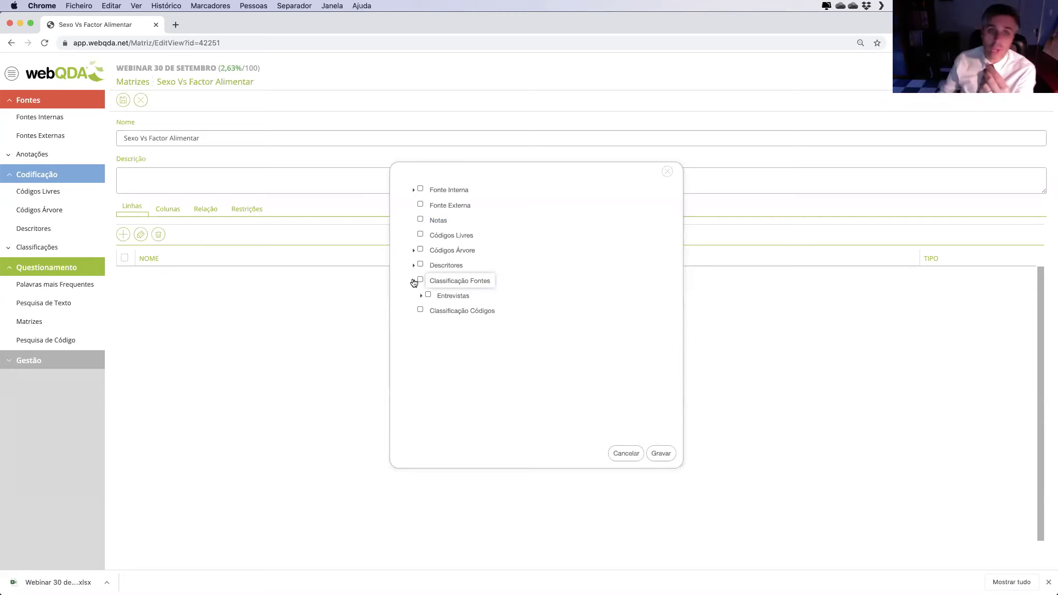
click(413, 266)
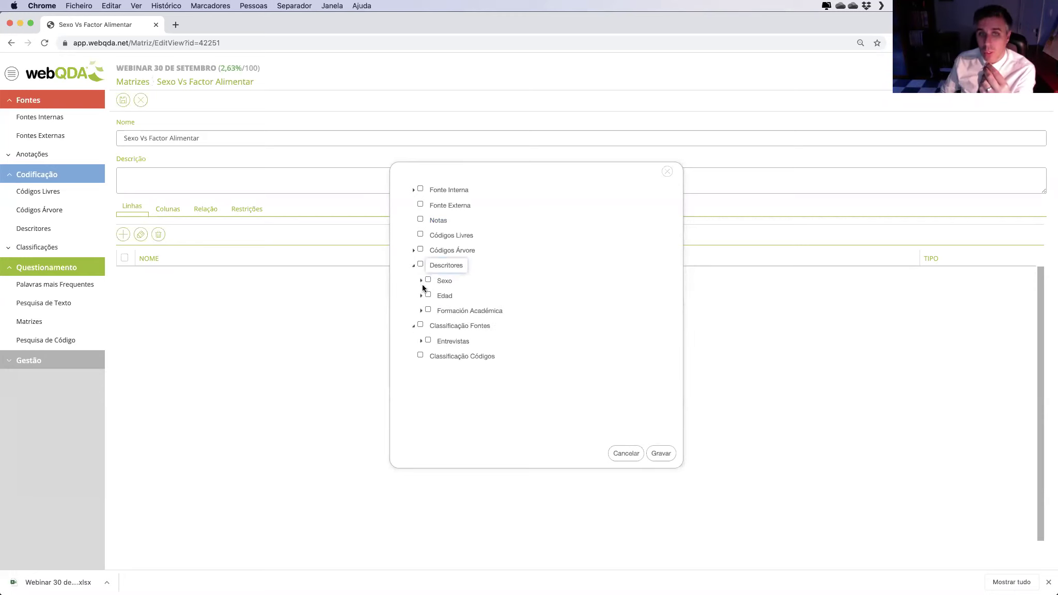
click(421, 281)
click(435, 295)
click(435, 310)
drag(515, 171, 358, 155)
click(501, 438)
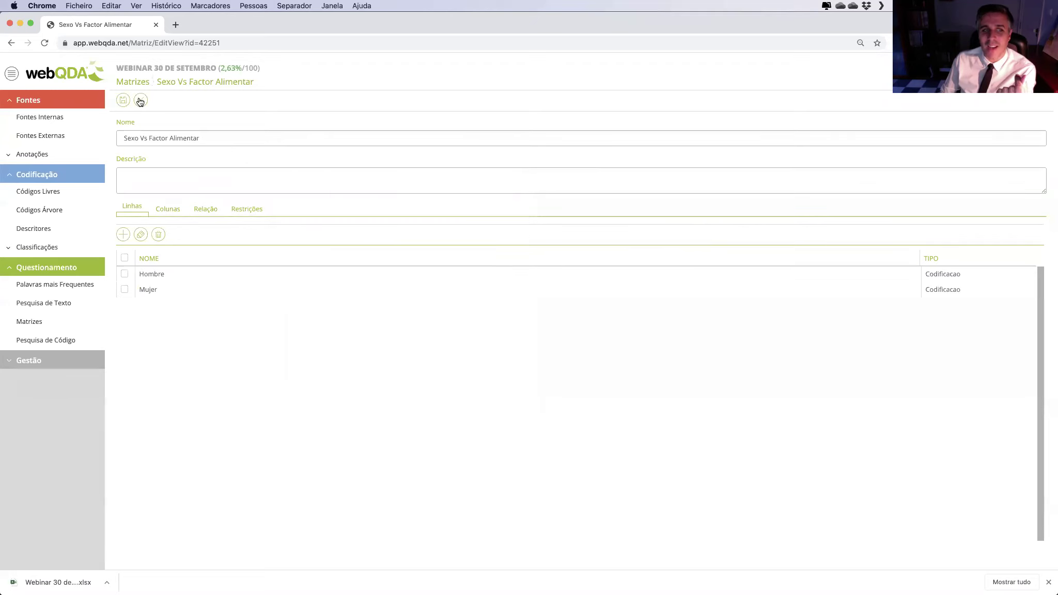
Save the edited matrix and open its results table
click(124, 101)
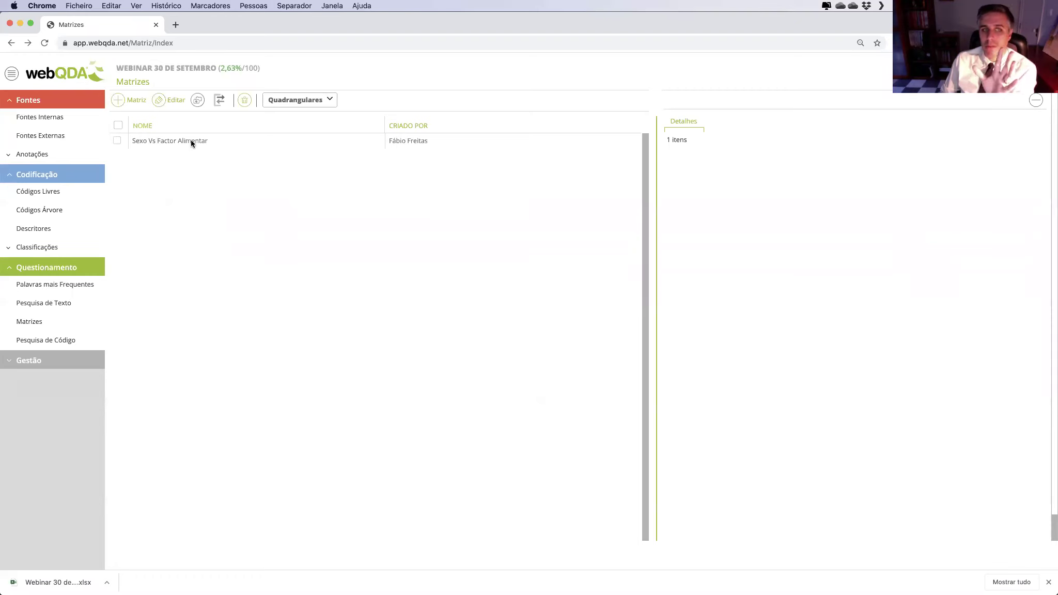
double_click(191, 140)
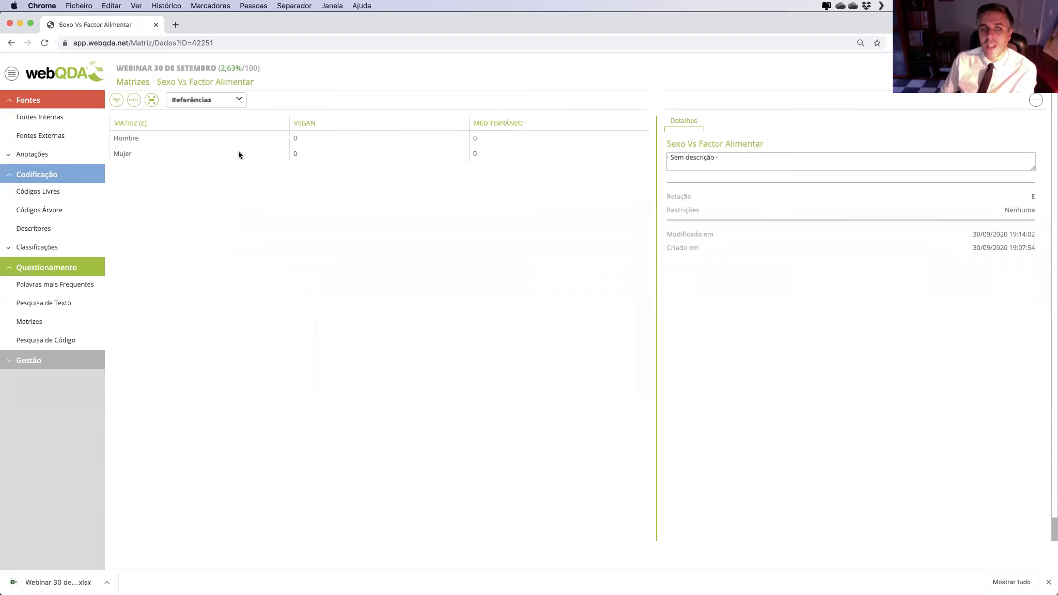